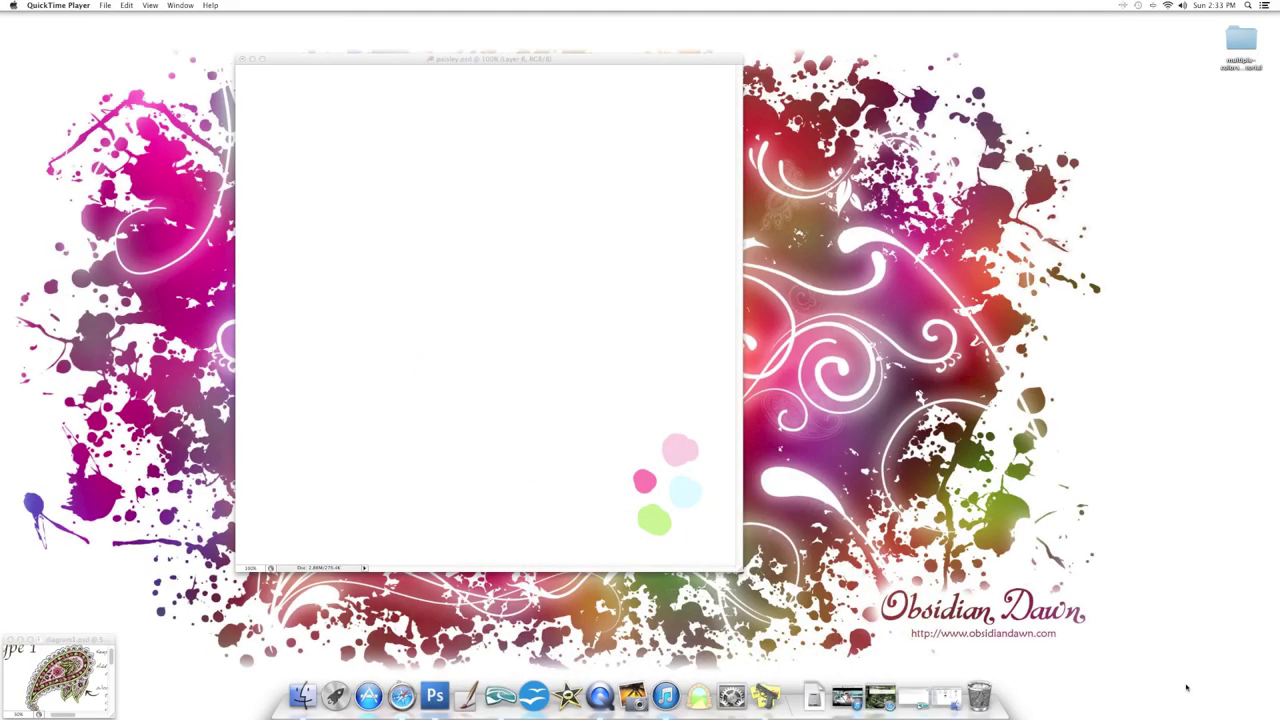
Bring the paisley.psd document to the front and toggle the visibility of its colour-swatch layer off and on
{"action": "left_click", "coordinate": [437, 62]}
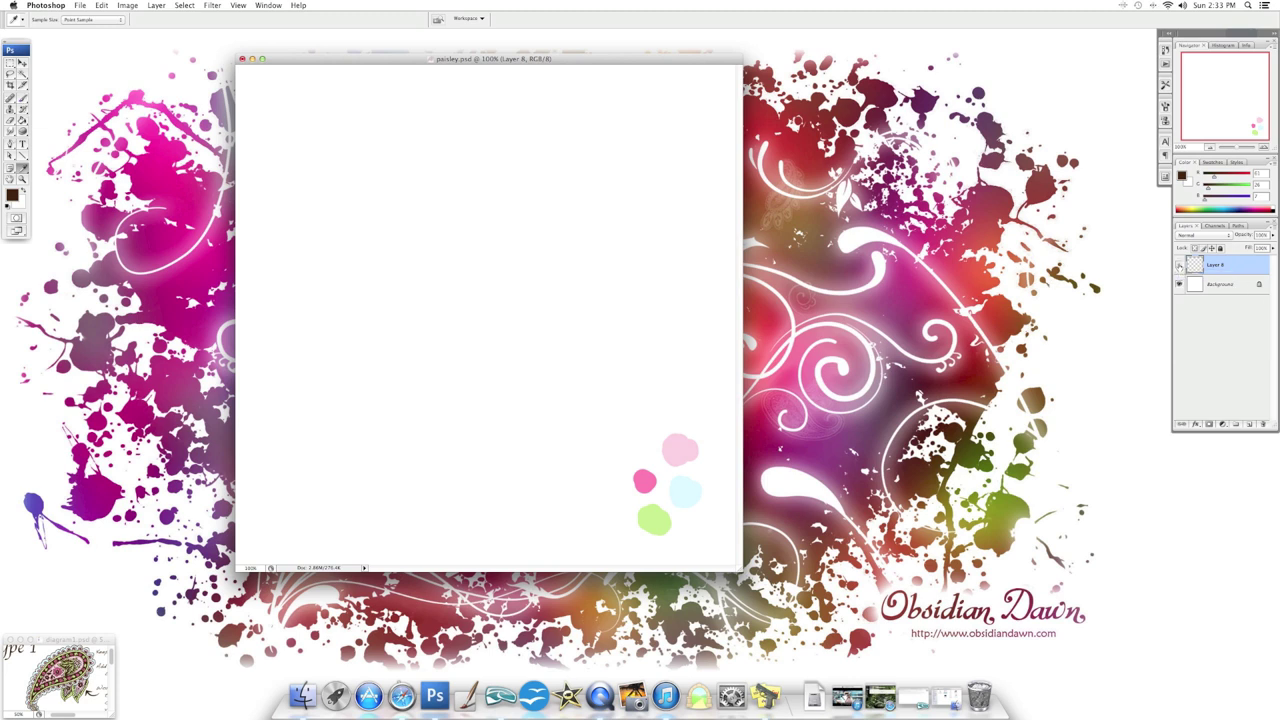
{"action": "left_click", "coordinate": [1179, 264]}
{"action": "left_click", "coordinate": [1179, 264]}
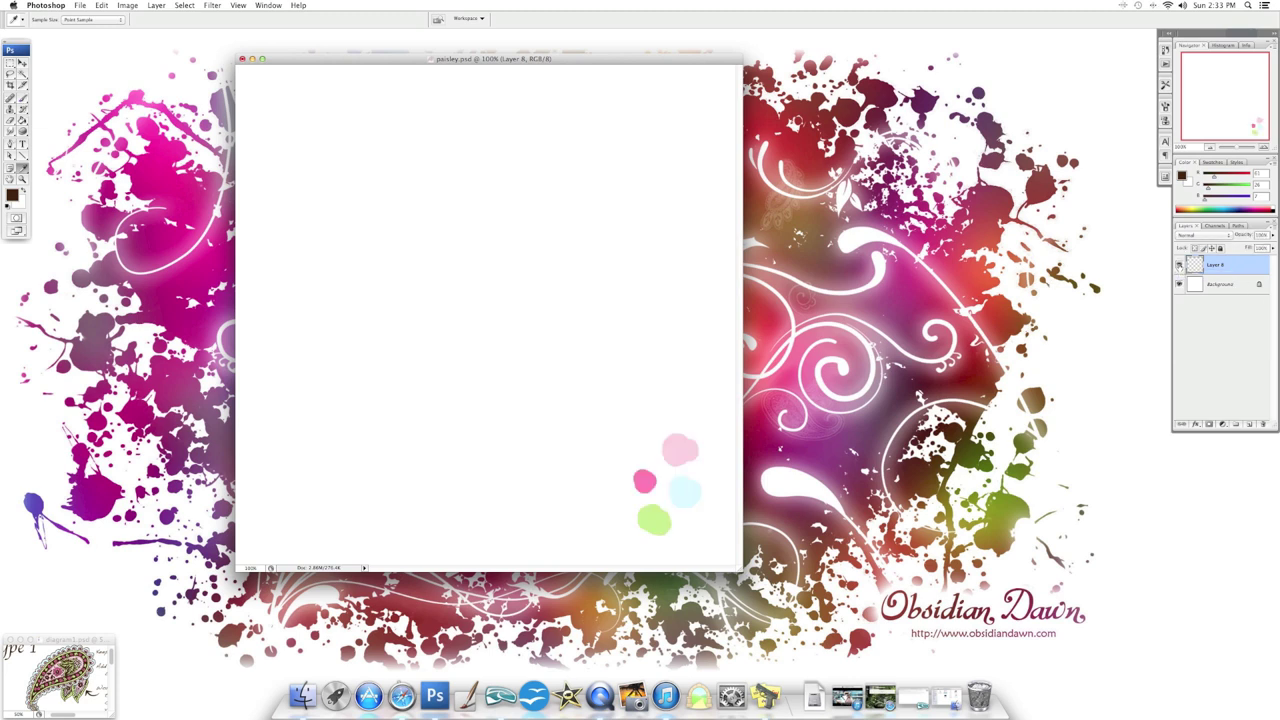
{"action": "left_click", "coordinate": [1179, 264]}
{"action": "left_click", "coordinate": [1179, 264]}
Activate the Brush tool with dark brown #3d1a07 as the foreground colour
{"action": "left_click", "coordinate": [22, 99]}
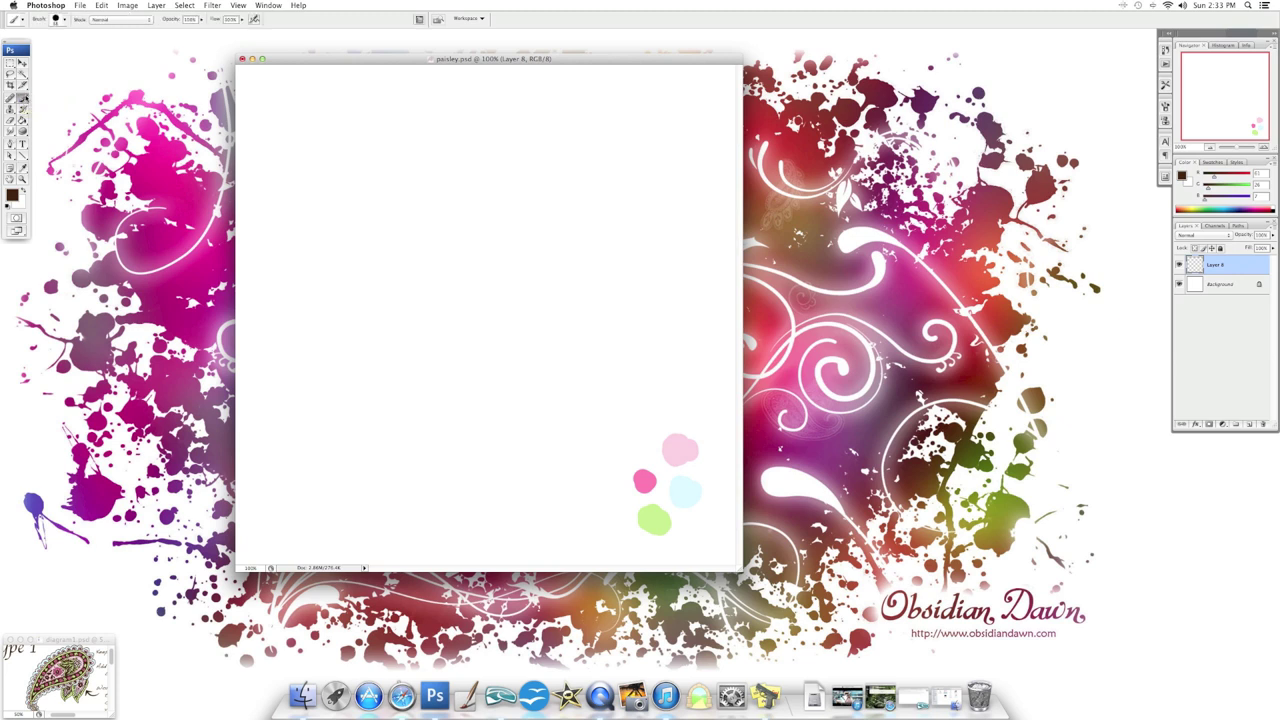
{"action": "left_click", "coordinate": [11, 196]}
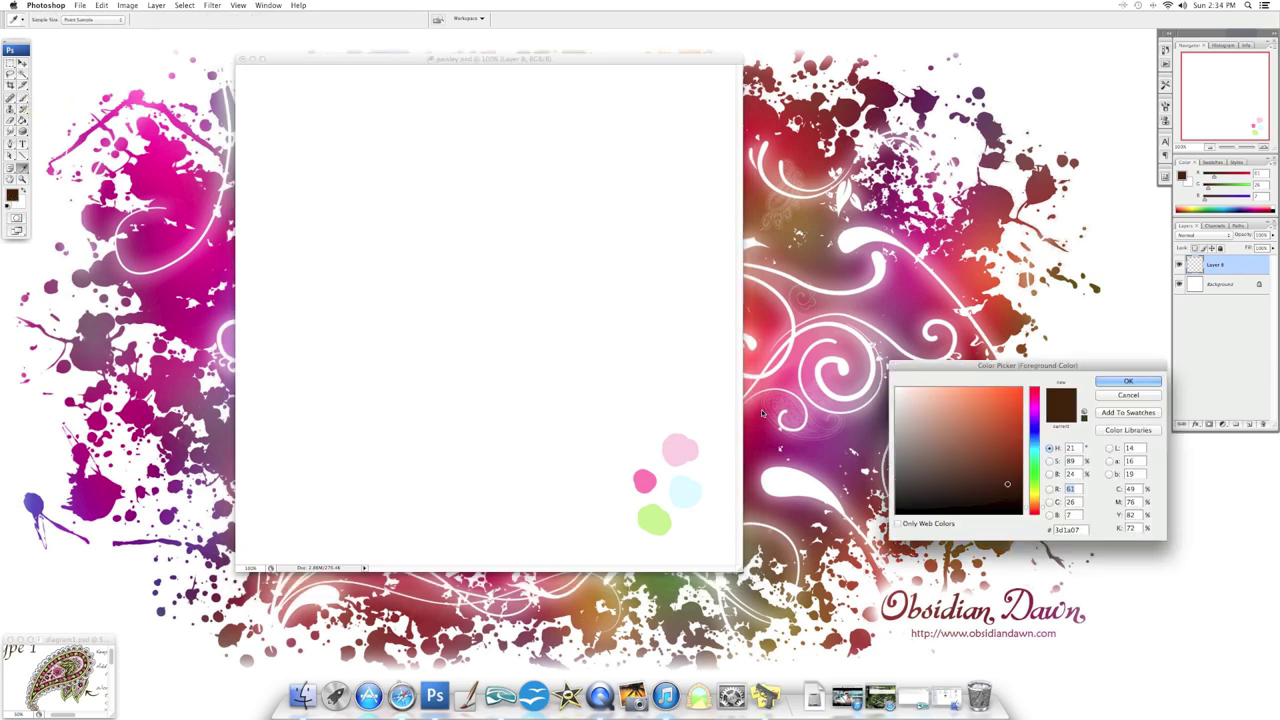
{"action": "left_click", "coordinate": [1129, 381]}
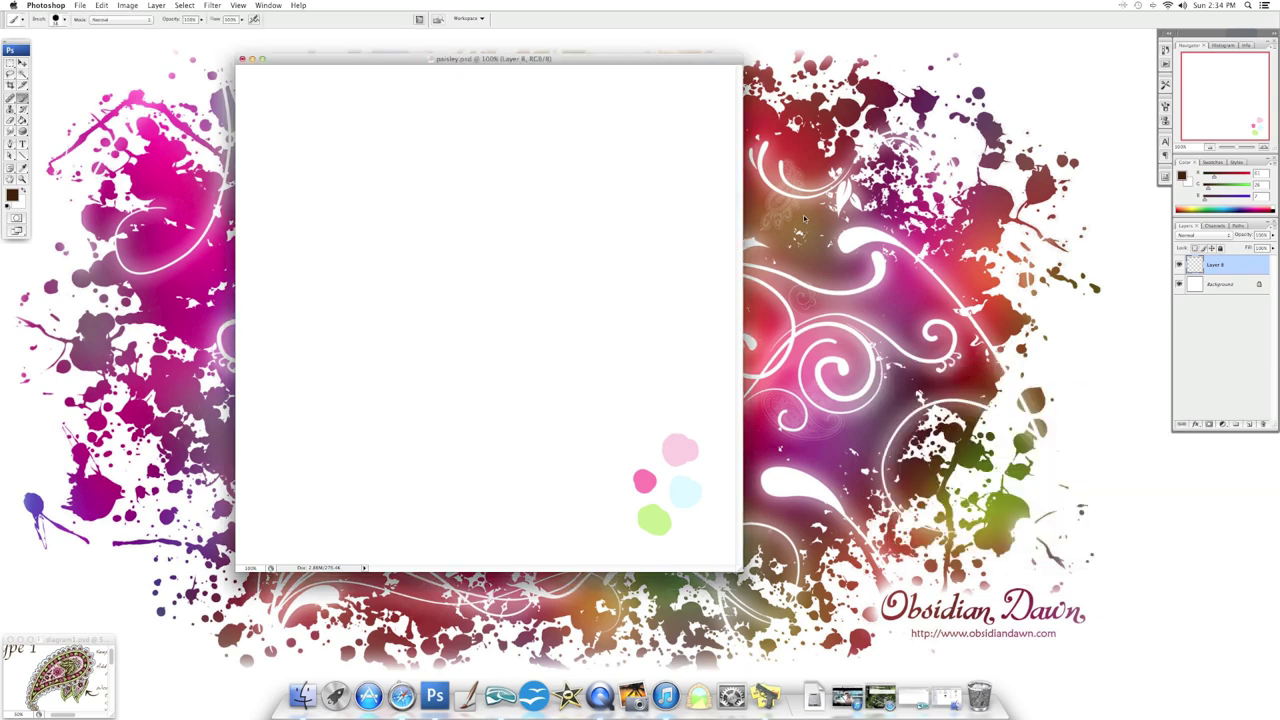
Replace the current brushes with the SS-paisley-sketches brush set
{"action": "left_click", "coordinate": [66, 19]}
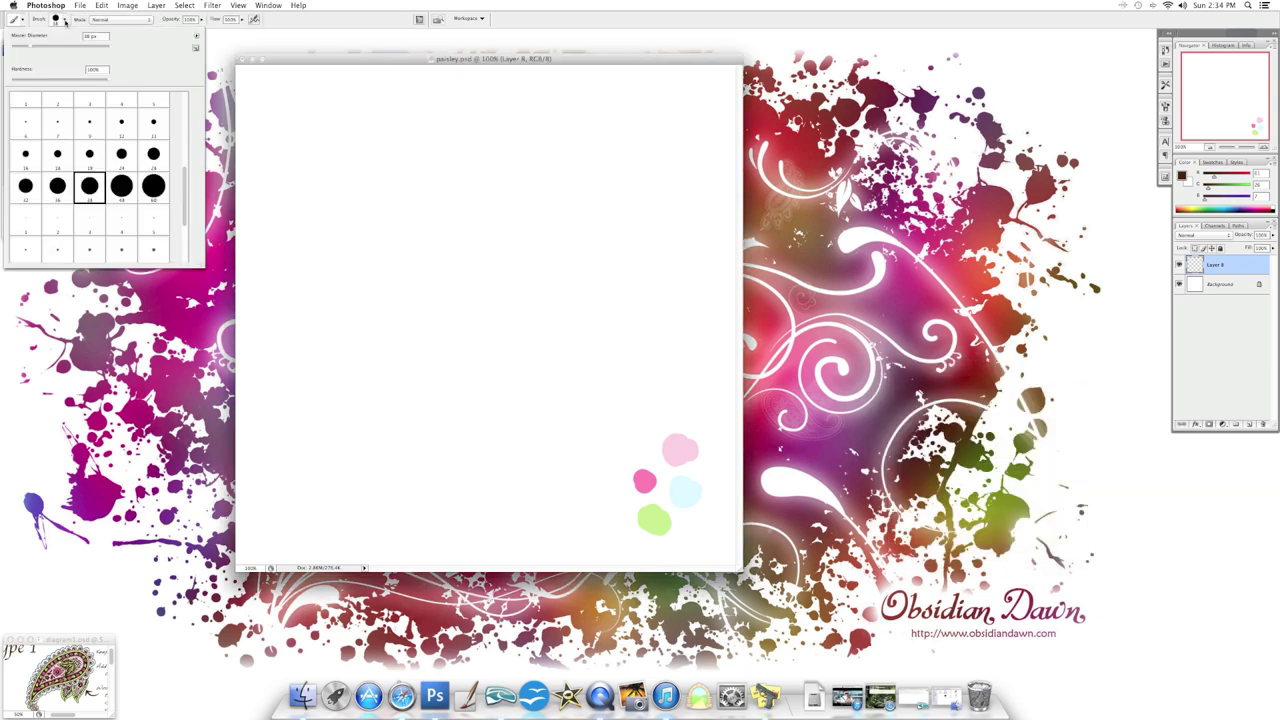
{"action": "left_click", "coordinate": [198, 37]}
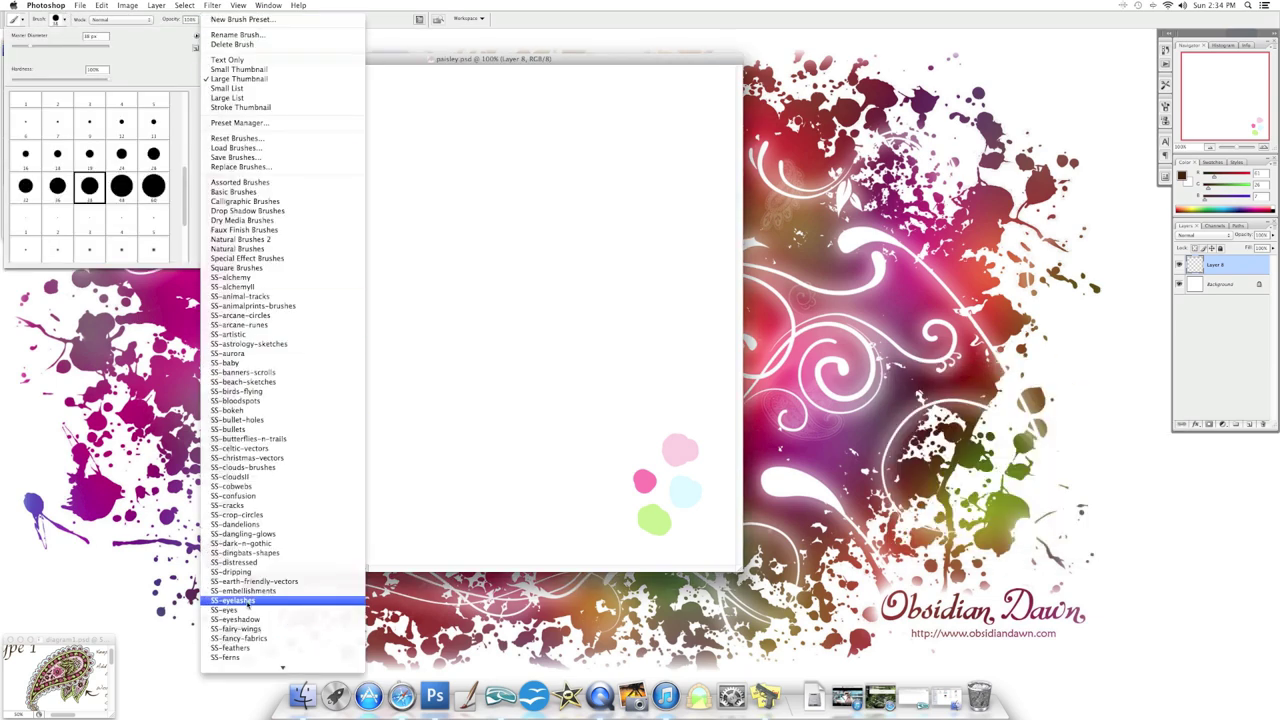
{"action": "scroll", "coordinate": [279, 565], "scroll_direction": "down", "scroll_amount": 5}
{"action": "scroll", "coordinate": [279, 565], "scroll_direction": "down", "scroll_amount": 10}
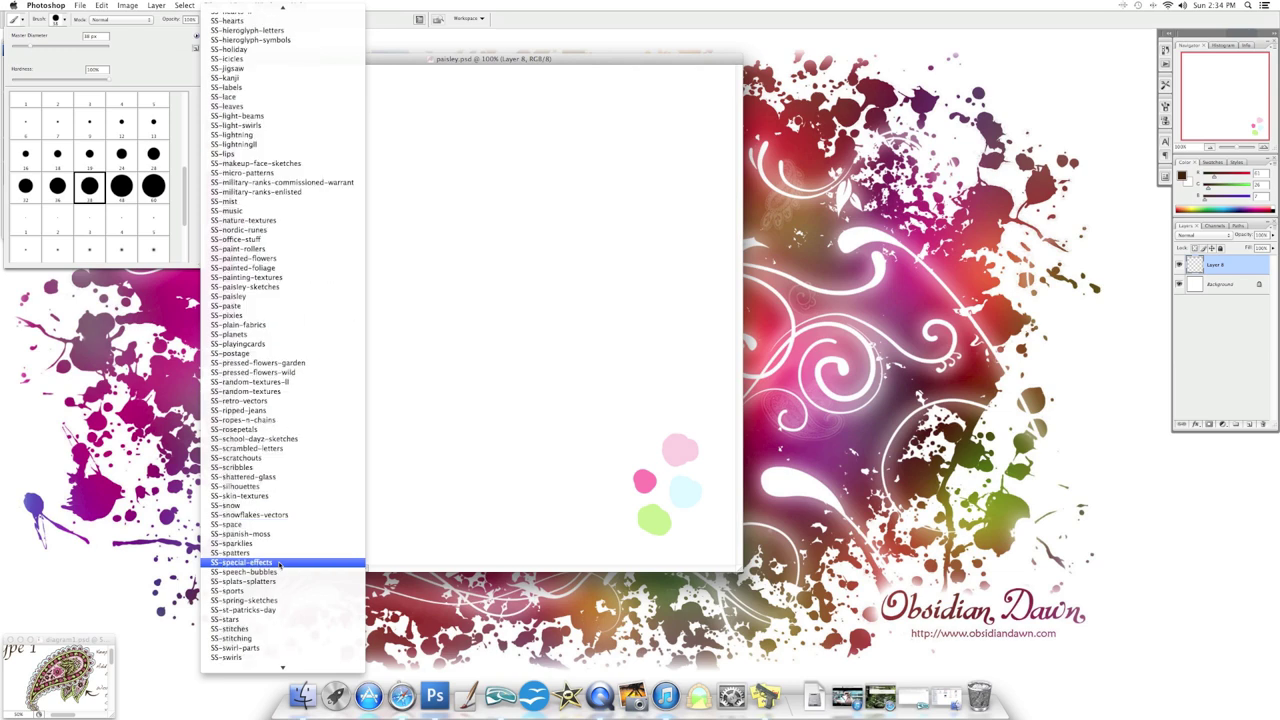
{"action": "left_click", "coordinate": [263, 290]}
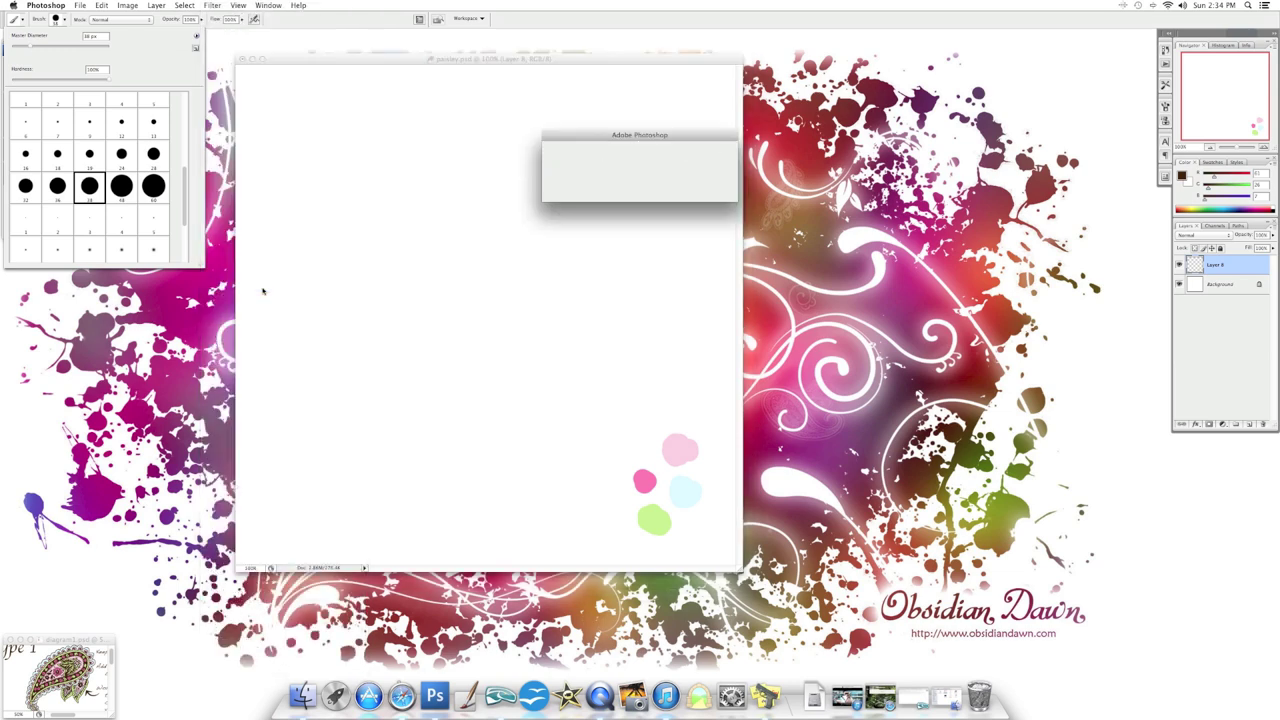
{"action": "left_click", "coordinate": [706, 191]}
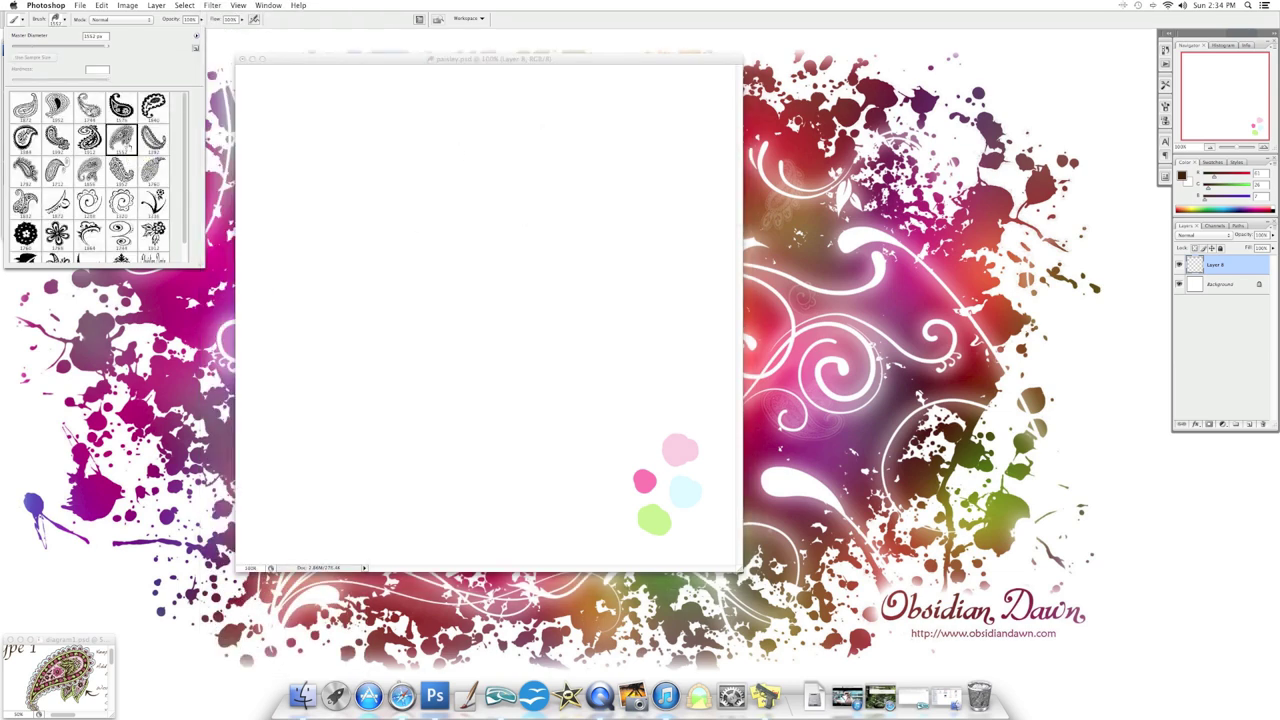
Add a new layer and stamp the paisley brush once in dark brown so that it nearly fills the canvas
{"action": "left_click", "coordinate": [531, 57]}
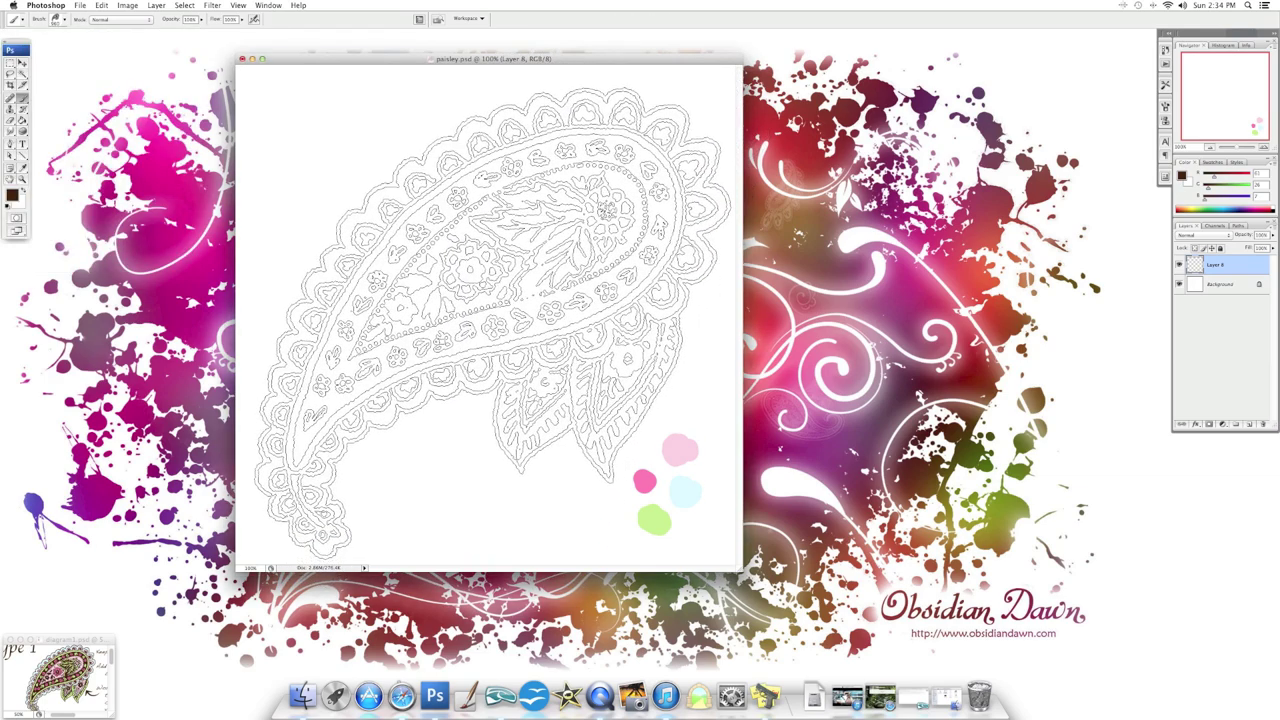
{"action": "left_click", "coordinate": [1251, 424]}
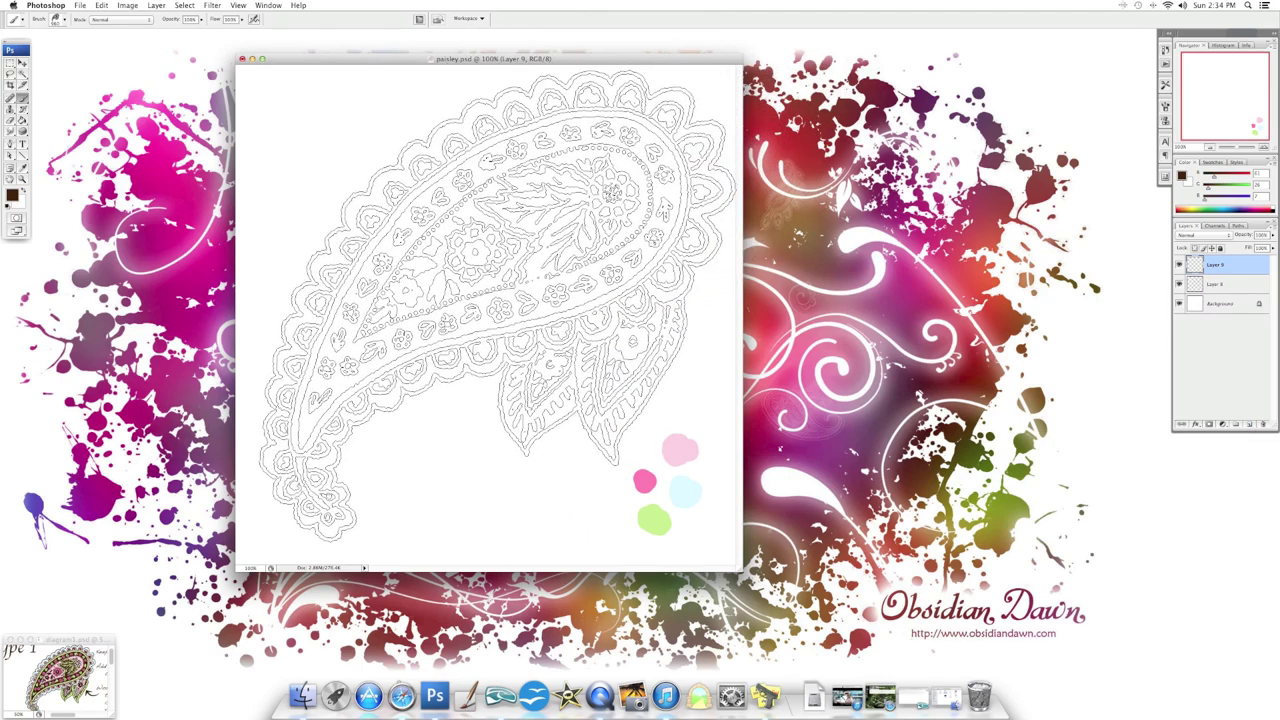
{"action": "left_click", "coordinate": [497, 306]}
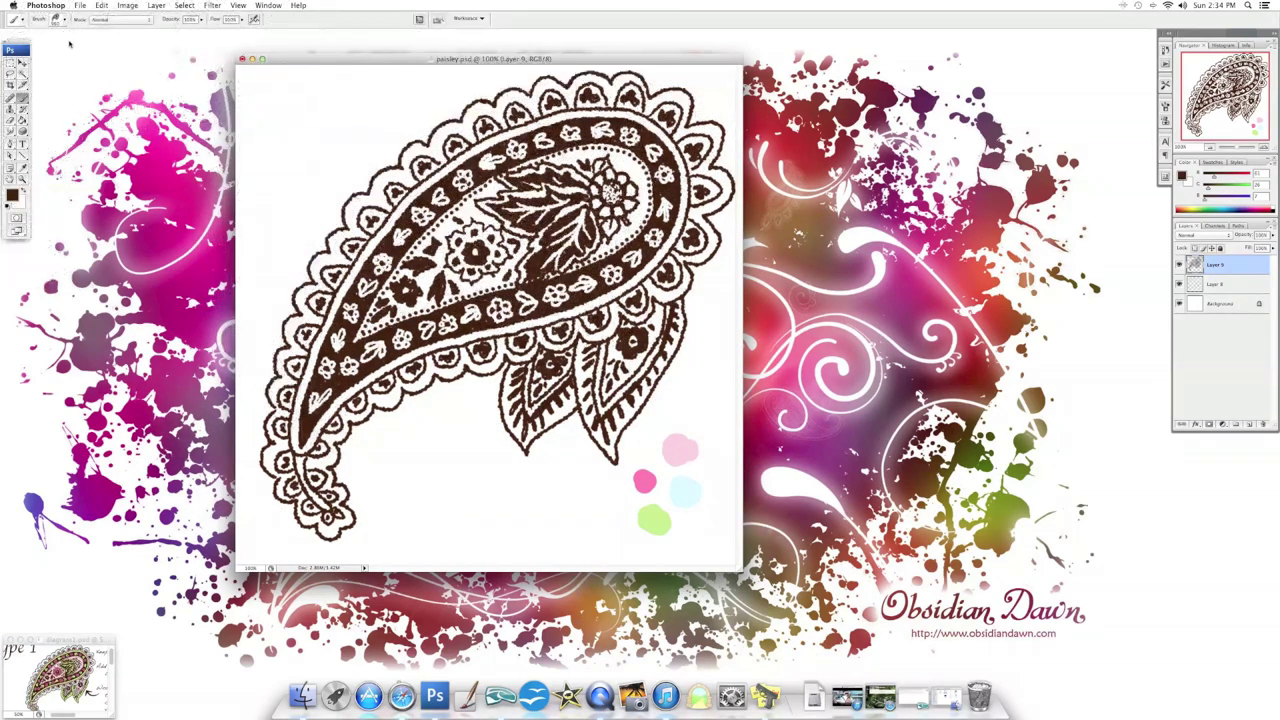
Replace the paisley brushes with the Basic Brushes set and choose a small hard round brush
{"action": "left_click", "coordinate": [63, 21]}
{"action": "left_click", "coordinate": [197, 36]}
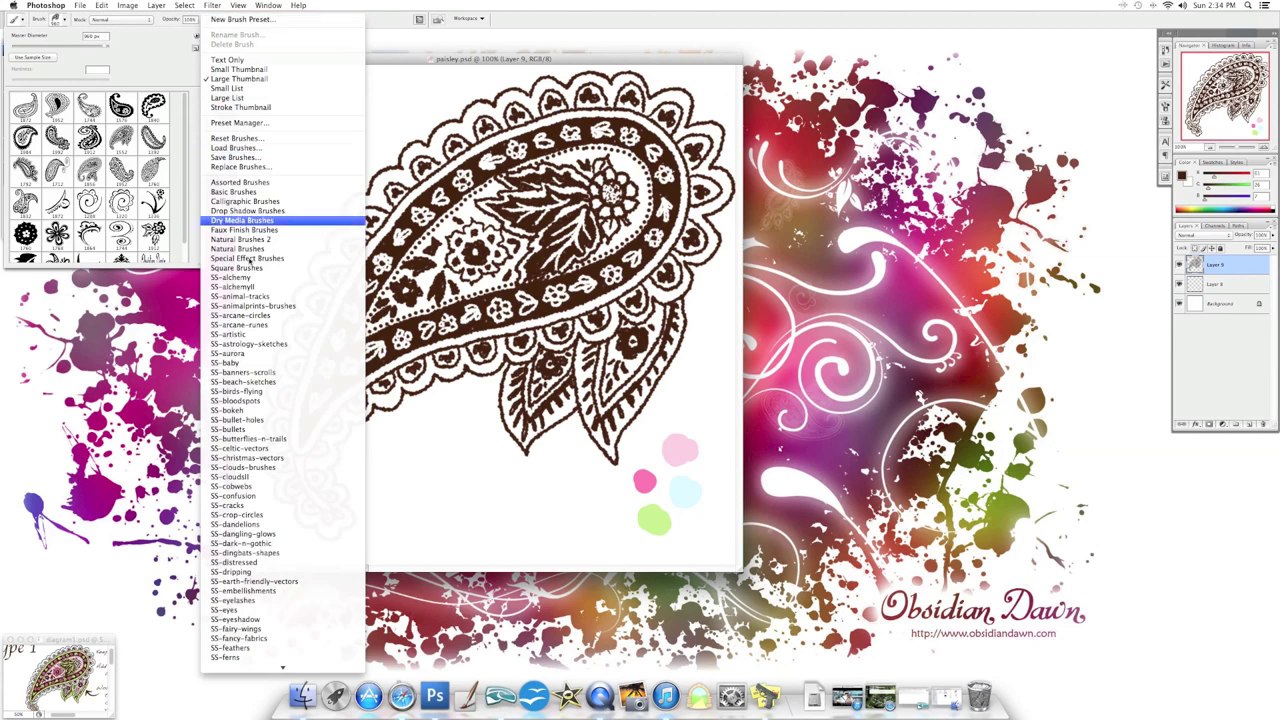
{"action": "left_click", "coordinate": [235, 191]}
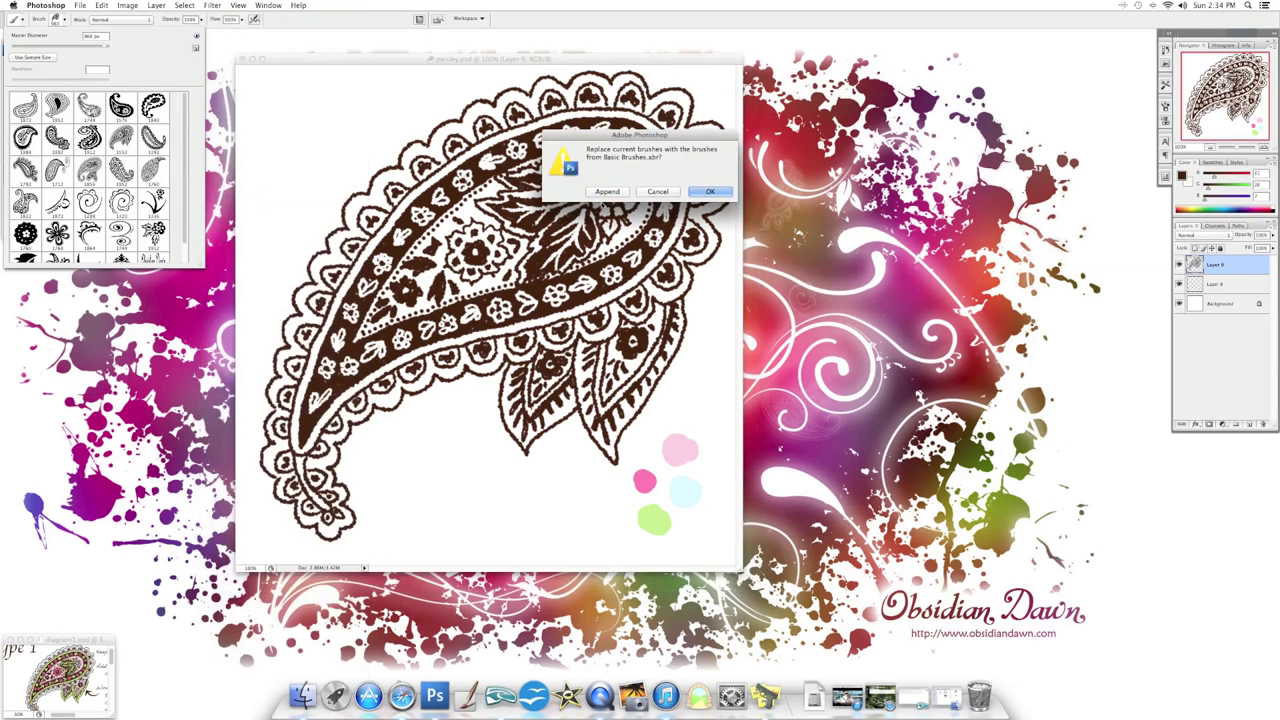
{"action": "left_click", "coordinate": [705, 191]}
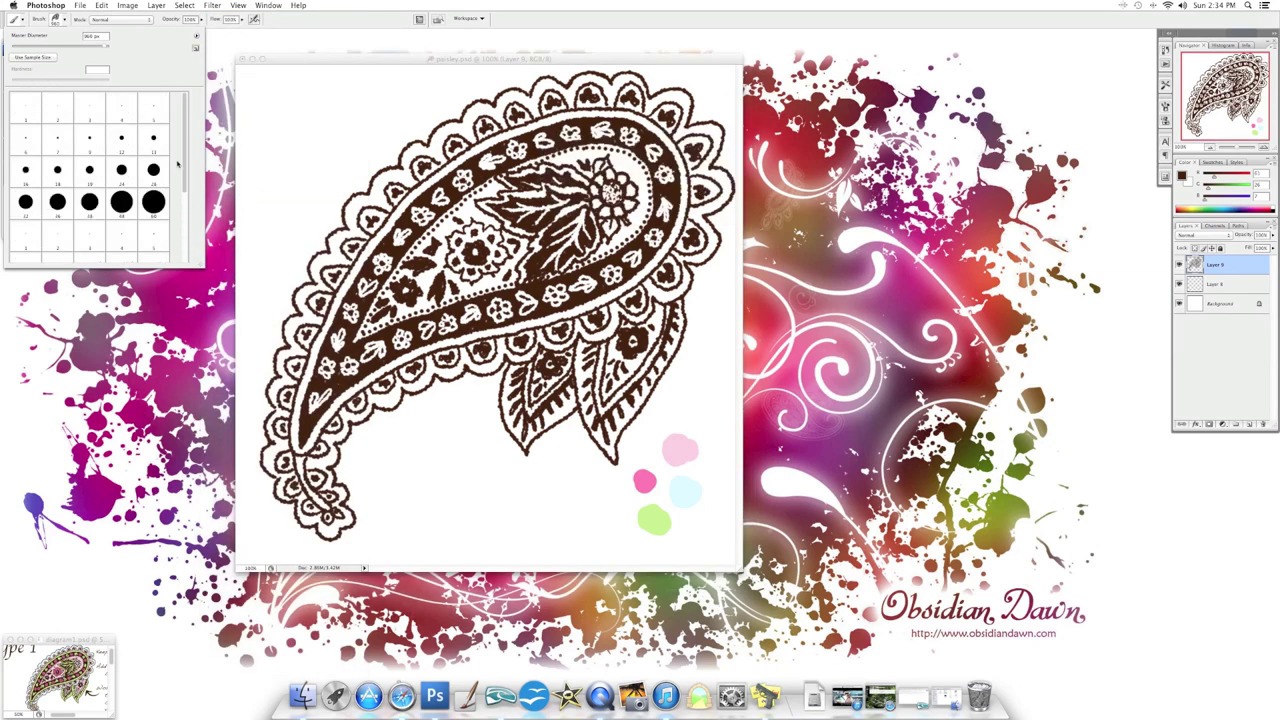
{"action": "left_click", "coordinate": [90, 141]}
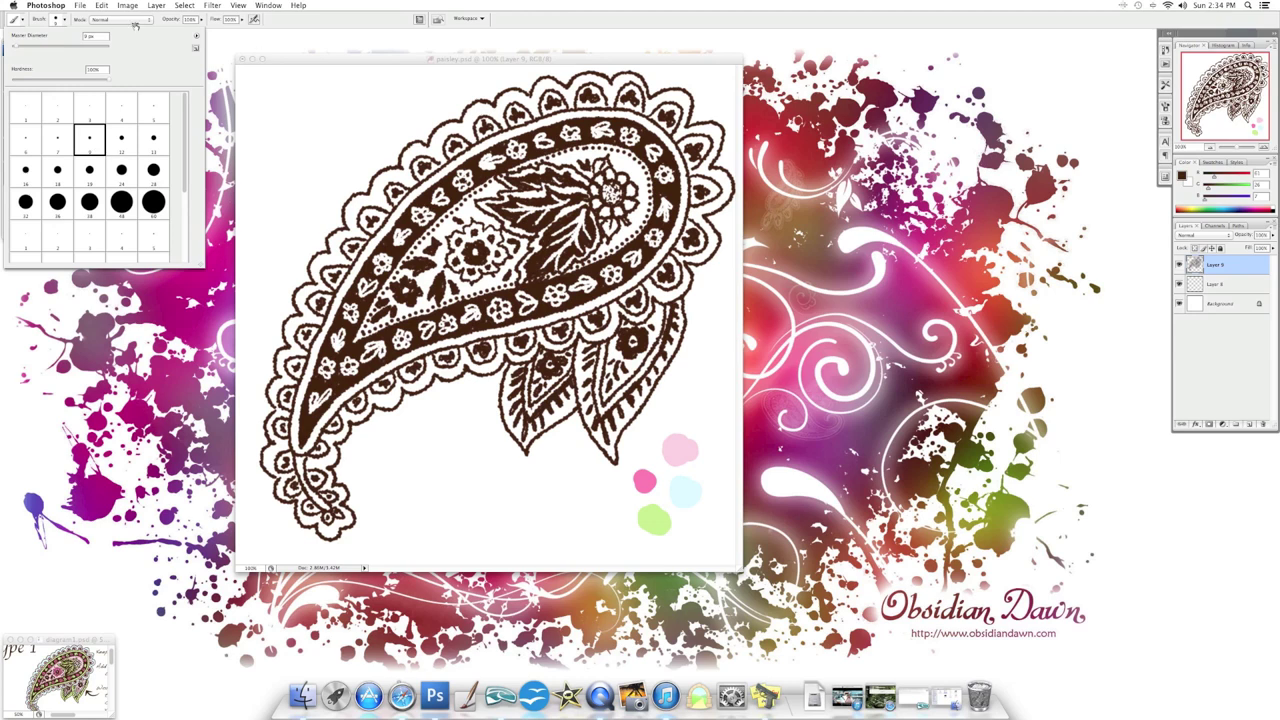
{"action": "left_click", "coordinate": [63, 19]}
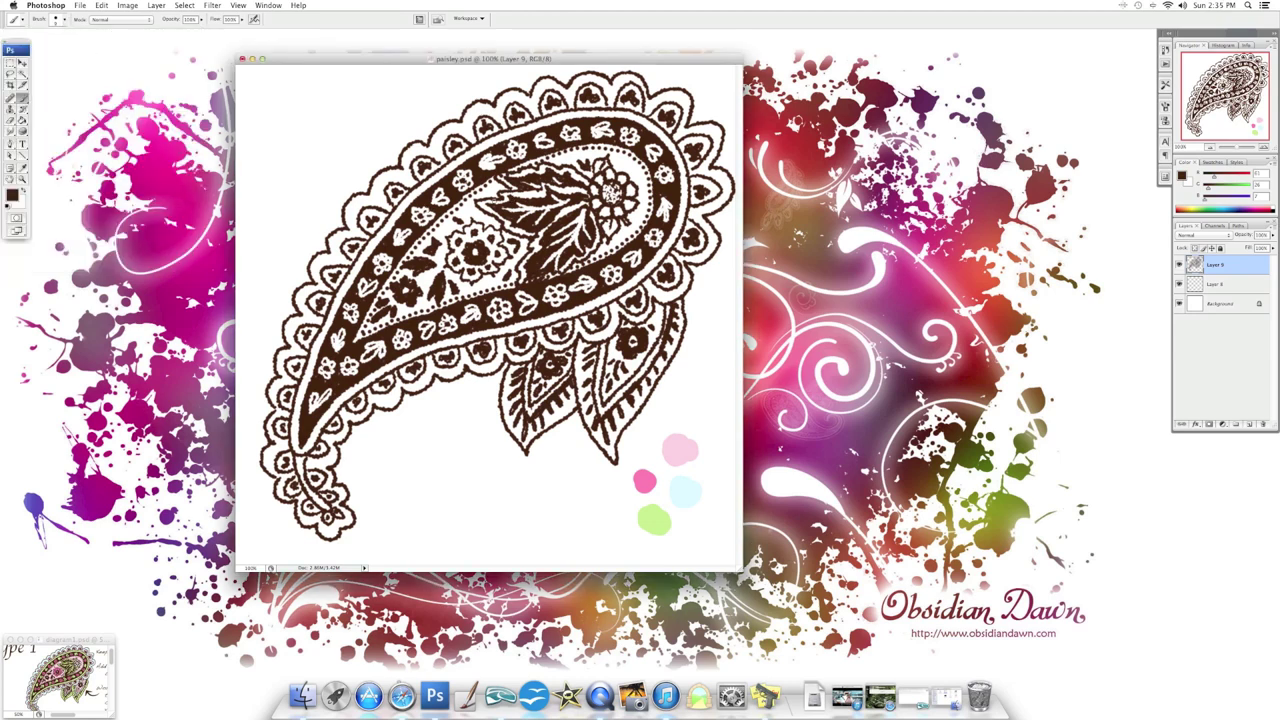
Sample the hot pink swatch as the foreground colour and return to the Brush tool
{"action": "left_click", "coordinate": [23, 169]}
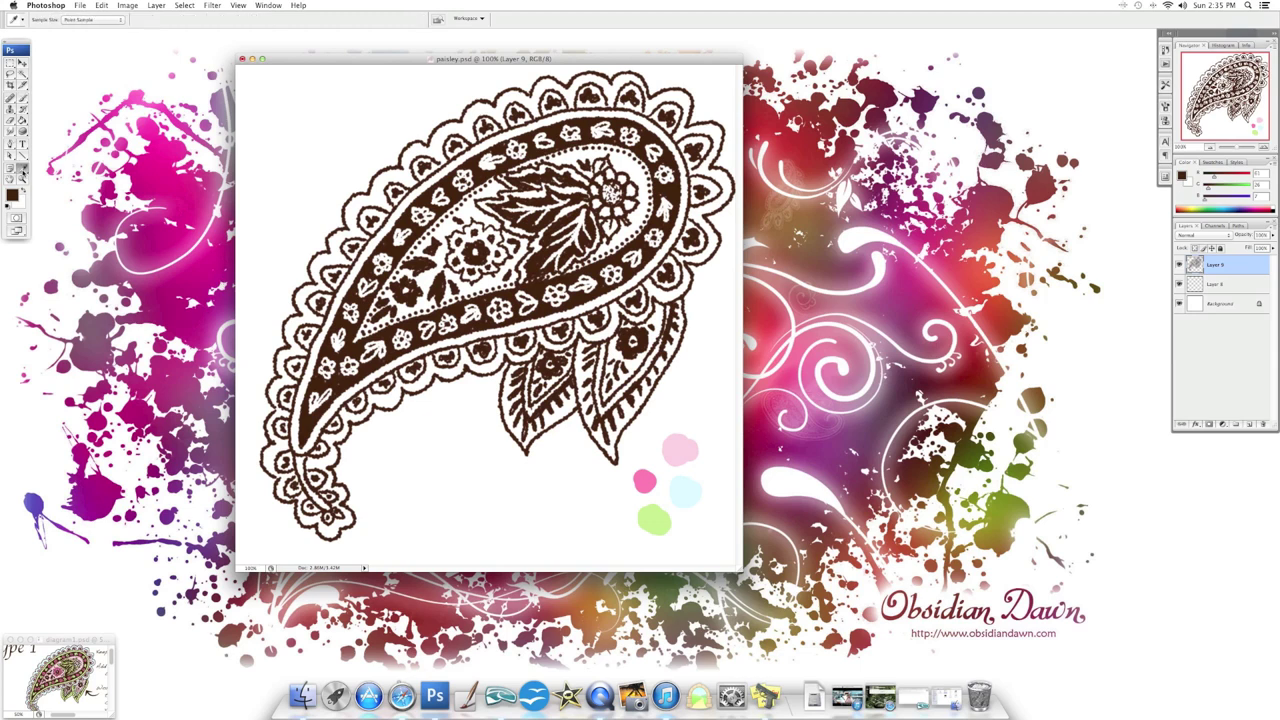
{"action": "left_click", "coordinate": [644, 482]}
{"action": "key", "text": "b"}
Rename the layer holding the paisley stamp to "brush shape"
{"action": "right_click", "coordinate": [1220, 264]}
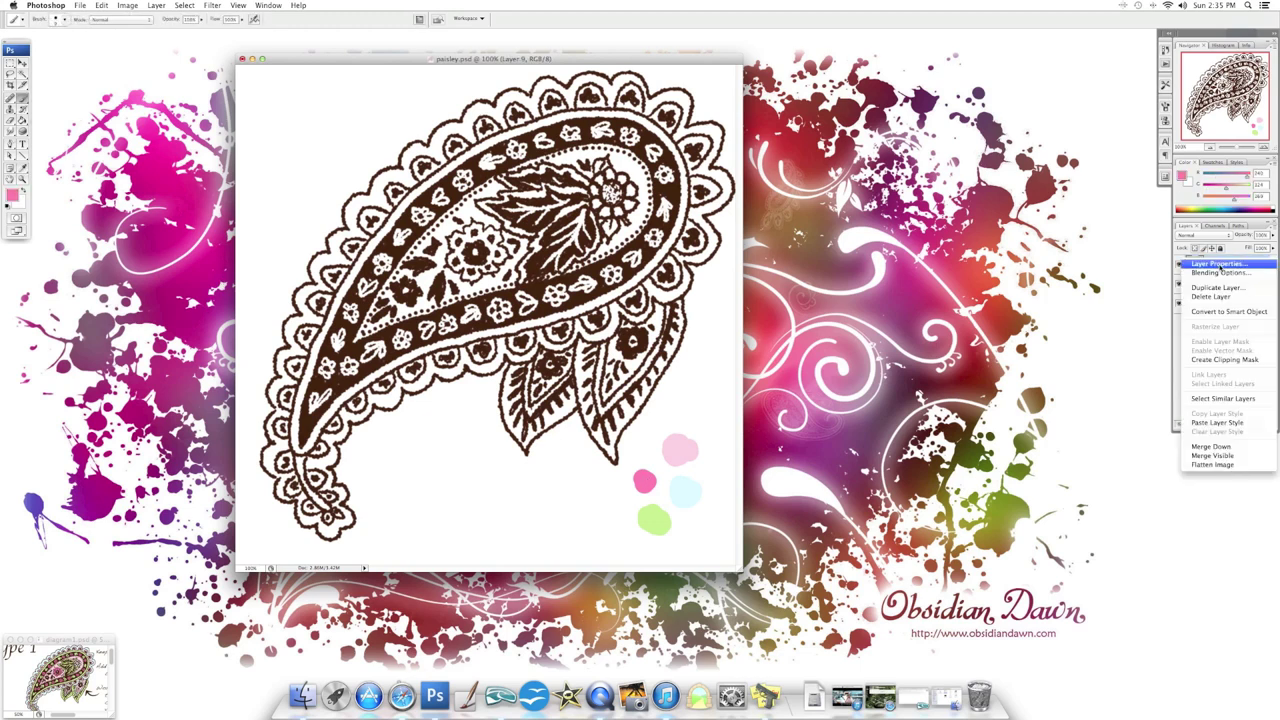
{"action": "left_click", "coordinate": [1218, 264]}
{"action": "type", "text": "bru"}
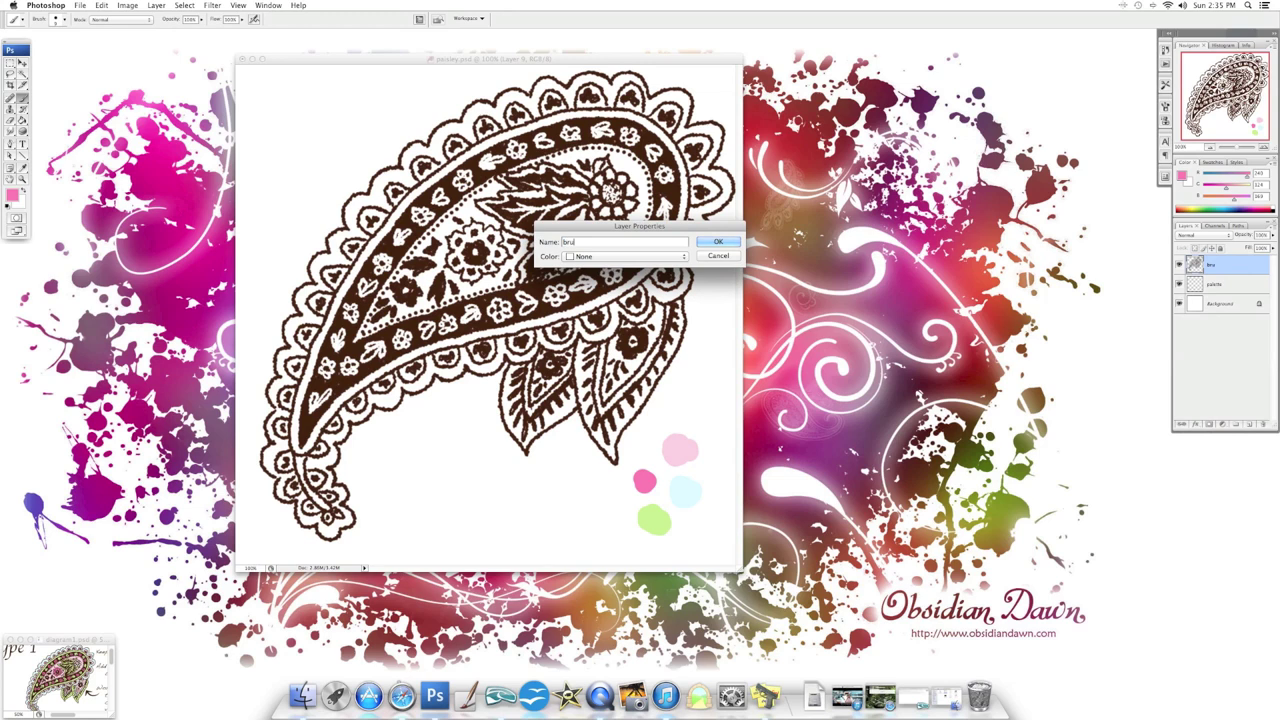
{"action": "type", "text": "sh shape"}
{"action": "key", "text": "Return"}
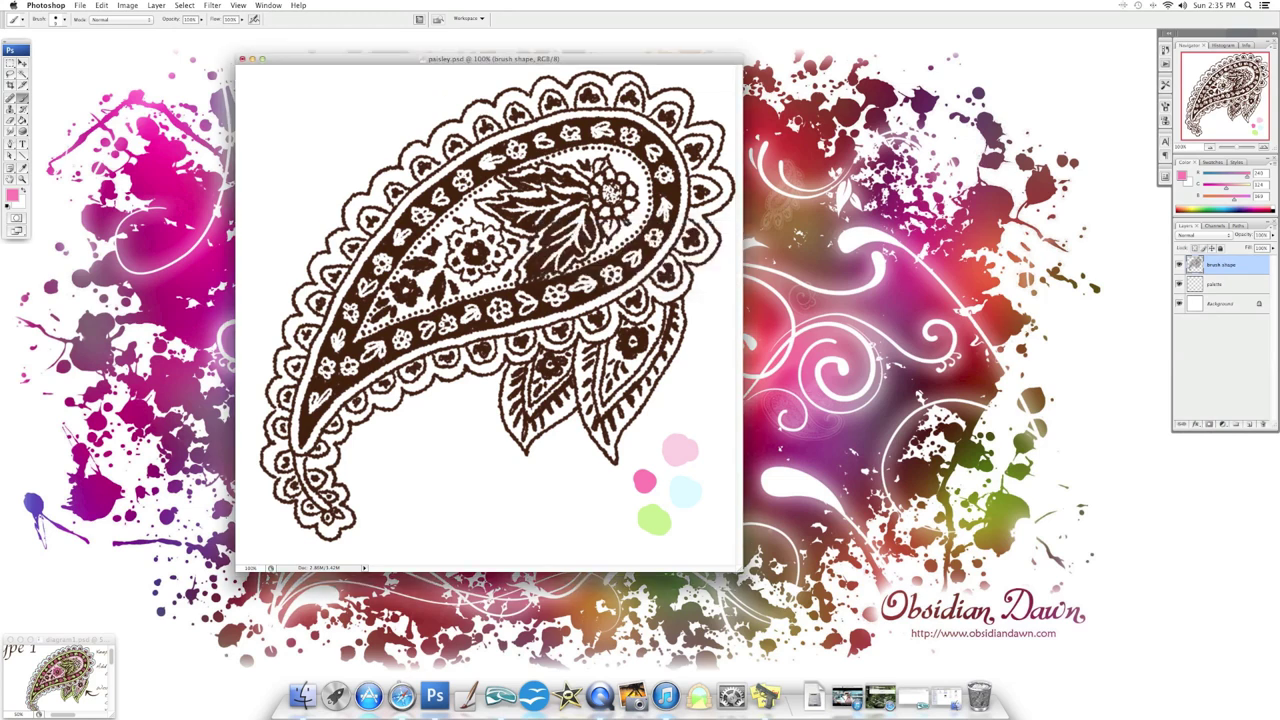
Create a new empty layer directly above the palette layer
{"action": "left_click", "coordinate": [1220, 284]}
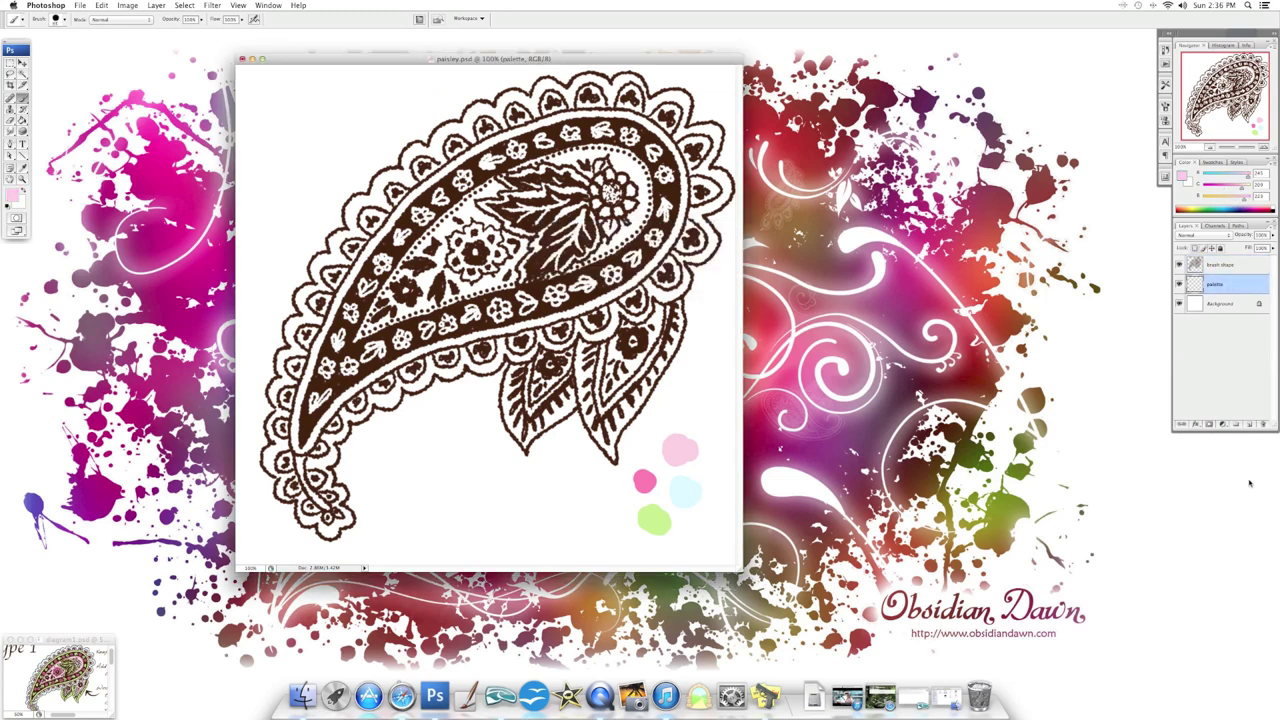
{"action": "left_click", "coordinate": [1250, 425]}
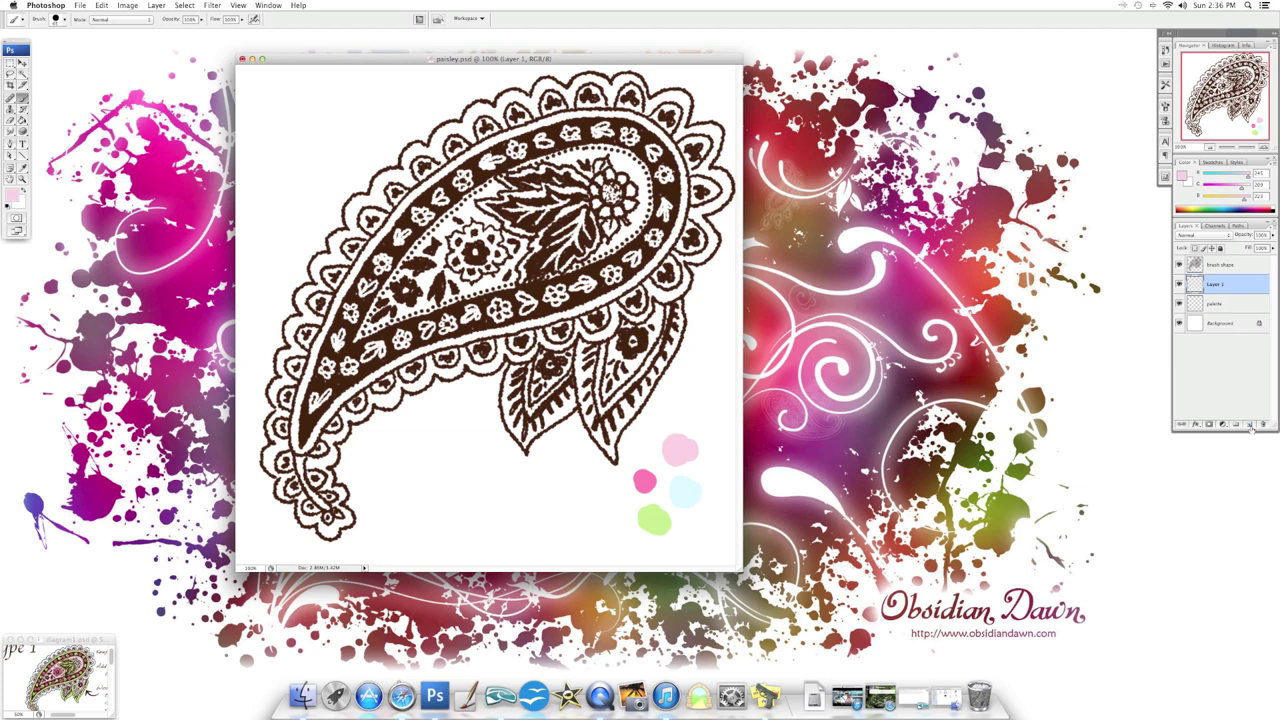
On the brush shape layer, select the empty area outside the paisley with the Magic Wand
{"action": "left_click", "coordinate": [1214, 266]}
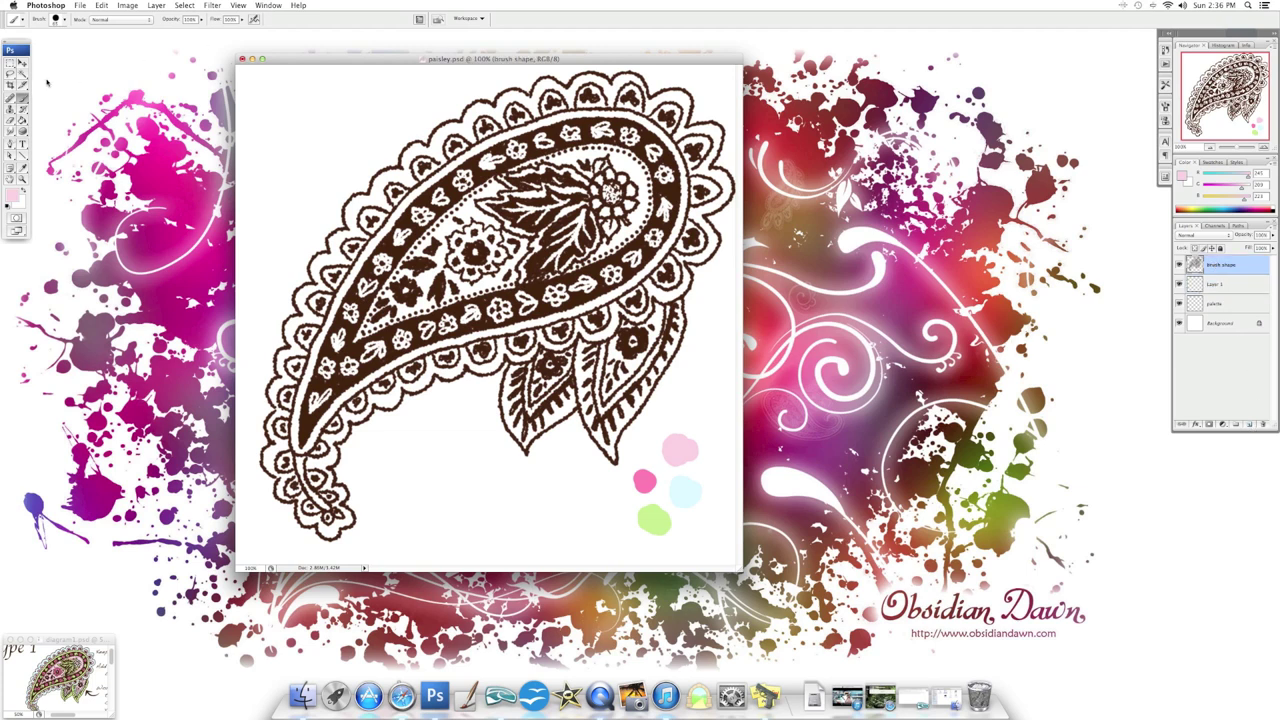
{"action": "left_click", "coordinate": [22, 75]}
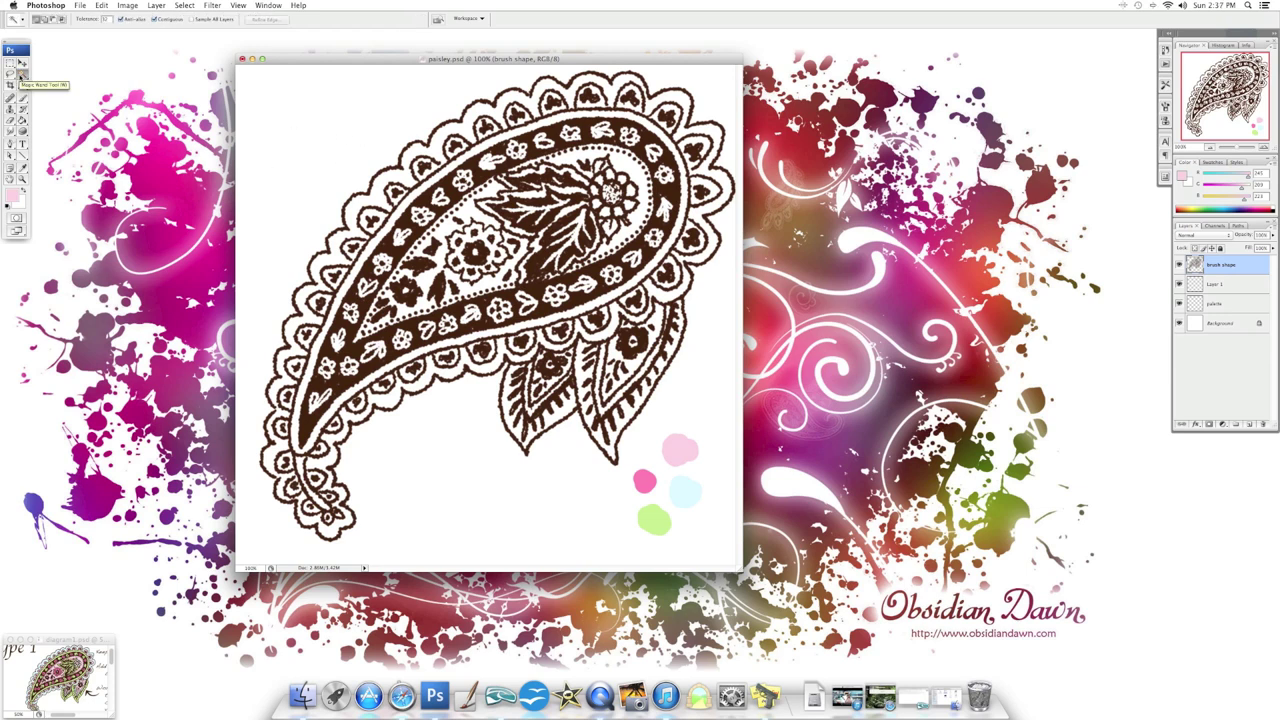
{"action": "left_click", "coordinate": [347, 108]}
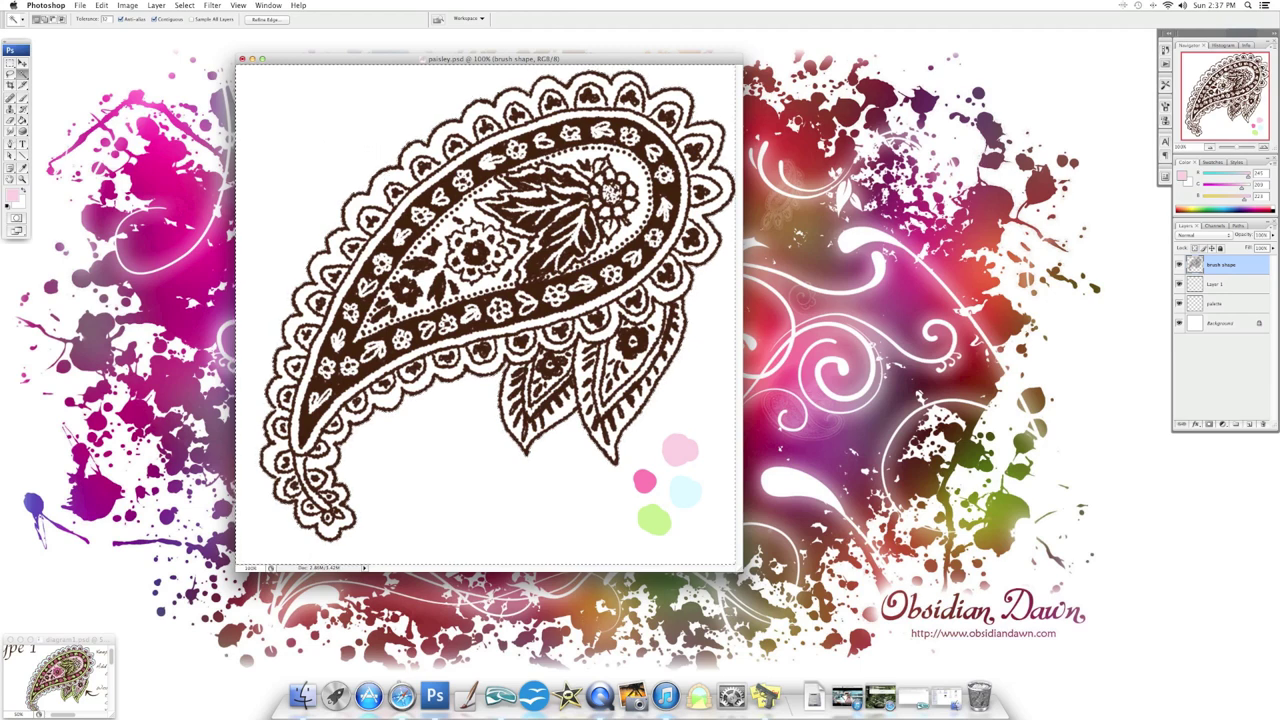
Expand the selection by 3 pixels and invert it to cover the whole paisley shape
{"action": "left_click", "coordinate": [184, 5]}
{"action": "mouse_move", "coordinate": [207, 123]}
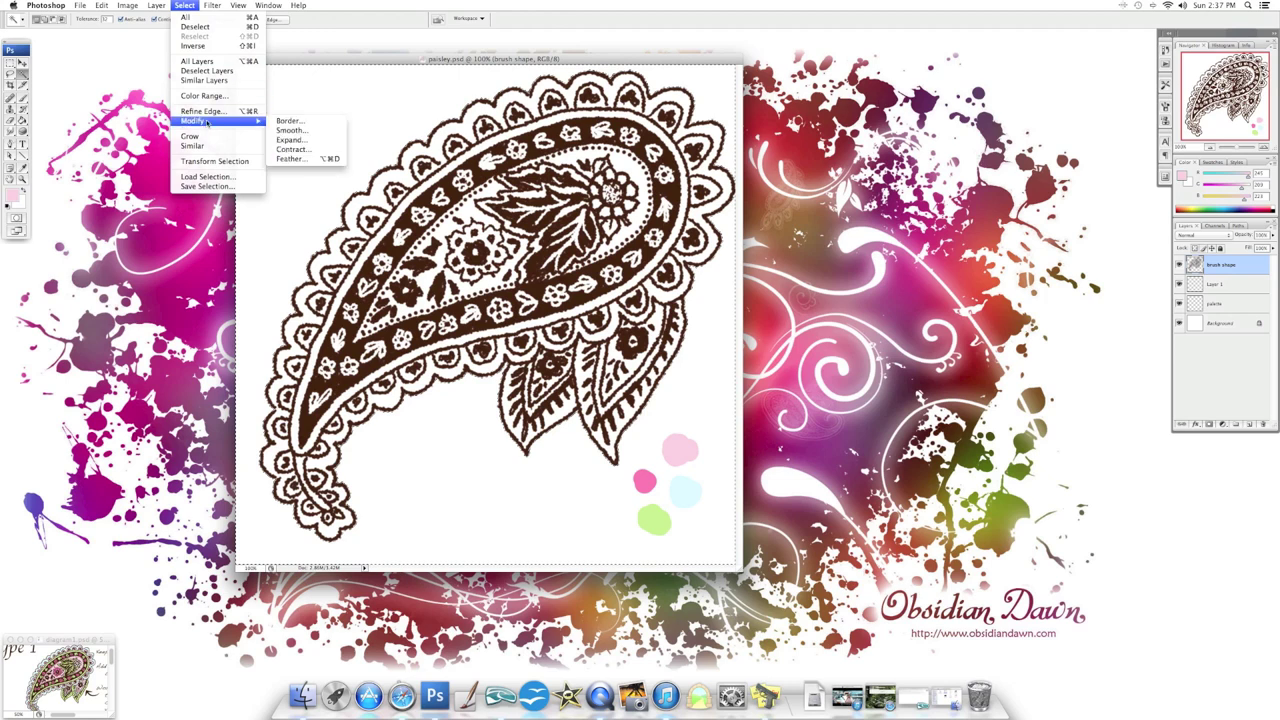
{"action": "left_click", "coordinate": [305, 141]}
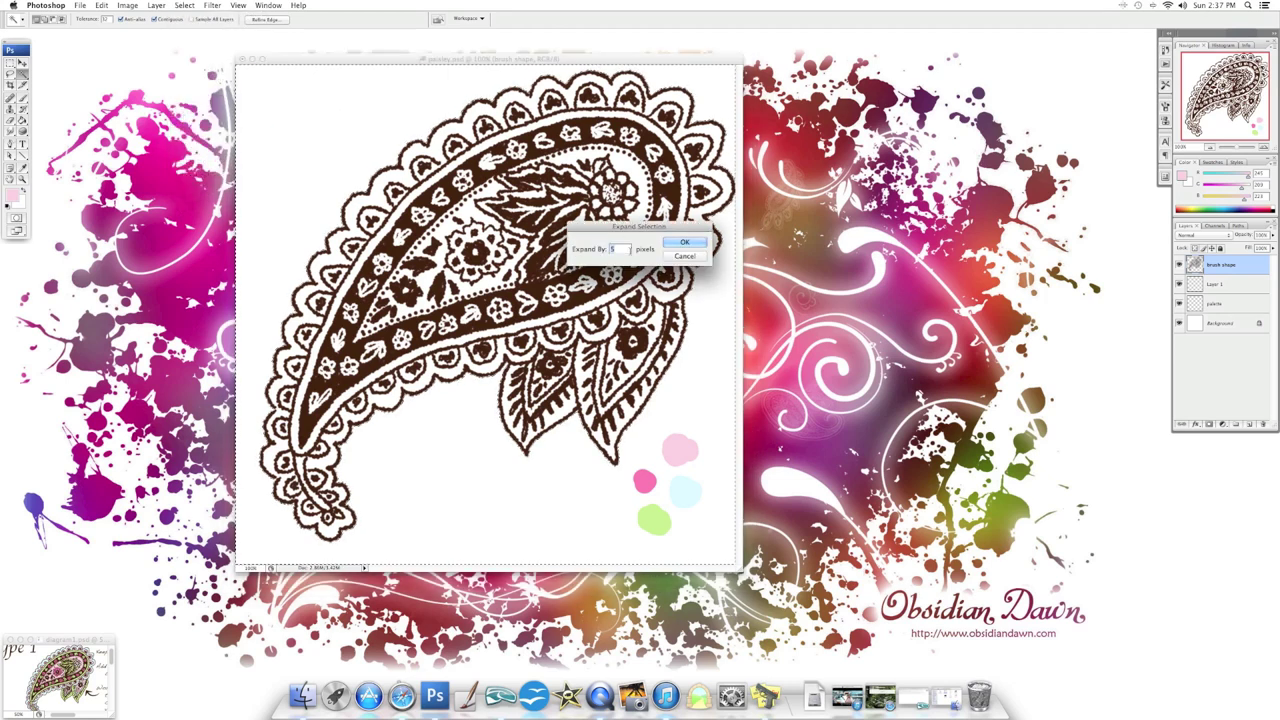
{"action": "type", "text": "3"}
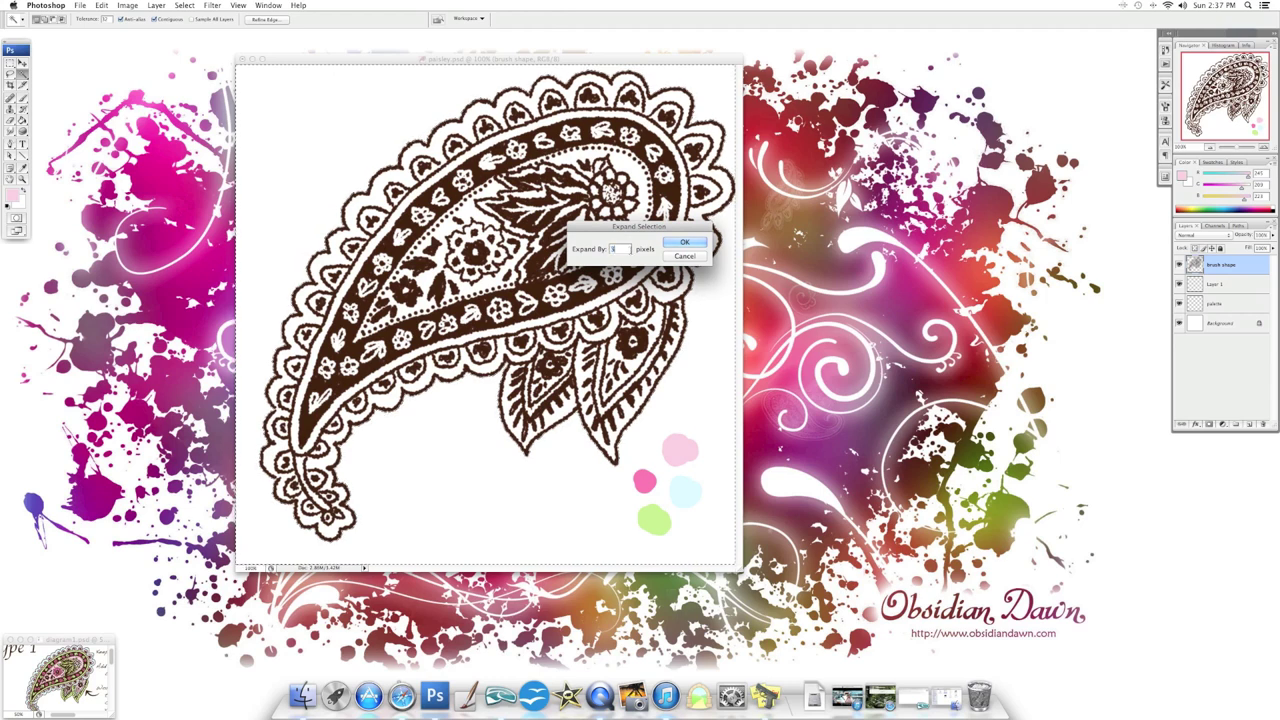
{"action": "left_click", "coordinate": [688, 243]}
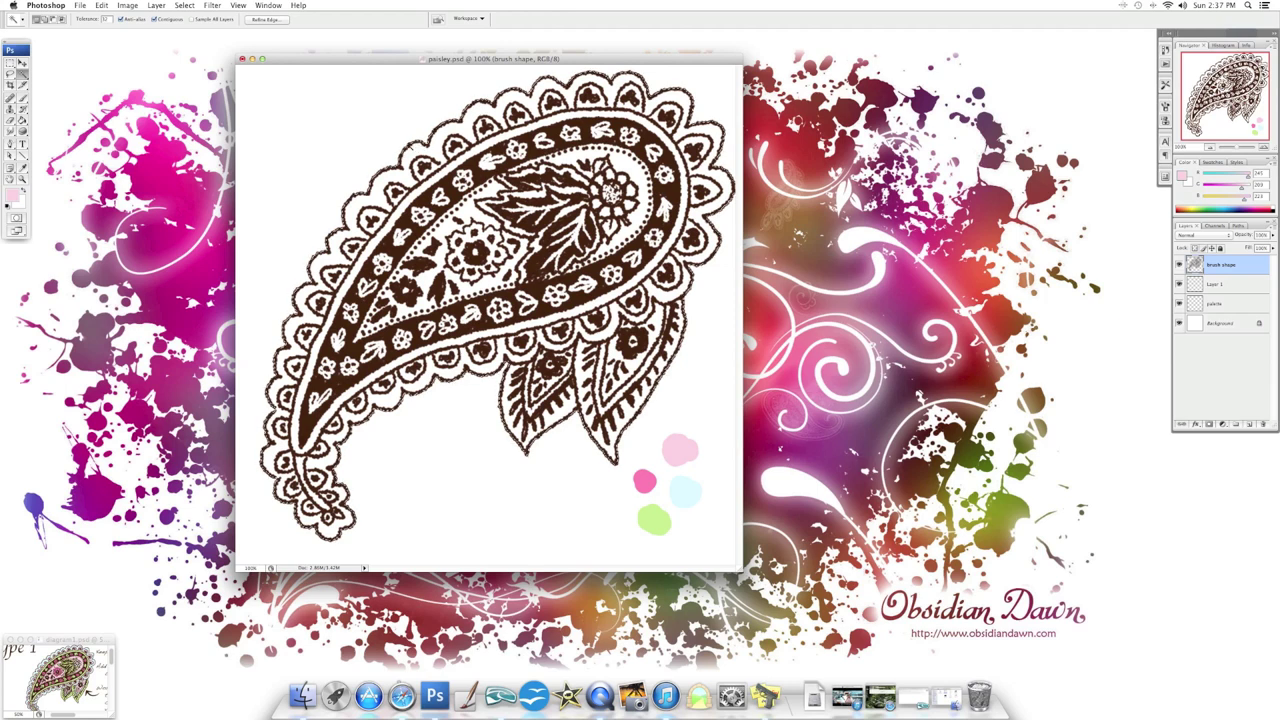
{"action": "left_click", "coordinate": [184, 5]}
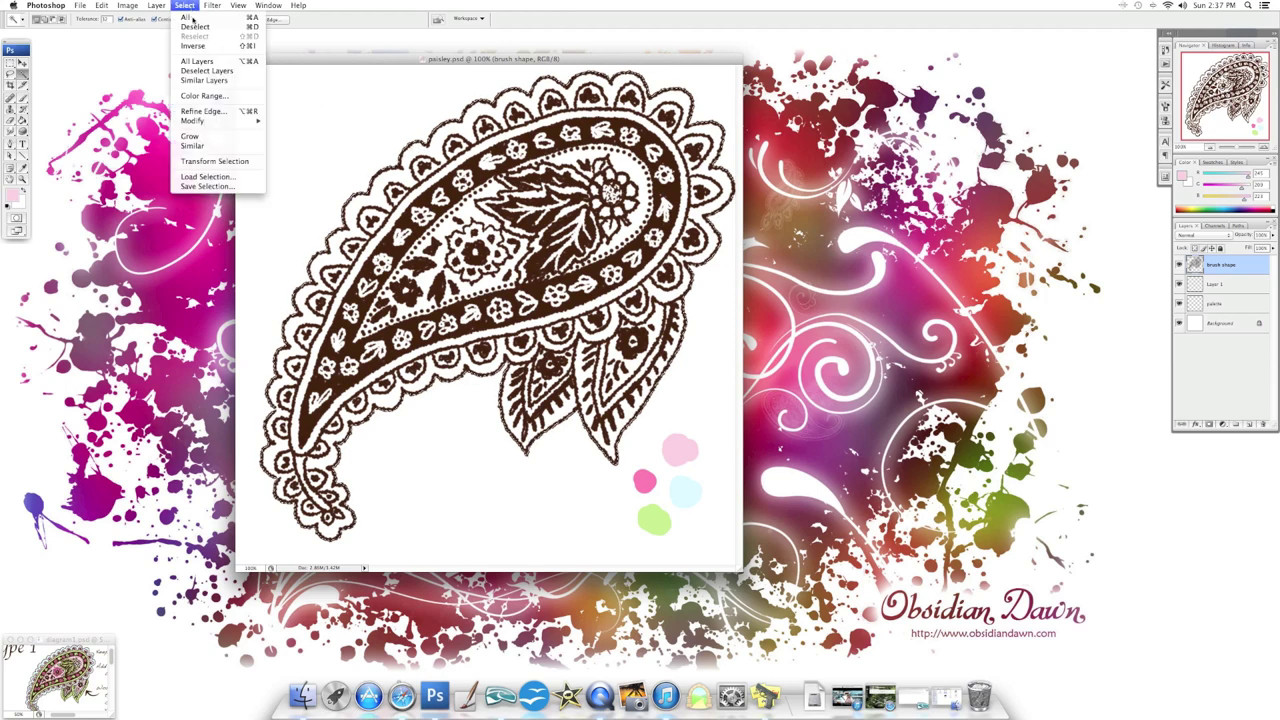
{"action": "left_click", "coordinate": [195, 46]}
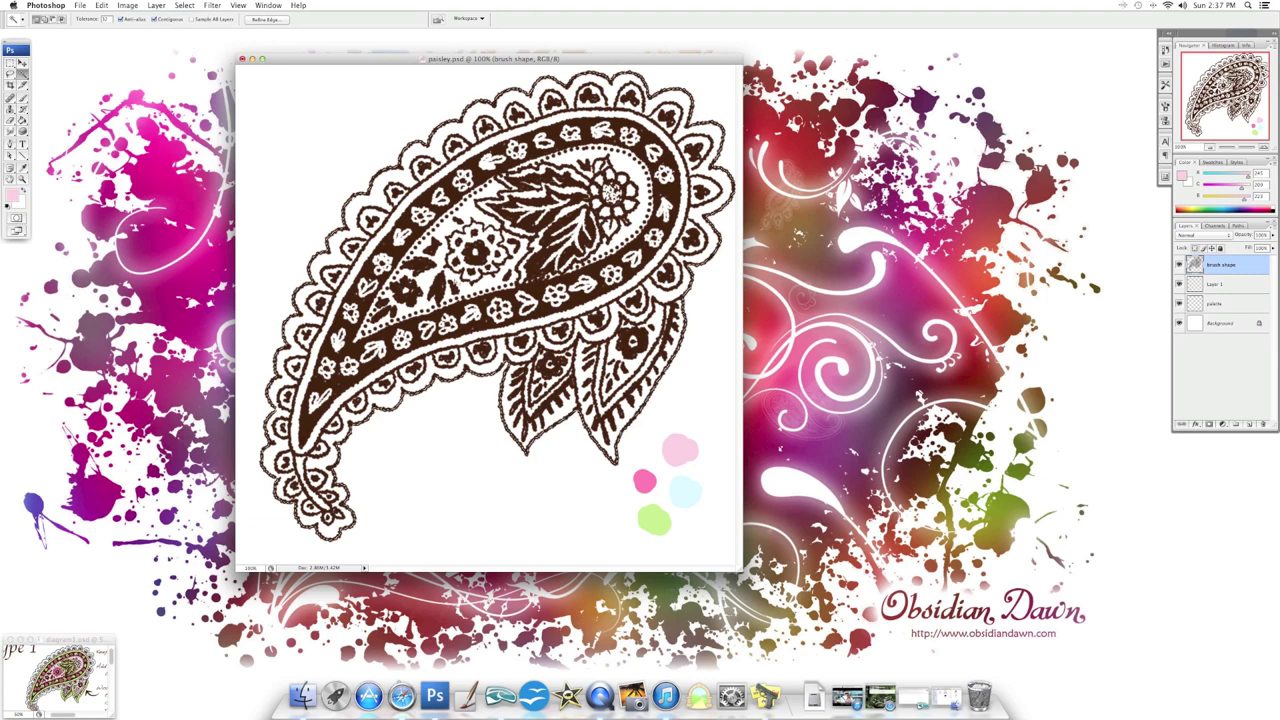
Rename Layer 1 to "pinks" and fill the whole paisley selection on it with the light pink, clearing the selection
{"action": "left_click", "coordinate": [22, 119]}
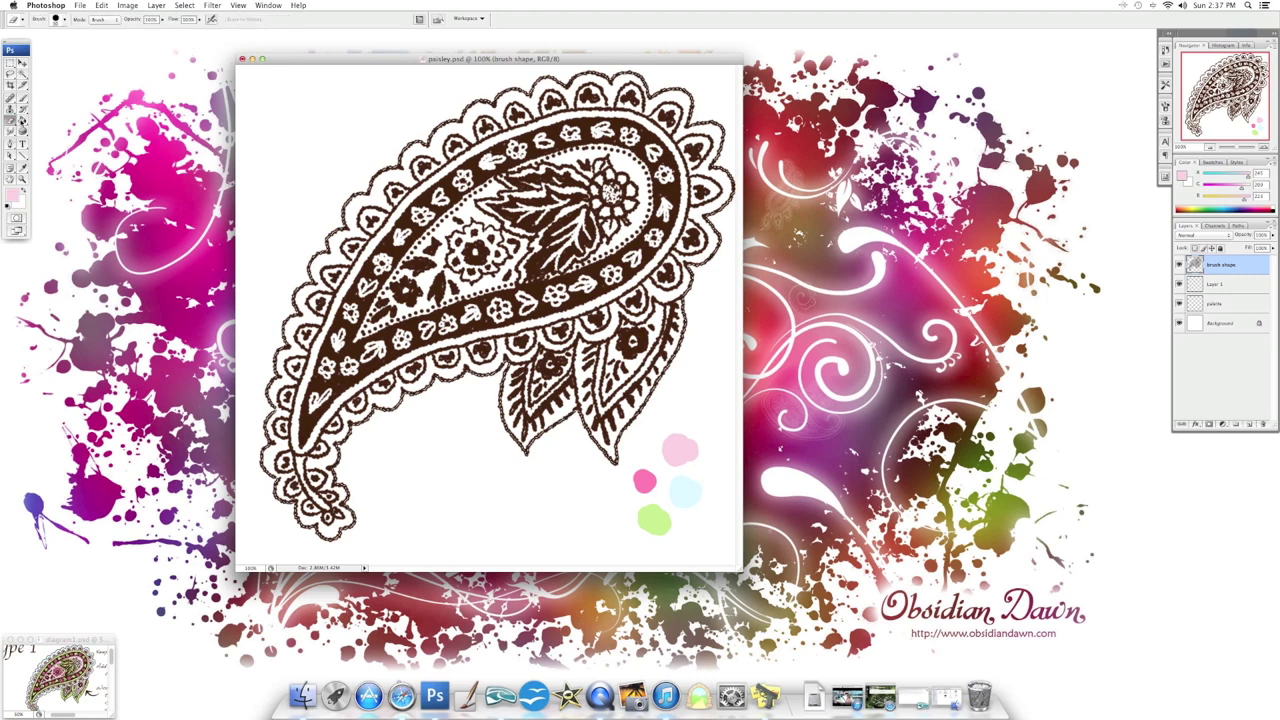
{"action": "right_click", "coordinate": [1220, 284]}
{"action": "left_click", "coordinate": [1220, 282]}
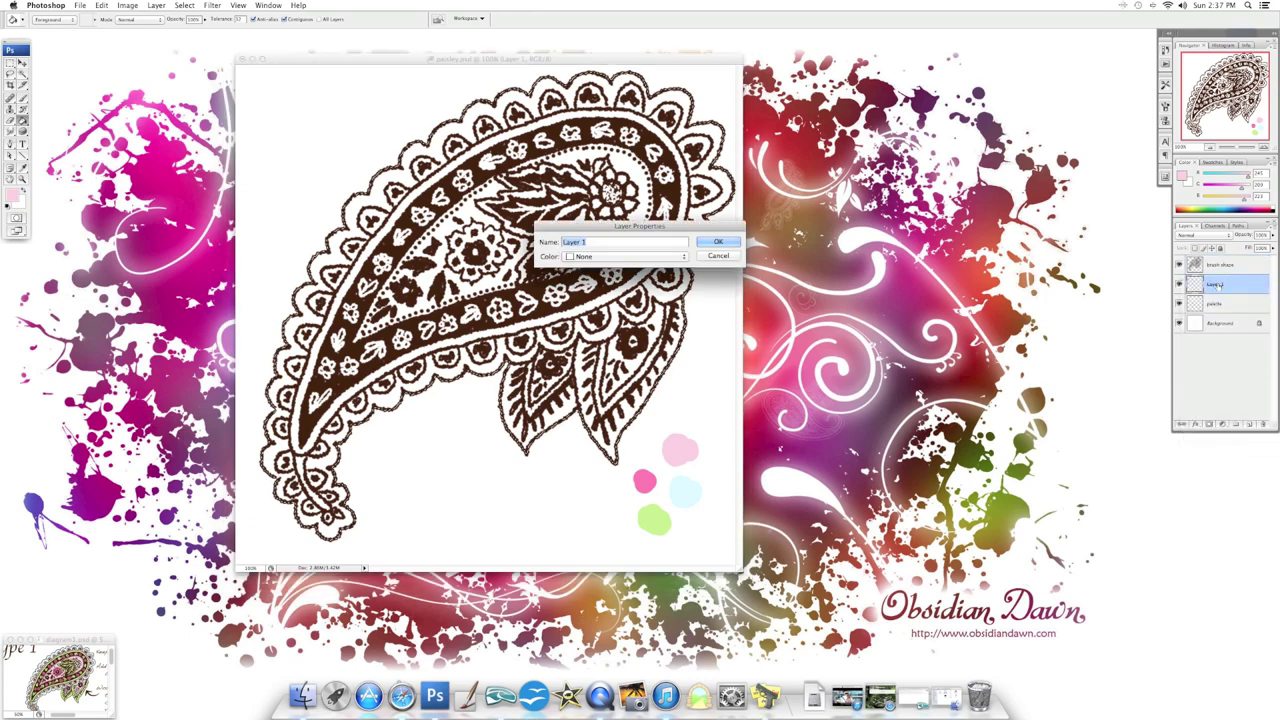
{"action": "type", "text": "pinks"}
{"action": "key", "text": "Return"}
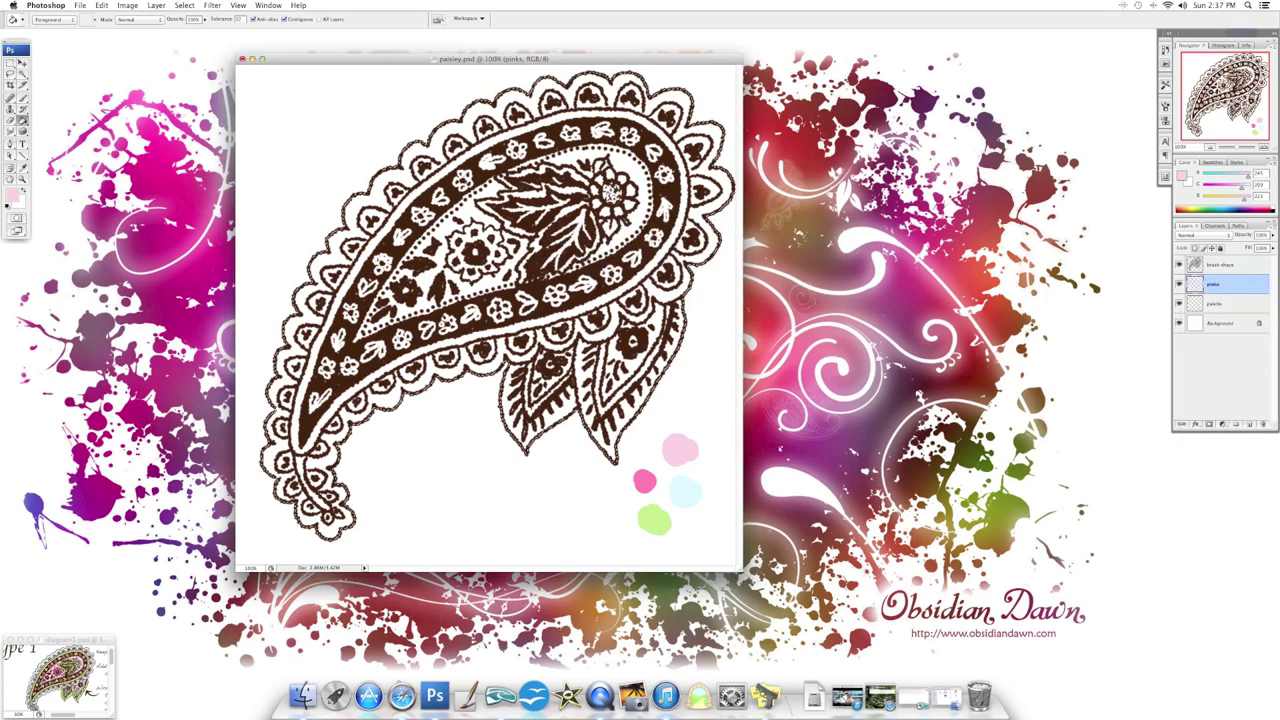
{"action": "left_click", "coordinate": [467, 202]}
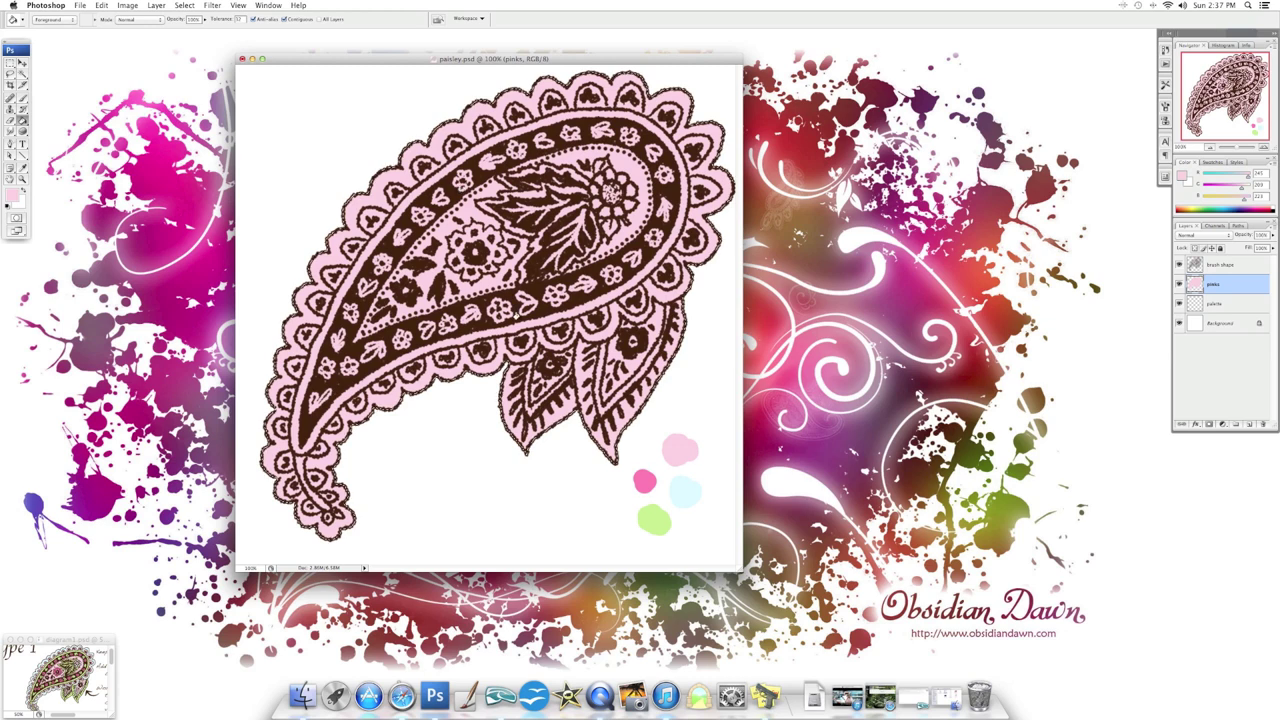
{"action": "key", "text": "super+d"}
Sample the light green from the palette as the foreground colour and ready the Brush tool for painting
{"action": "left_click", "coordinate": [22, 74]}
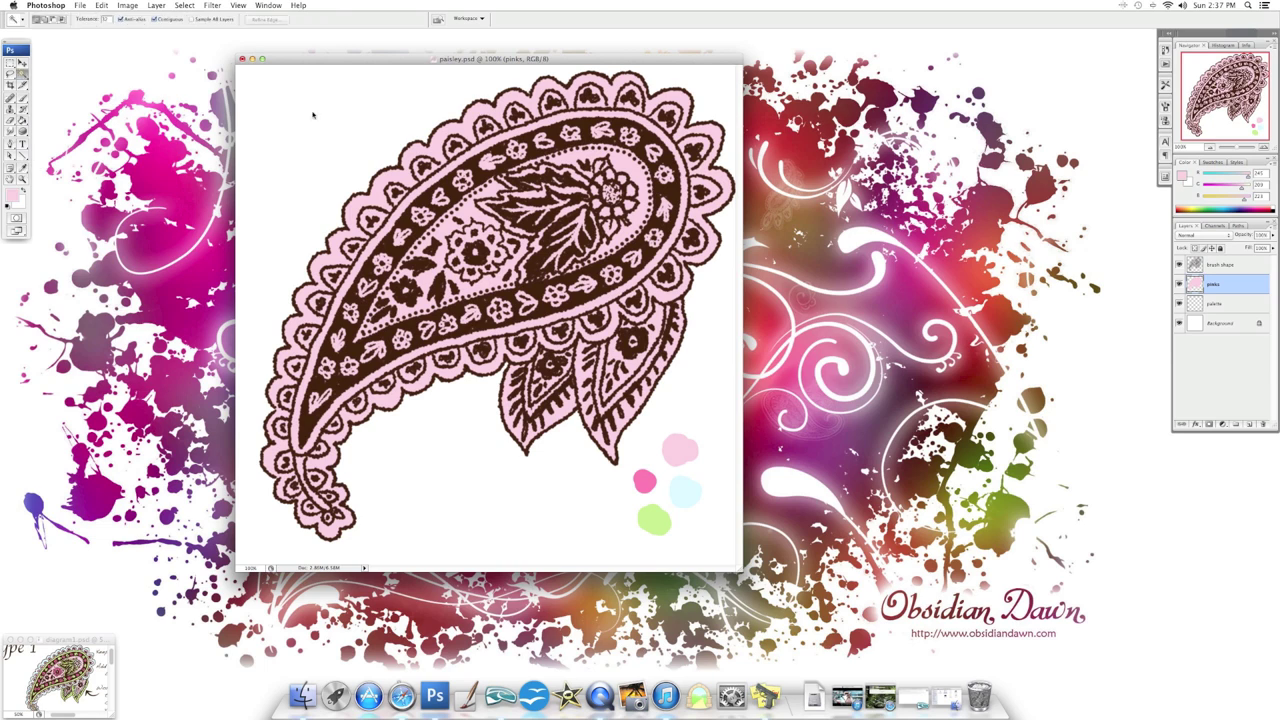
{"action": "left_click", "coordinate": [1230, 264]}
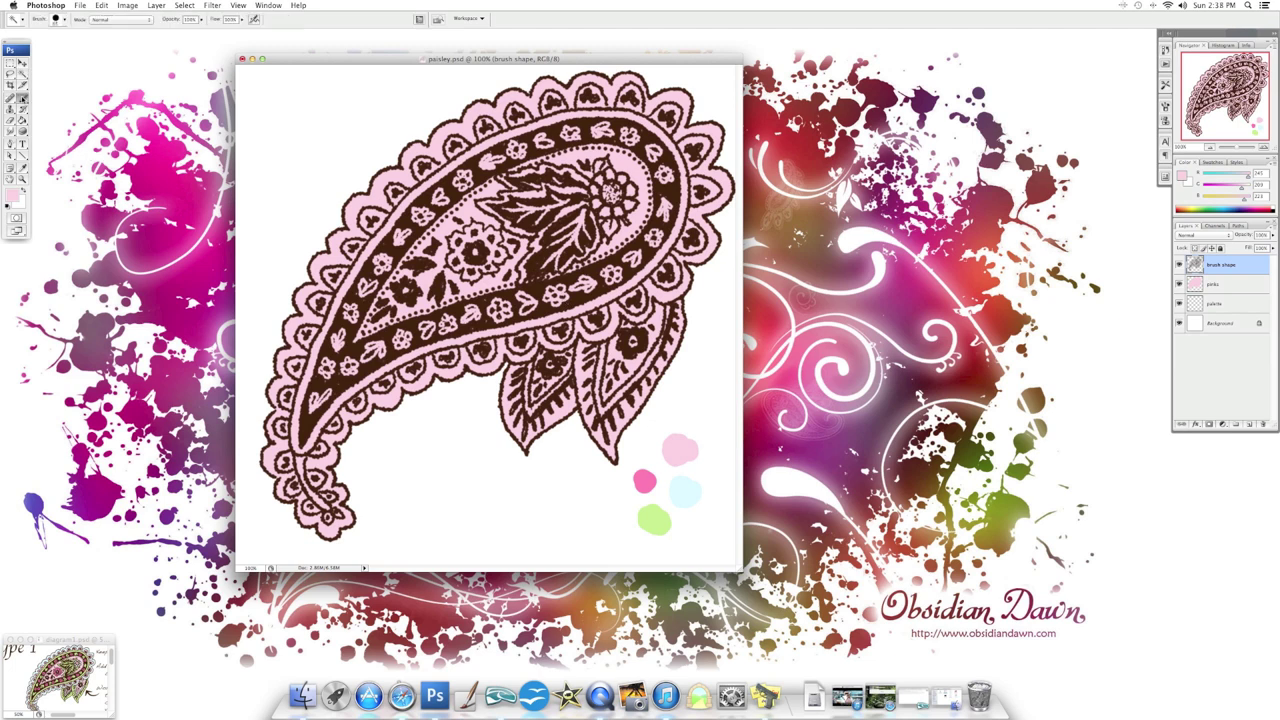
{"action": "left_click", "coordinate": [23, 170]}
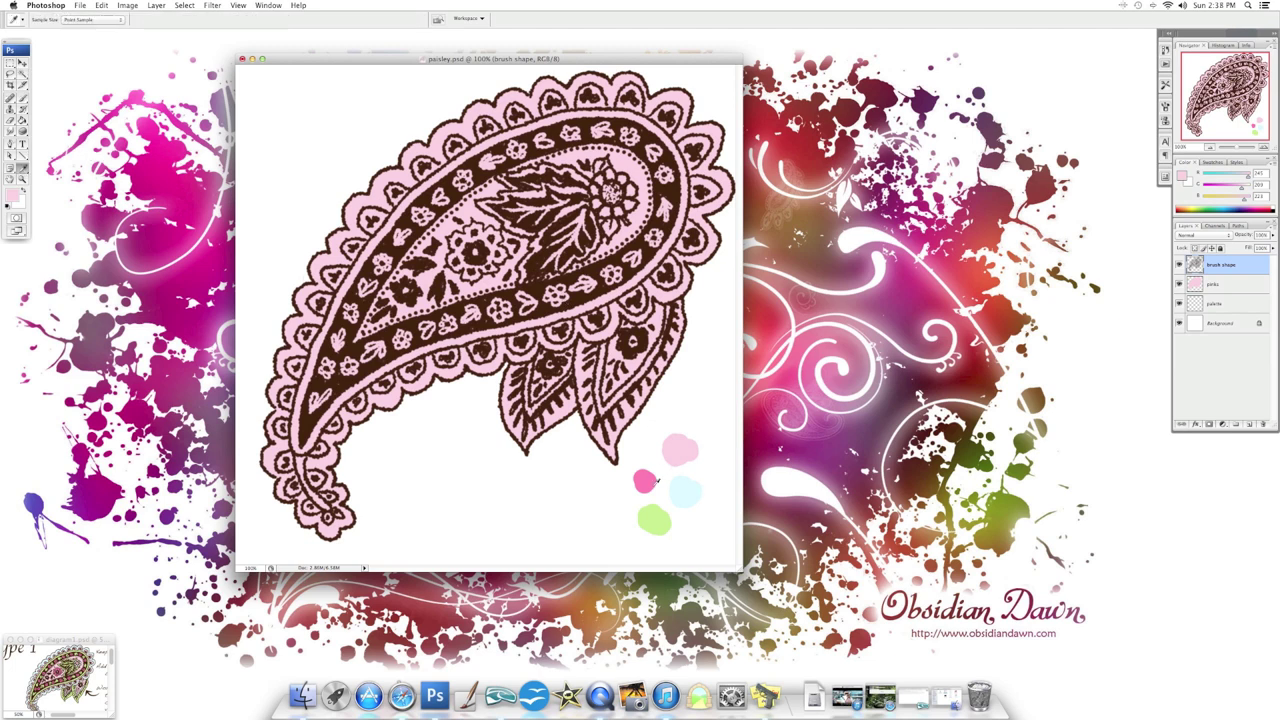
{"action": "left_click", "coordinate": [651, 481]}
{"action": "left_click", "coordinate": [661, 508]}
{"action": "left_click", "coordinate": [23, 98]}
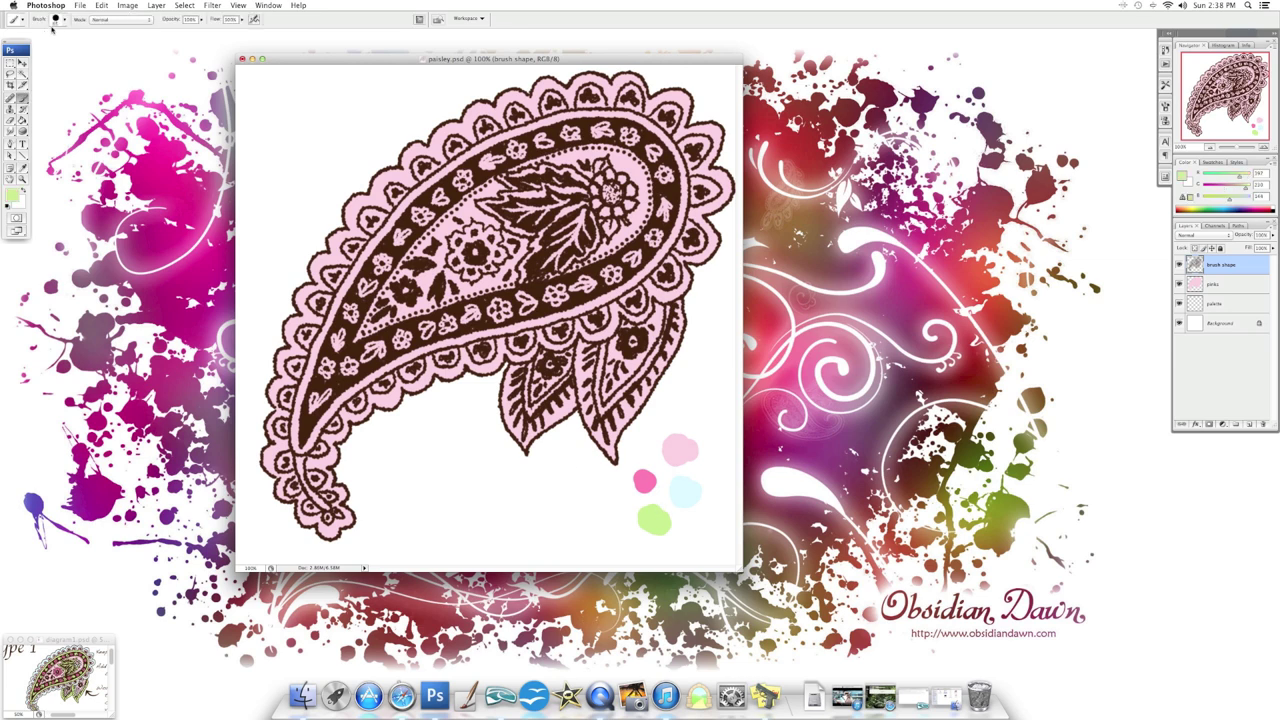
{"action": "left_click", "coordinate": [56, 20]}
{"action": "left_click", "coordinate": [60, 24]}
Create a new layer directly above the pinks layer and name it "greens"
{"action": "left_click", "coordinate": [1215, 289]}
{"action": "left_click", "coordinate": [1249, 424]}
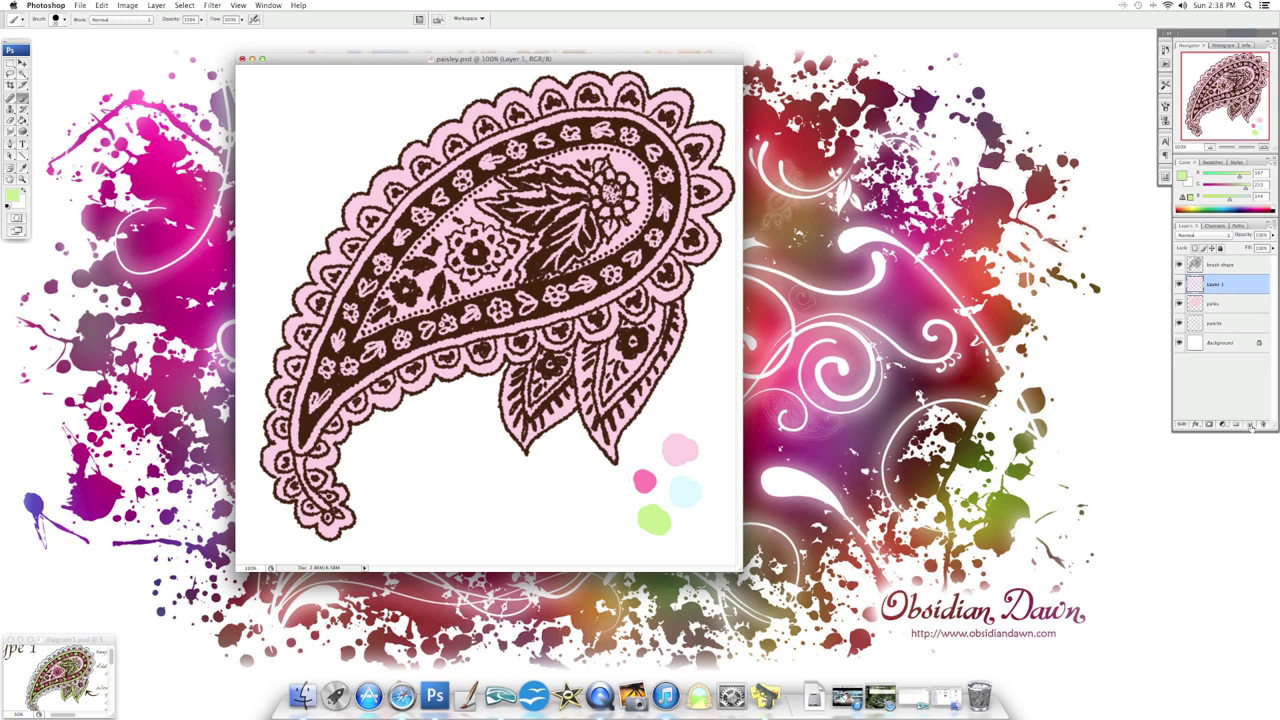
{"action": "right_click", "coordinate": [1218, 285]}
{"action": "left_click", "coordinate": [1218, 284]}
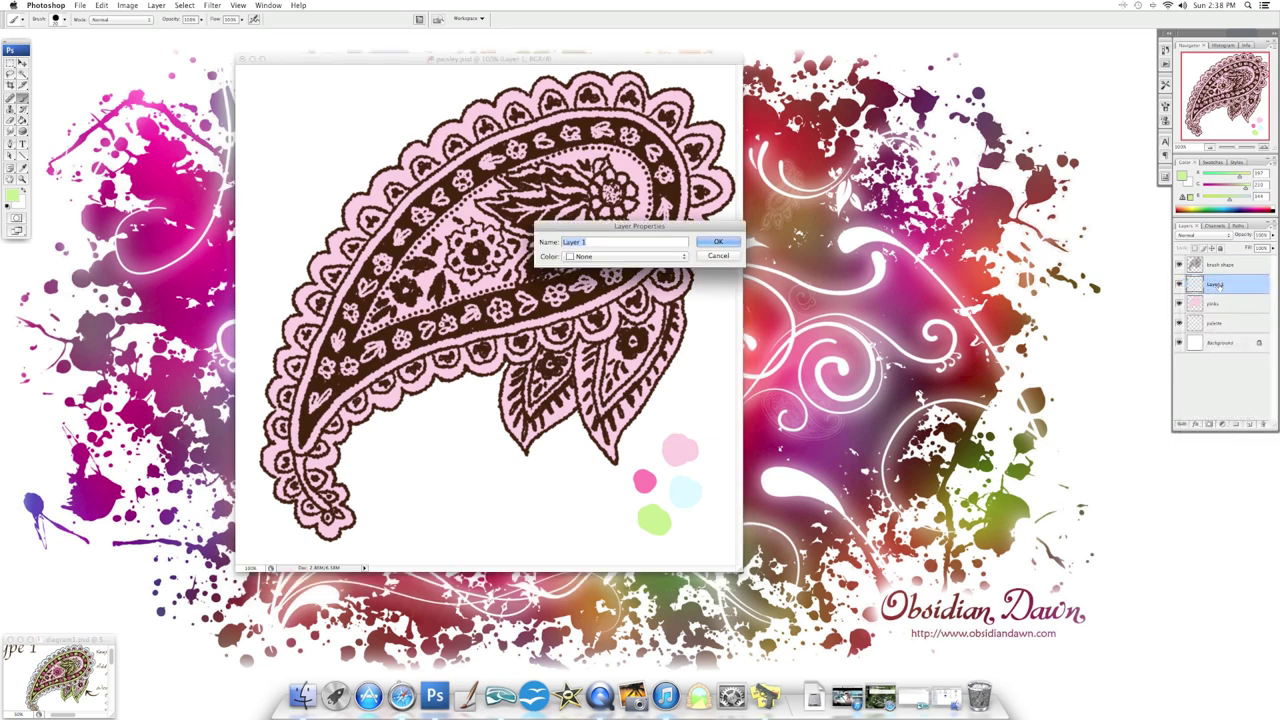
{"action": "type", "text": "greens"}
{"action": "key", "text": "Return"}
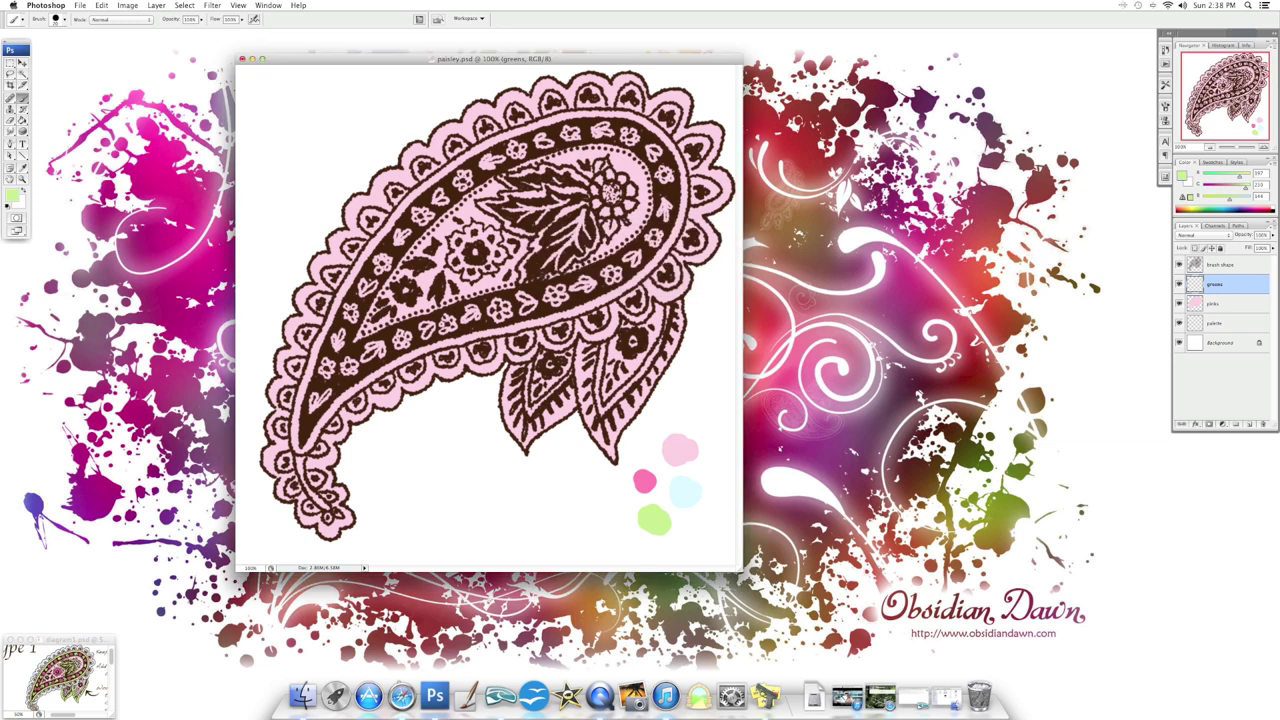
Paint the small leaf motifs around the paisley's dark border light green on the greens layer
{"action": "mouse_move", "coordinate": [434, 193]}
{"action": "left_mouse_down"}
{"action": "mouse_move", "coordinate": [441, 202]}
{"action": "mouse_move", "coordinate": [397, 239]}
{"action": "left_mouse_up"}
{"action": "left_click_drag", "start_coordinate": [362, 289], "coordinate": [369, 279]}
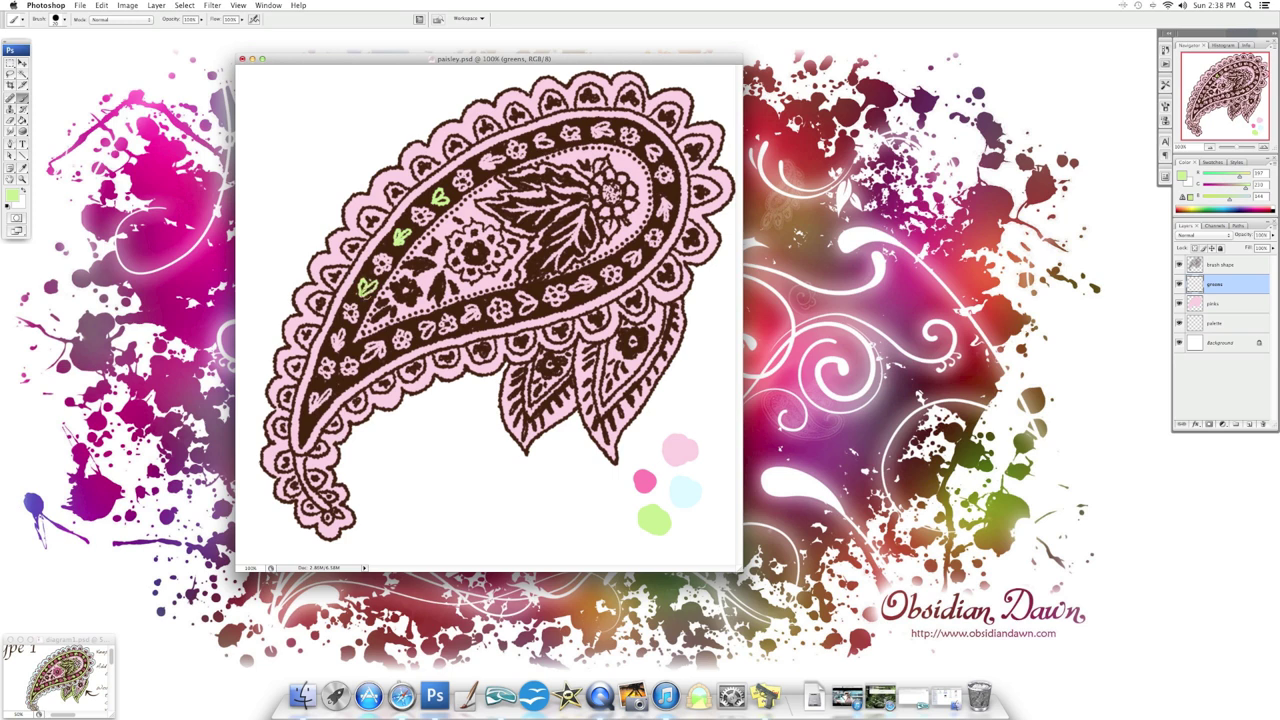
{"action": "left_click_drag", "start_coordinate": [312, 405], "coordinate": [323, 394]}
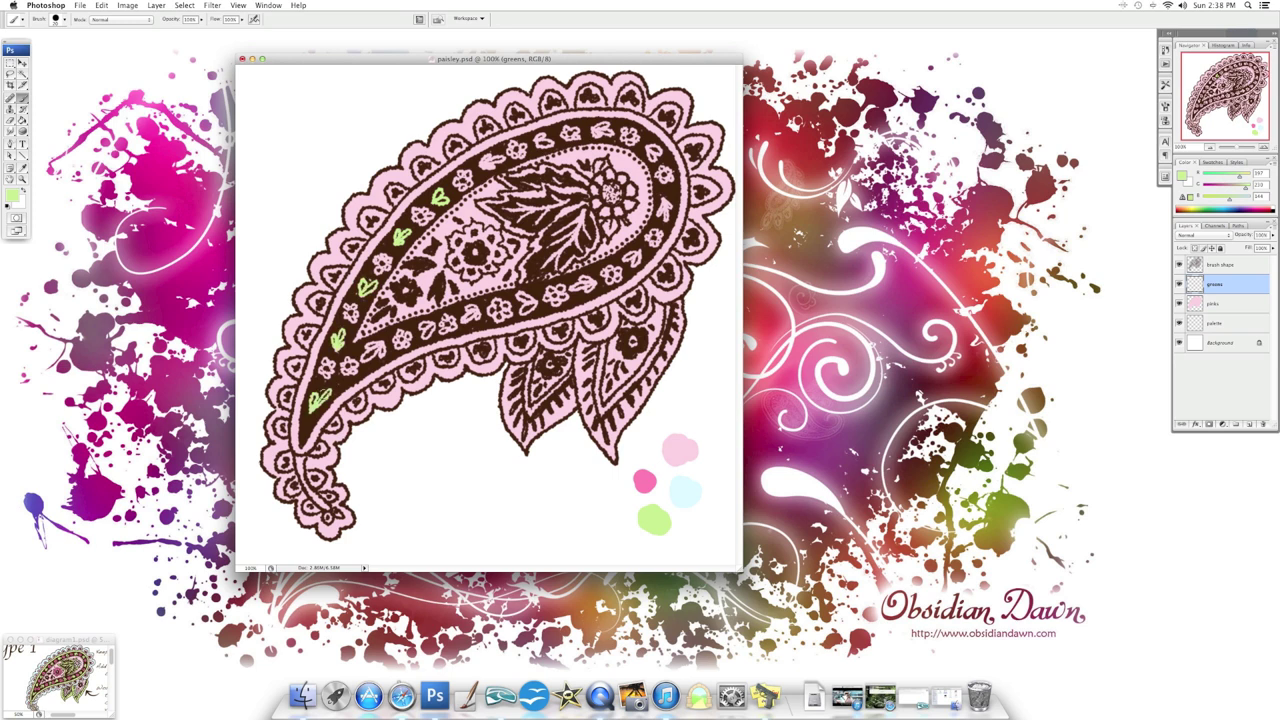
{"action": "left_click_drag", "start_coordinate": [369, 353], "coordinate": [634, 253]}
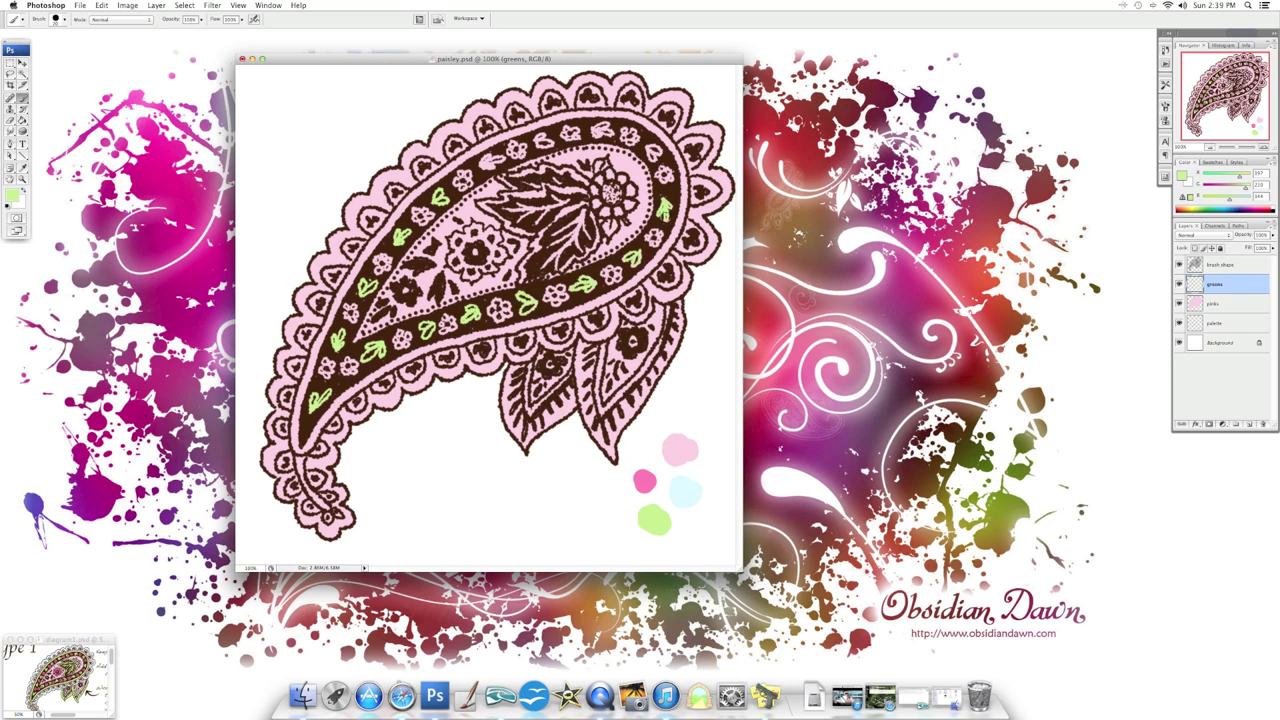
{"action": "mouse_move", "coordinate": [647, 157]}
{"action": "left_mouse_down"}
{"action": "mouse_move", "coordinate": [656, 147]}
{"action": "mouse_move", "coordinate": [603, 129]}
{"action": "left_mouse_up"}
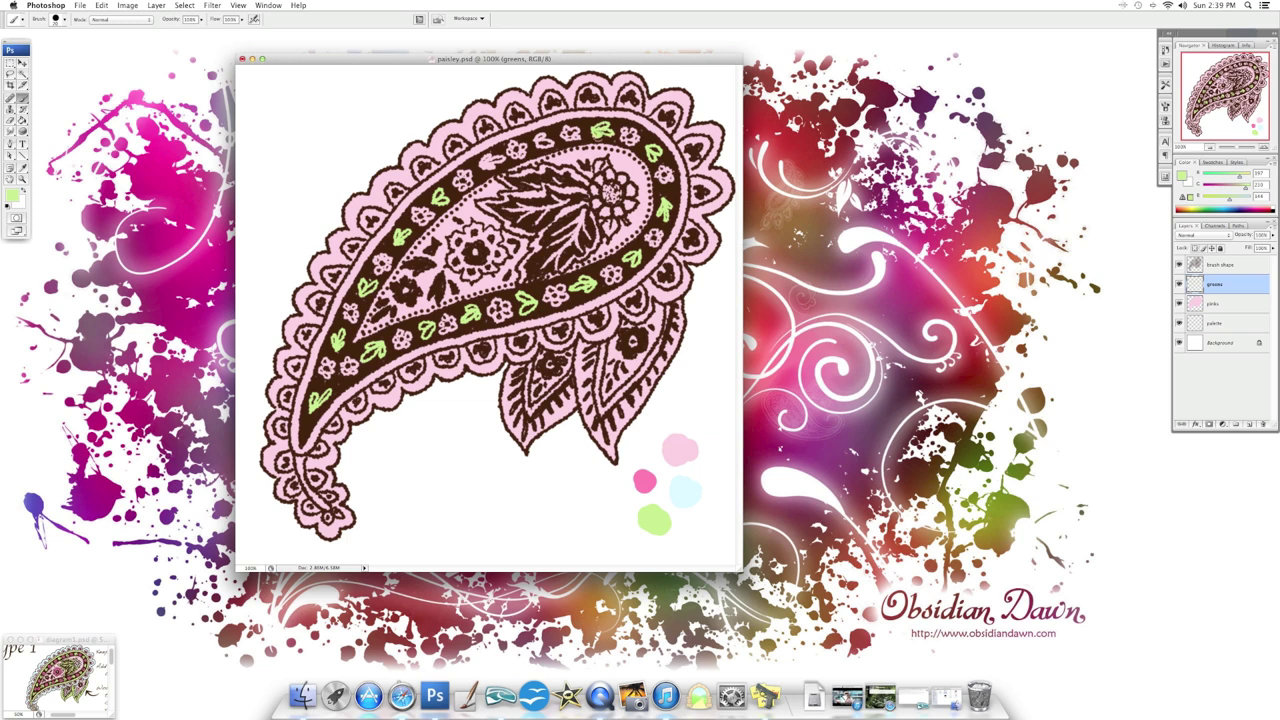
Lasso the last two uncoloured leaf motifs along the border's upper edge and fill them with light green
{"action": "key", "text": "l"}
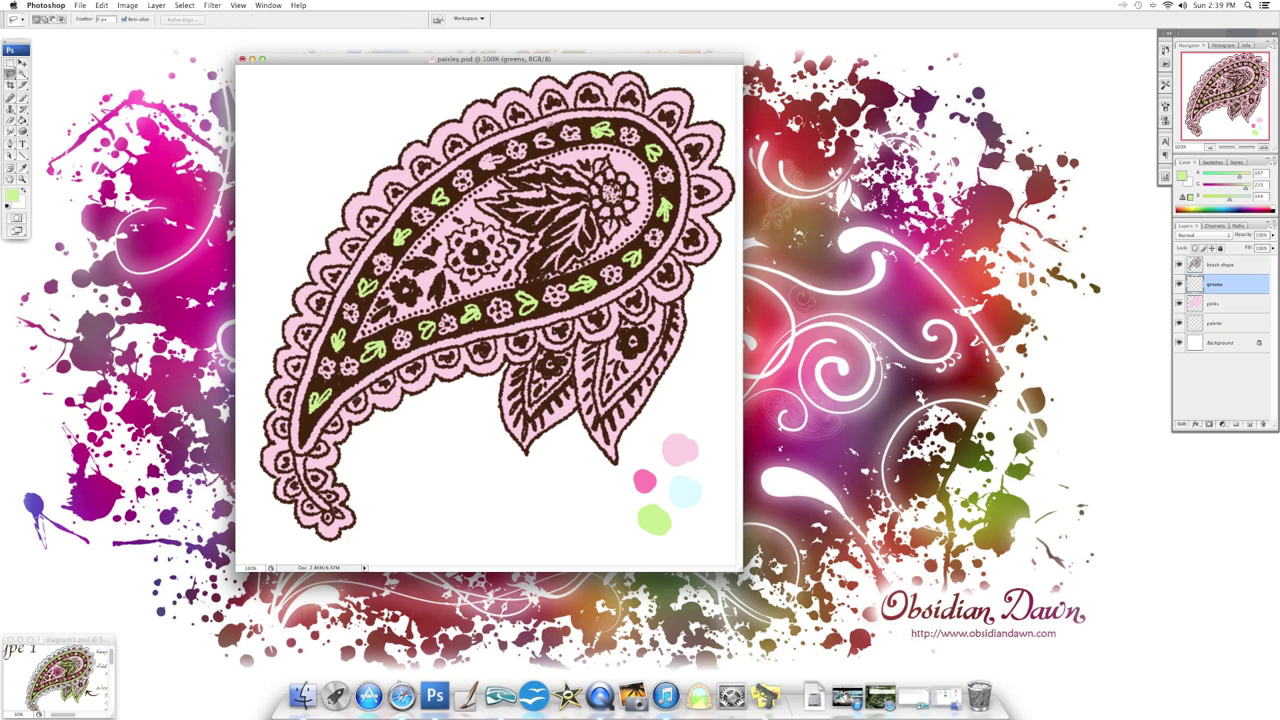
{"action": "mouse_move", "coordinate": [531, 133]}
{"action": "left_mouse_down"}
{"action": "mouse_move", "coordinate": [540, 155]}
{"action": "mouse_move", "coordinate": [560, 152]}
{"action": "mouse_move", "coordinate": [550, 126]}
{"action": "mouse_move", "coordinate": [564, 125]}
{"action": "mouse_move", "coordinate": [557, 150]}
{"action": "mouse_move", "coordinate": [485, 151]}
{"action": "mouse_move", "coordinate": [482, 172]}
{"action": "mouse_move", "coordinate": [511, 158]}
{"action": "mouse_move", "coordinate": [498, 144]}
{"action": "left_mouse_up"}
{"action": "left_click", "coordinate": [23, 120]}
{"action": "left_click", "coordinate": [543, 140]}
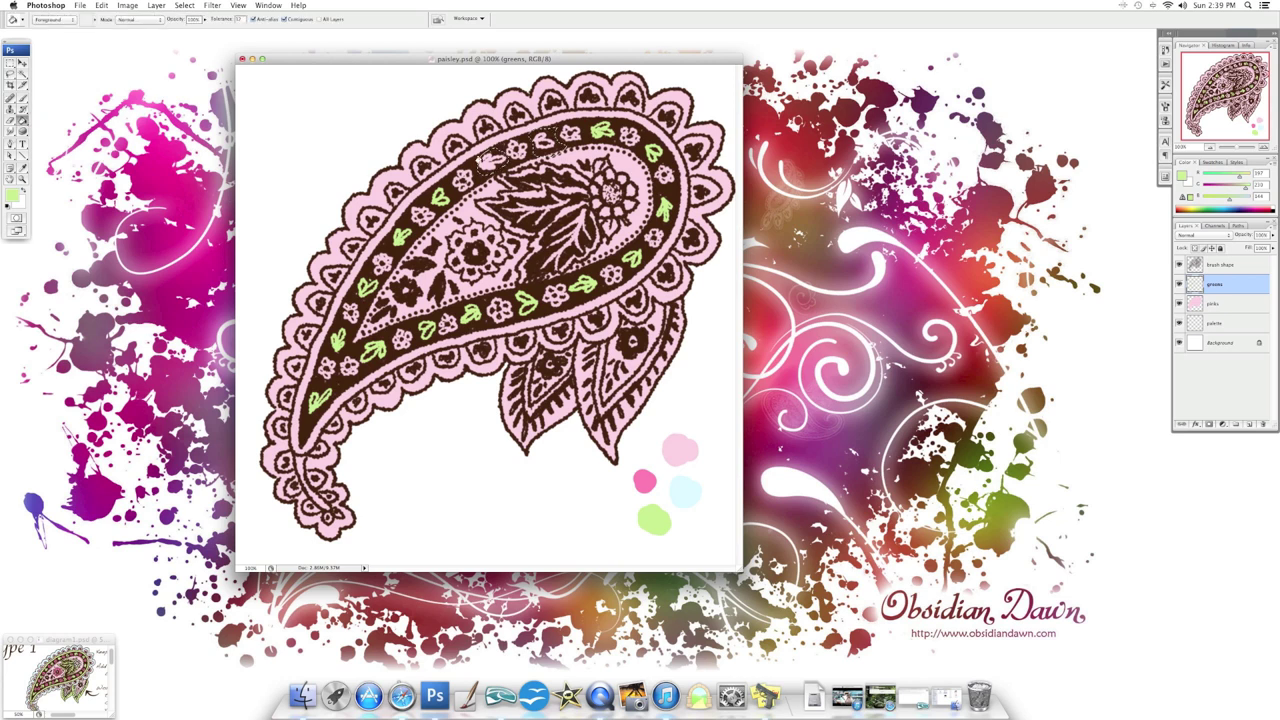
{"action": "left_click", "coordinate": [494, 162]}
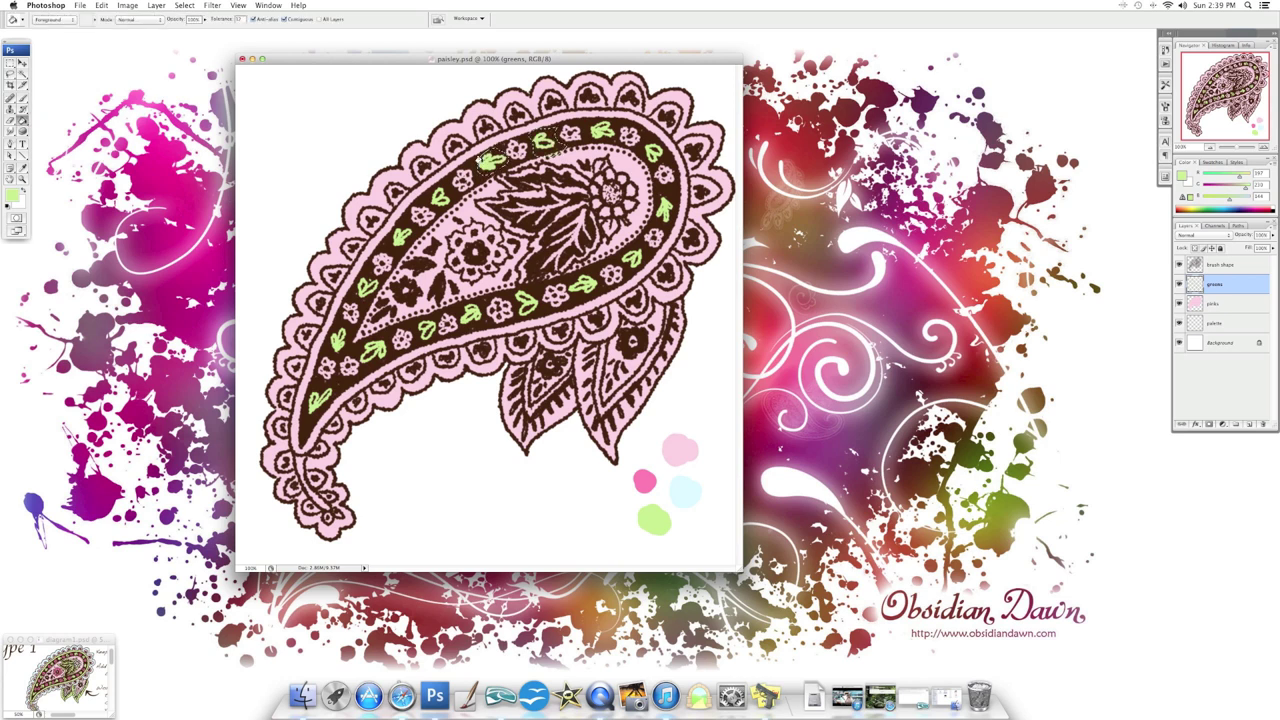
{"action": "left_click", "coordinate": [184, 5]}
{"action": "left_click", "coordinate": [10, 121]}
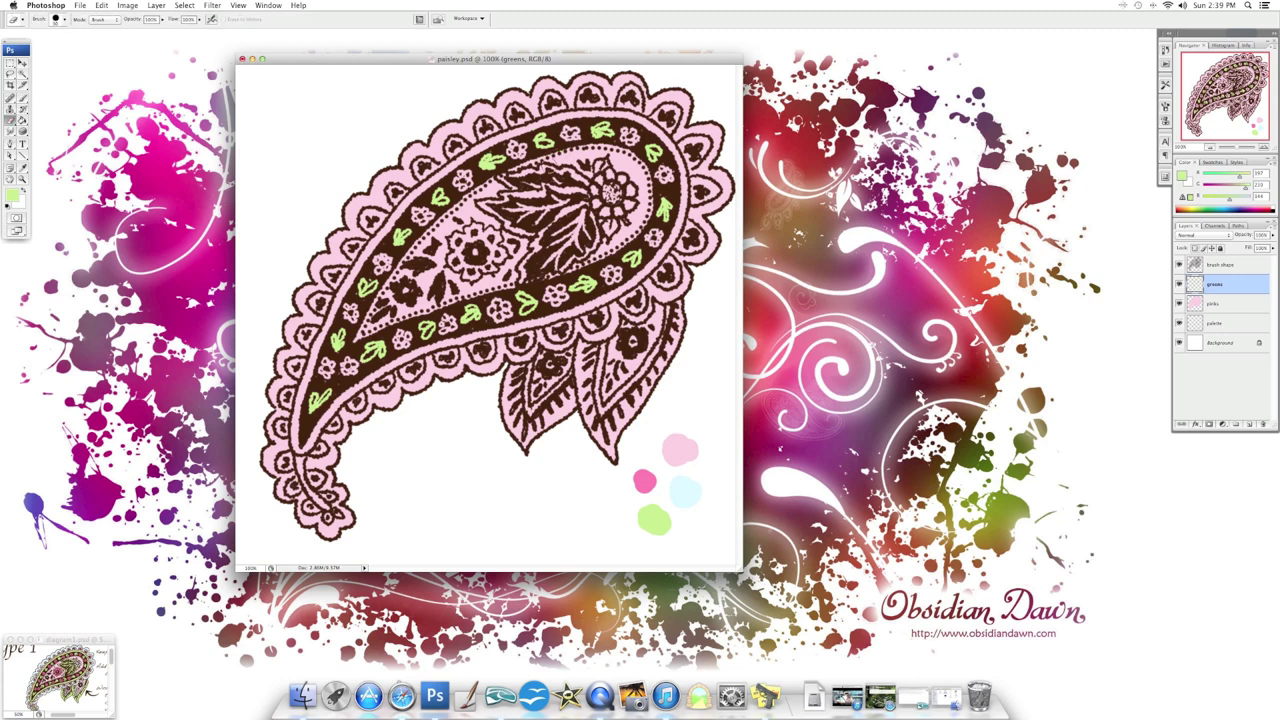
On the brush shape layer, select the thin band around the dark border with the Magic Wand and expand the selection by 3 pixels
{"action": "key", "text": "w"}
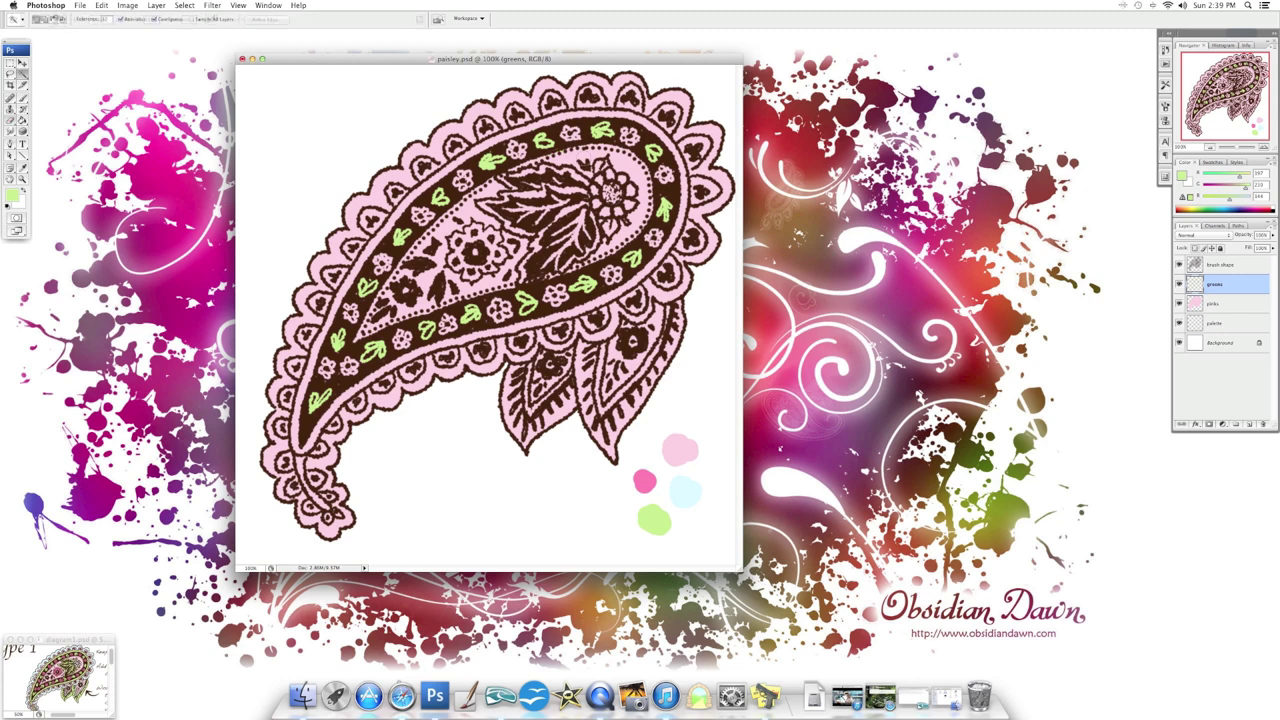
{"action": "left_click", "coordinate": [1222, 265]}
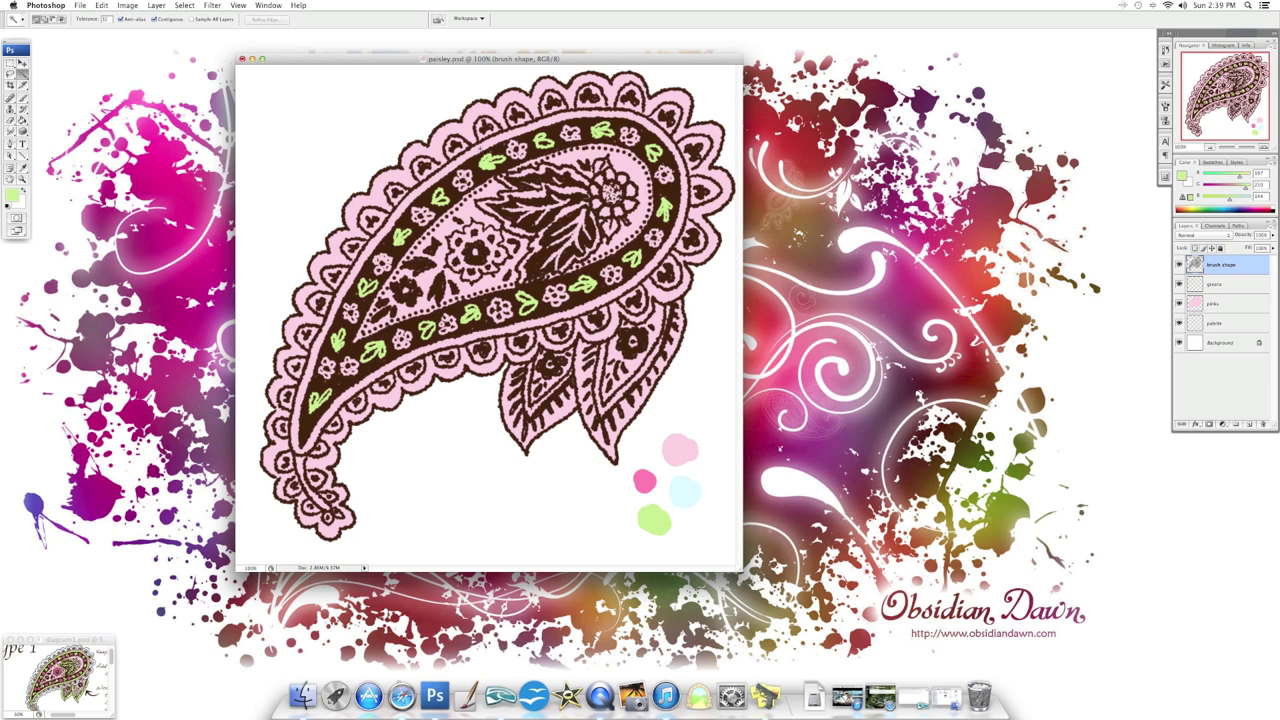
{"action": "left_click", "coordinate": [482, 150]}
{"action": "left_click", "coordinate": [184, 5]}
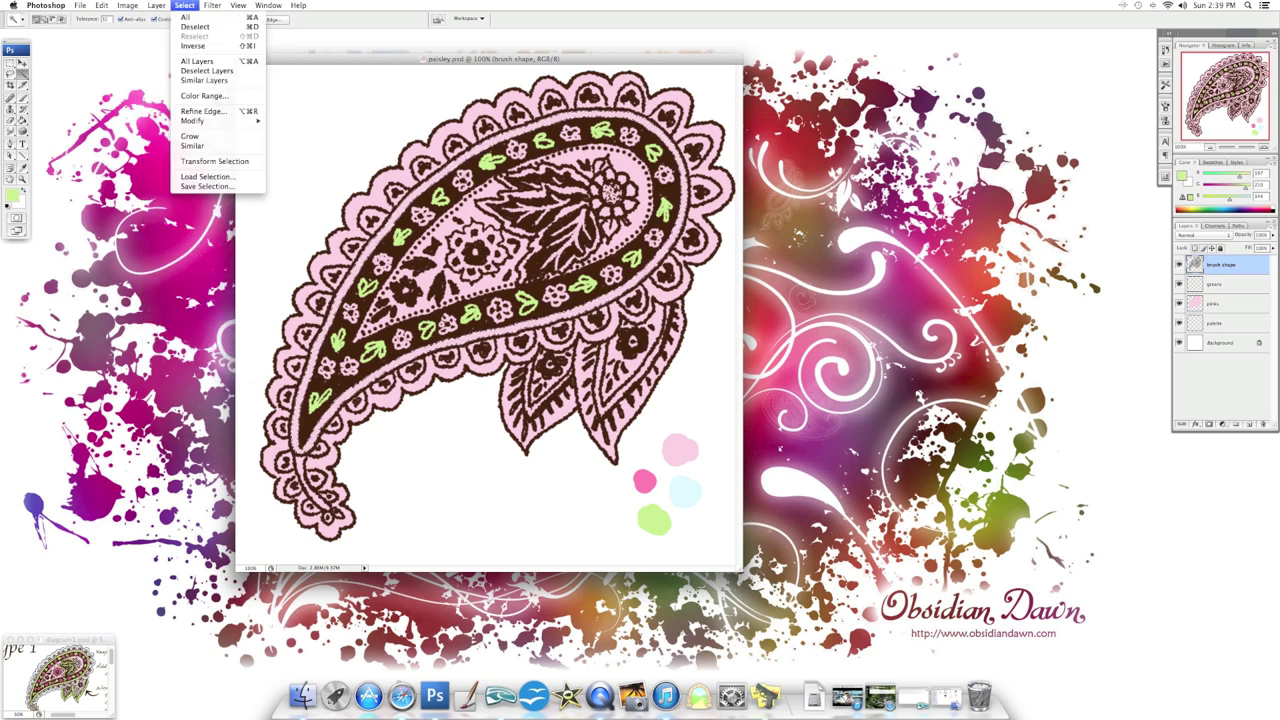
{"action": "mouse_move", "coordinate": [201, 121]}
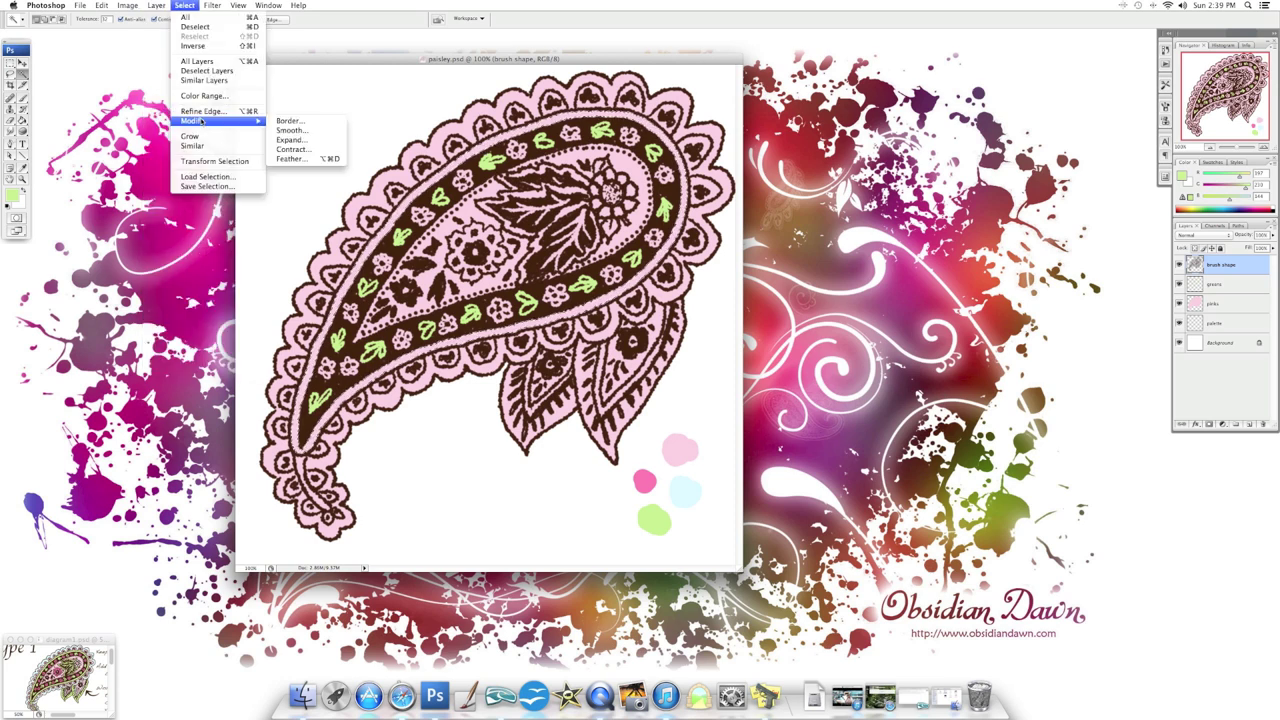
{"action": "left_click", "coordinate": [289, 140]}
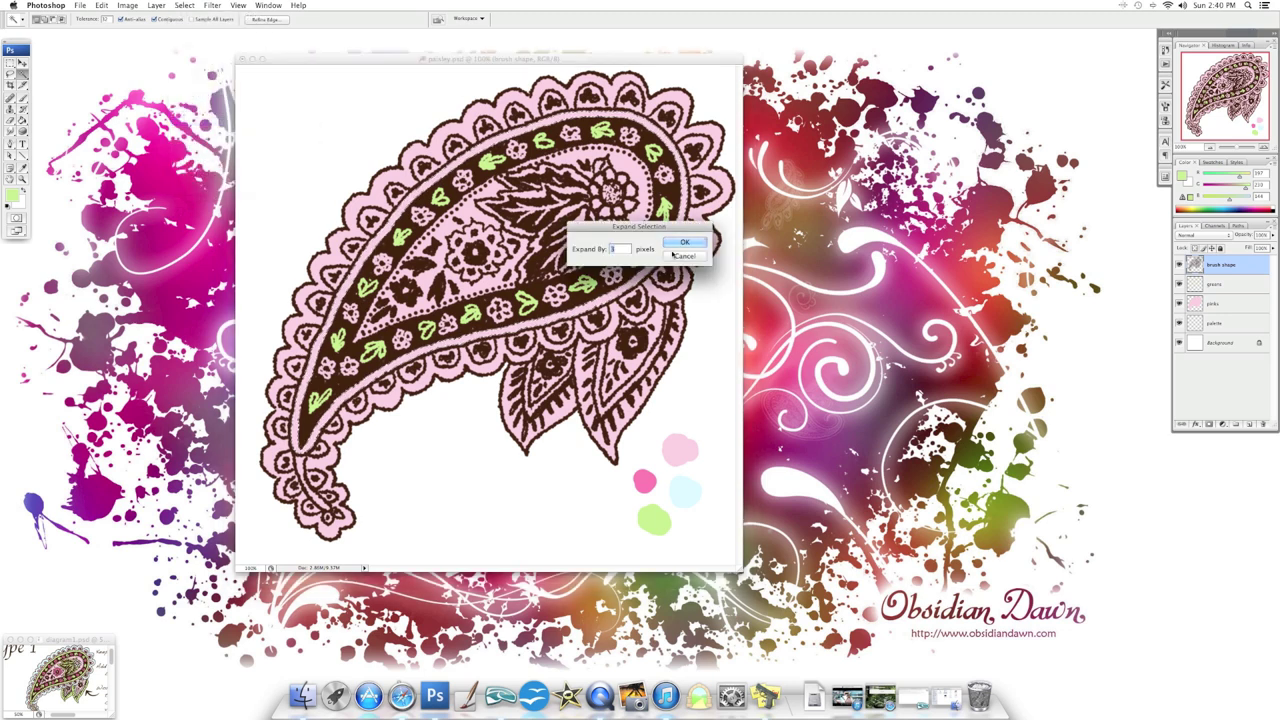
{"action": "left_click", "coordinate": [673, 254]}
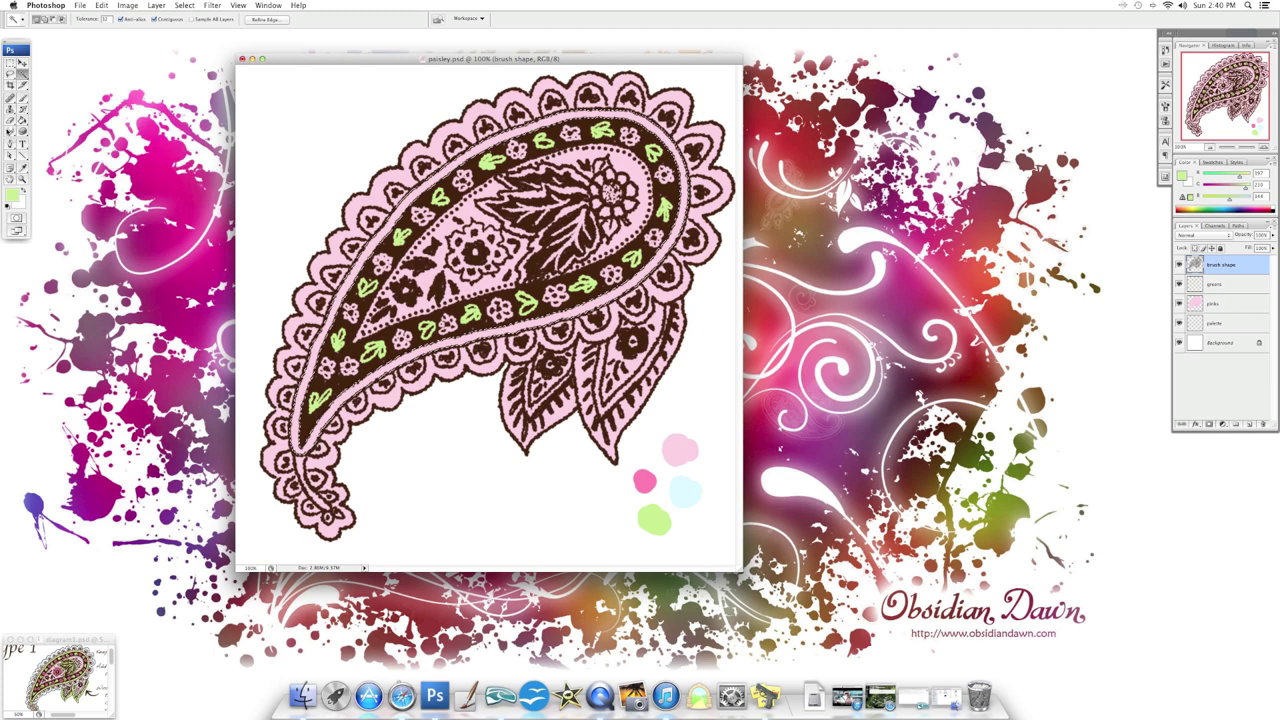
Fill the selected band around the dark border with light green on the greens layer
{"action": "left_click", "coordinate": [22, 124]}
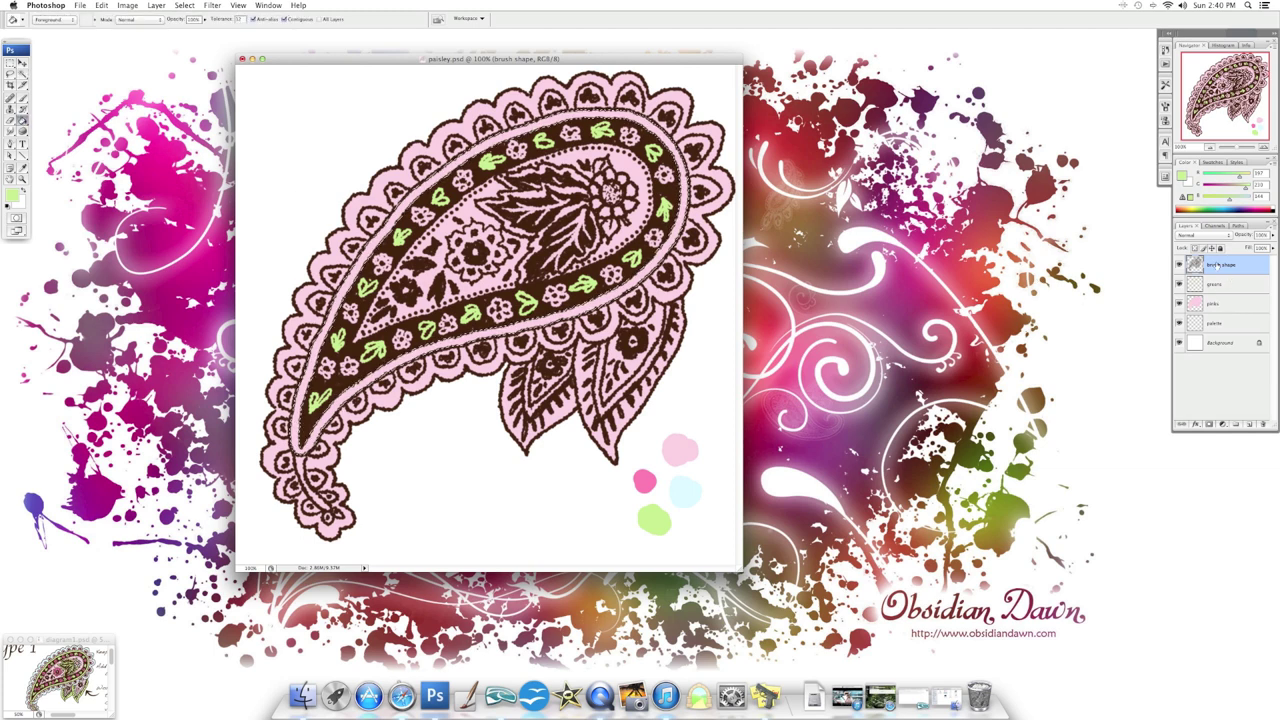
{"action": "key", "text": "b"}
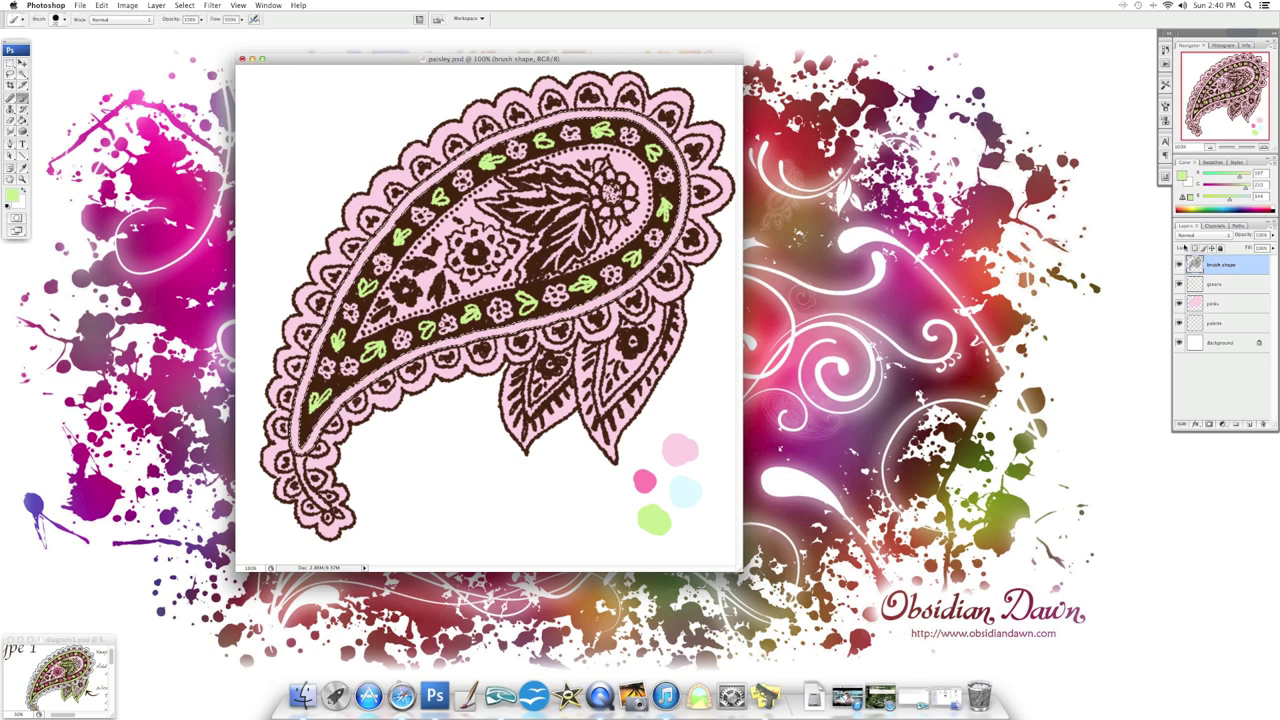
{"action": "left_click", "coordinate": [1215, 285]}
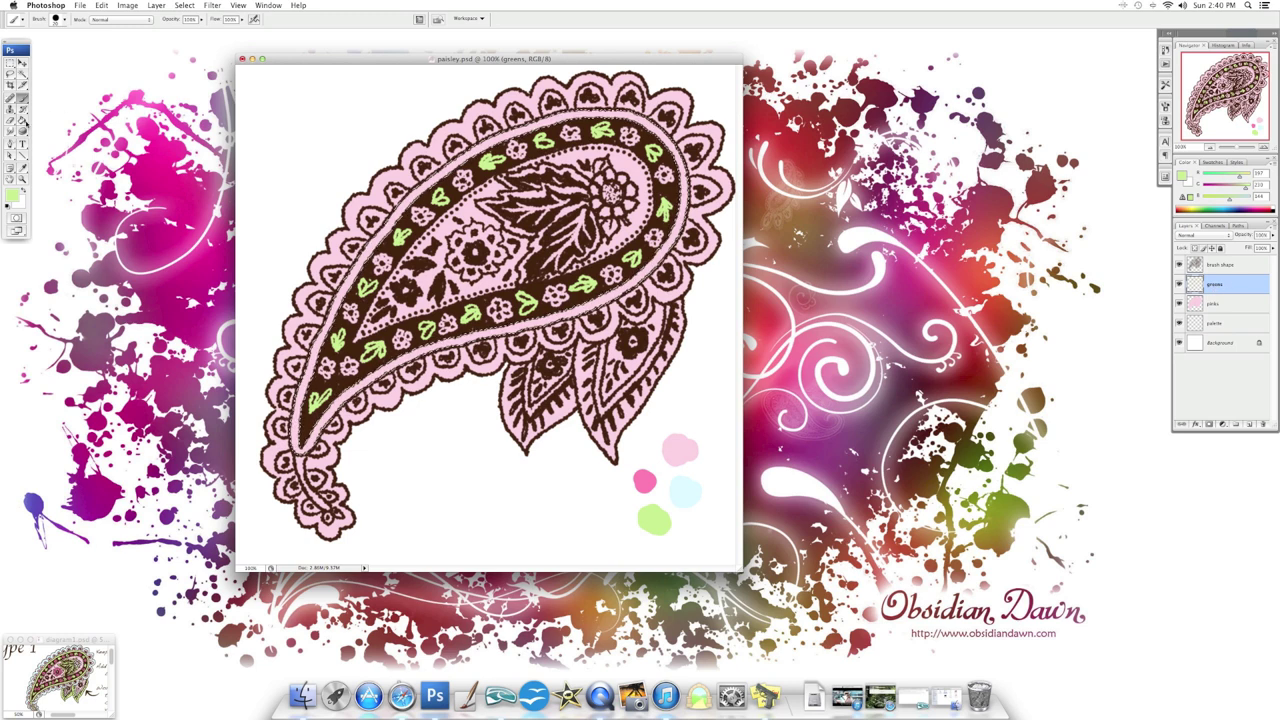
{"action": "key", "text": "g"}
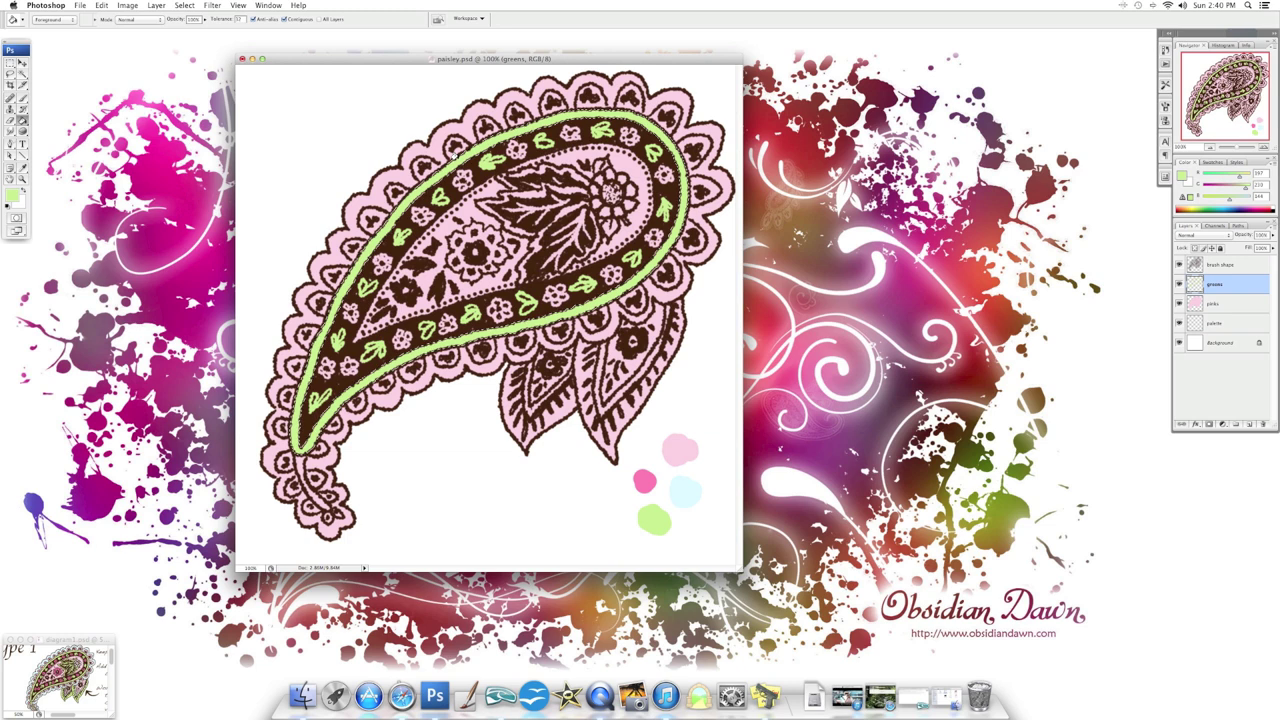
Brush light green over the large leaf cluster inside the paisley and along the stem in its curled tail
{"action": "key", "text": "b"}
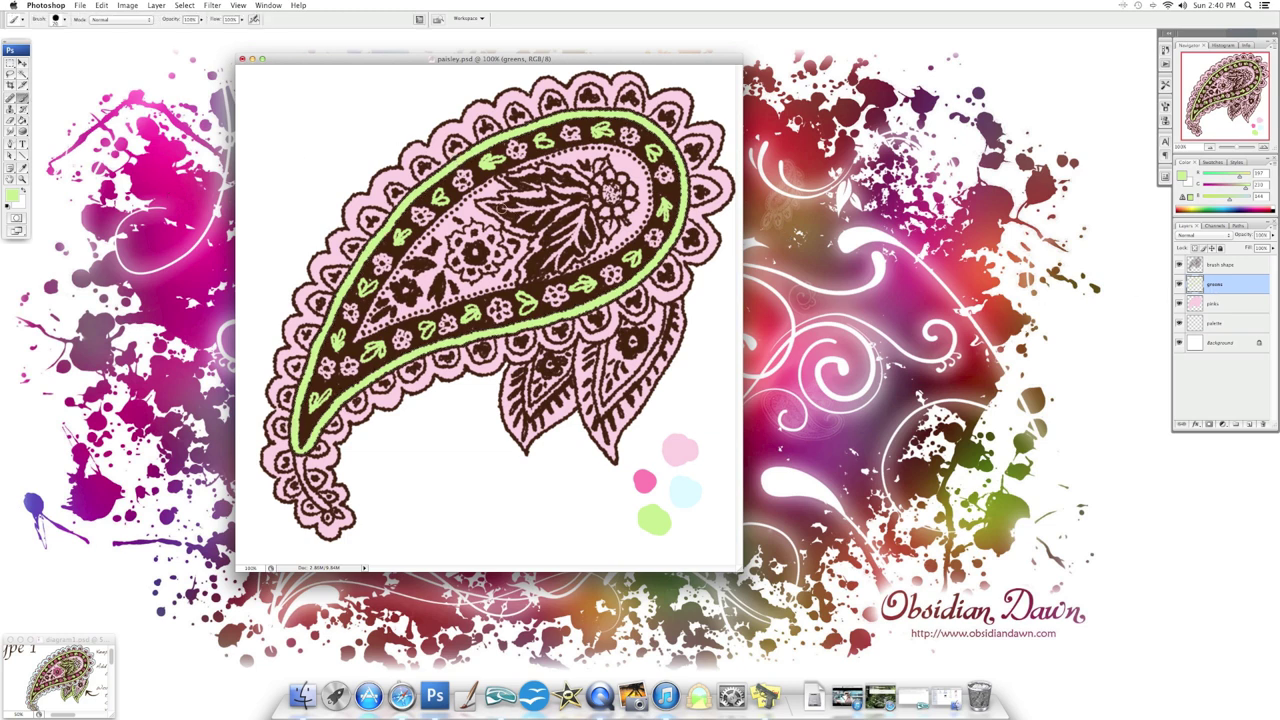
{"action": "mouse_move", "coordinate": [502, 206]}
{"action": "left_mouse_down"}
{"action": "mouse_move", "coordinate": [557, 171]}
{"action": "mouse_move", "coordinate": [582, 183]}
{"action": "mouse_move", "coordinate": [588, 247]}
{"action": "mouse_move", "coordinate": [528, 264]}
{"action": "left_mouse_up"}
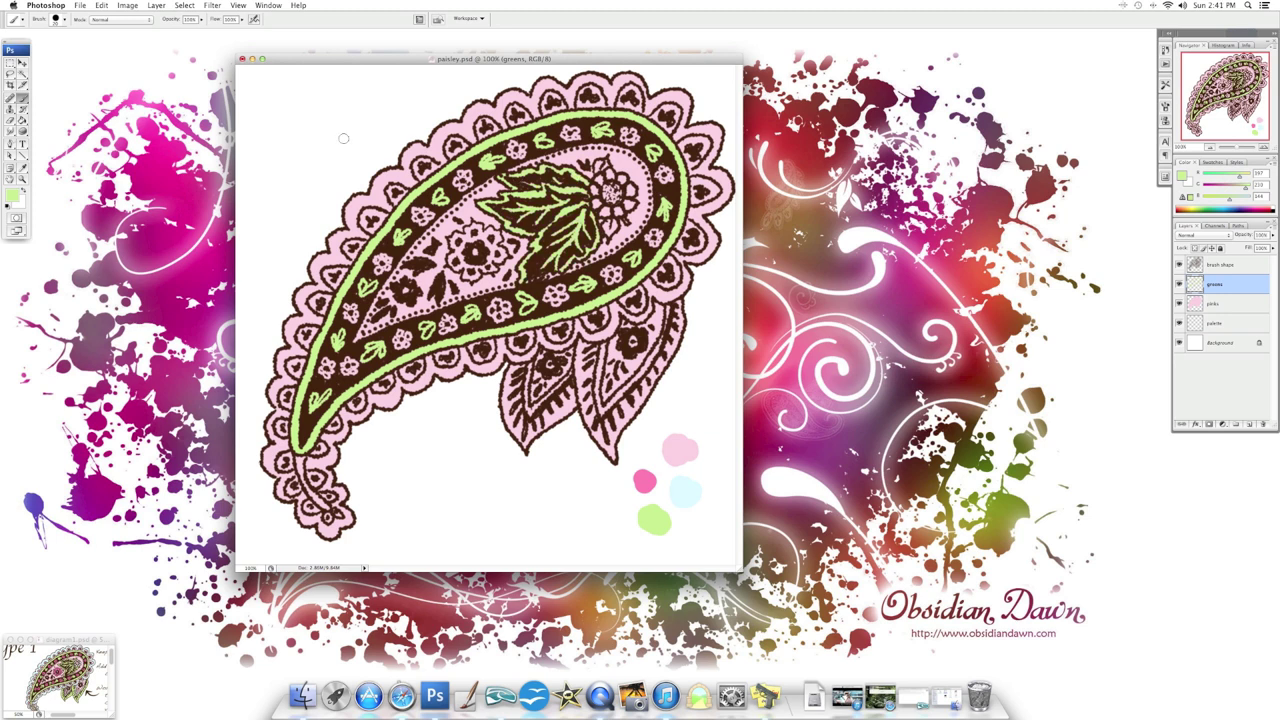
{"action": "left_click", "coordinate": [58, 19]}
{"action": "left_click", "coordinate": [58, 202]}
{"action": "left_click_drag", "start_coordinate": [298, 455], "coordinate": [299, 464]}
Select the outer areas of the two hanging leaves on the brush shape layer and fill them light green on the greens layer
{"action": "key", "text": "w"}
{"action": "key", "text": "alt+]"}
{"action": "left_click", "coordinate": [510, 400]}
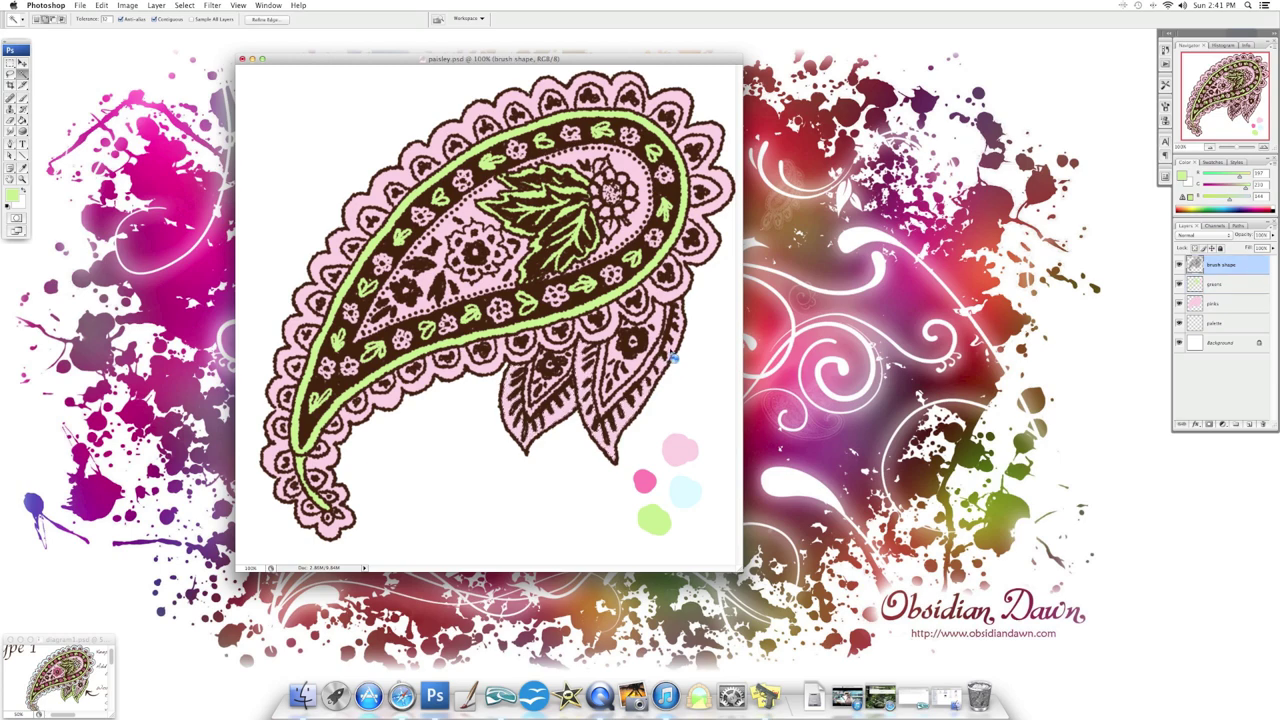
{"action": "left_click", "coordinate": [184, 5]}
{"action": "left_click", "coordinate": [280, 150]}
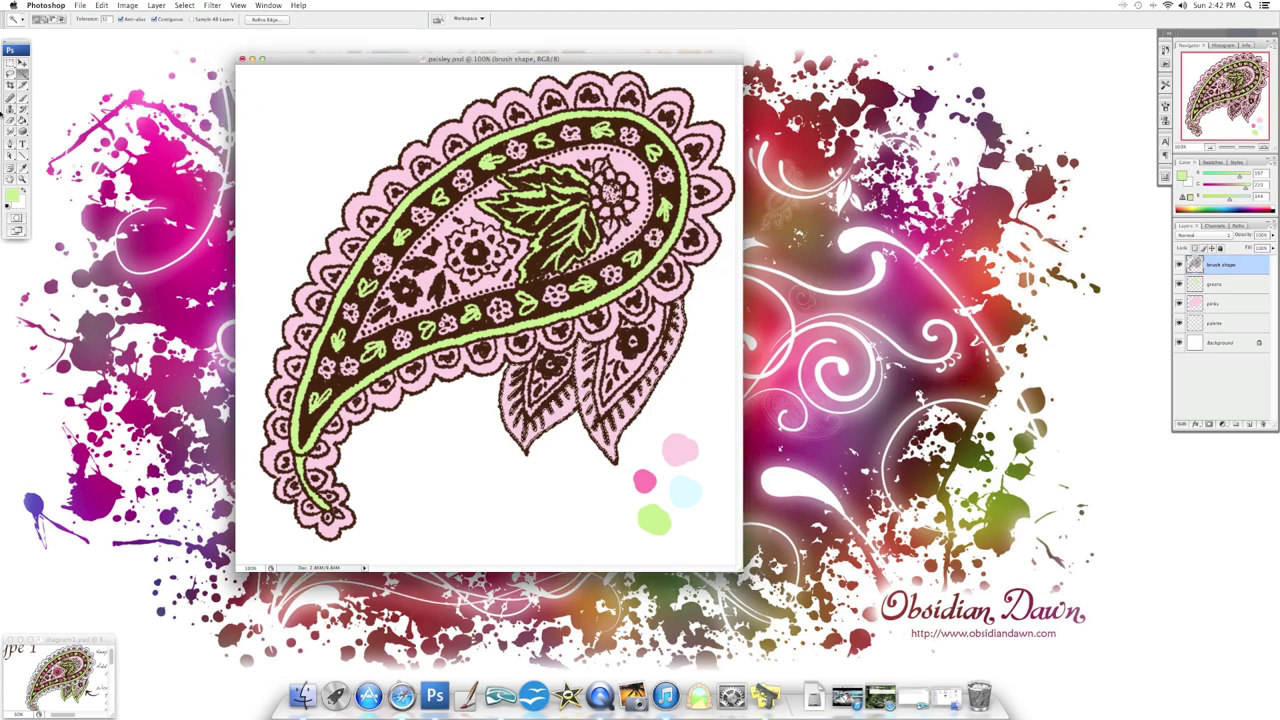
{"action": "key", "text": "alt+["}
{"action": "key", "text": "alt+BackSpace"}
{"action": "key", "text": "super+d"}
{"action": "key", "text": "b"}
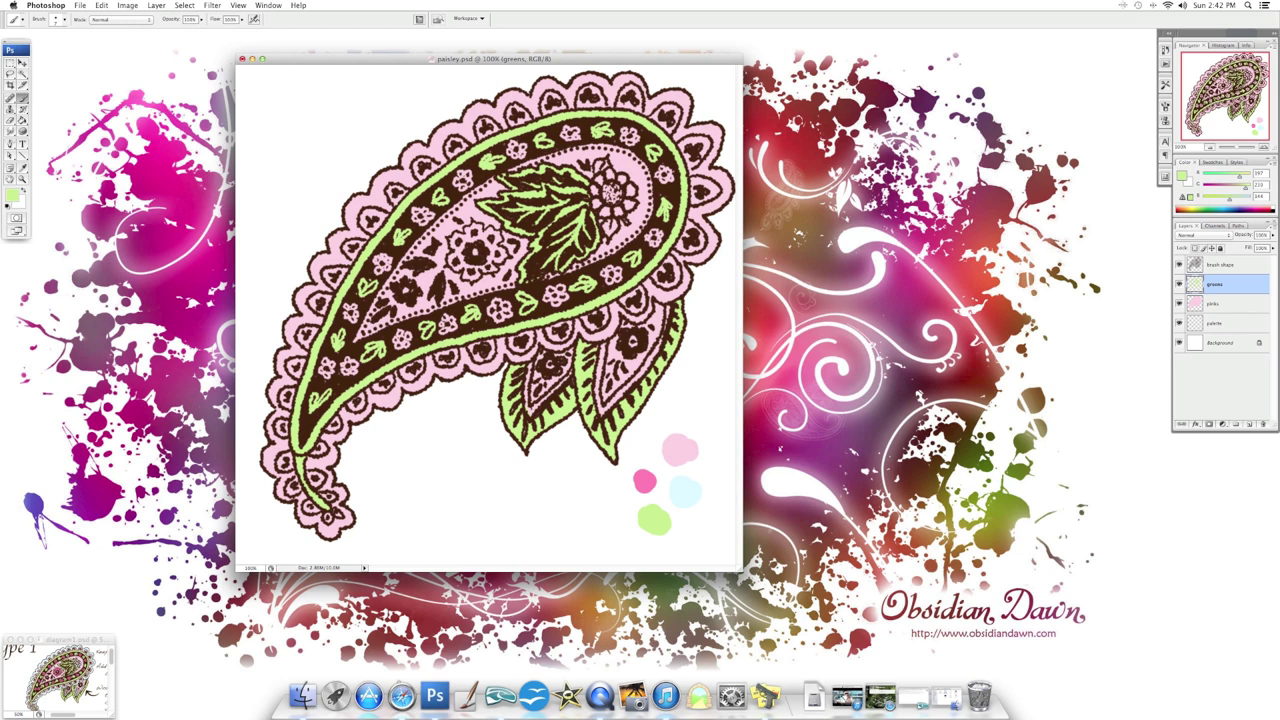
Create a new layer above greens named "blues" and sample the light blue from the palette
{"action": "left_click", "coordinate": [1249, 424]}
{"action": "double_click", "coordinate": [1222, 284], "text": "alt"}
{"action": "type", "text": "blues"}
{"action": "key", "text": "Return"}
{"action": "key", "text": "i"}
{"action": "left_click", "coordinate": [685, 491]}
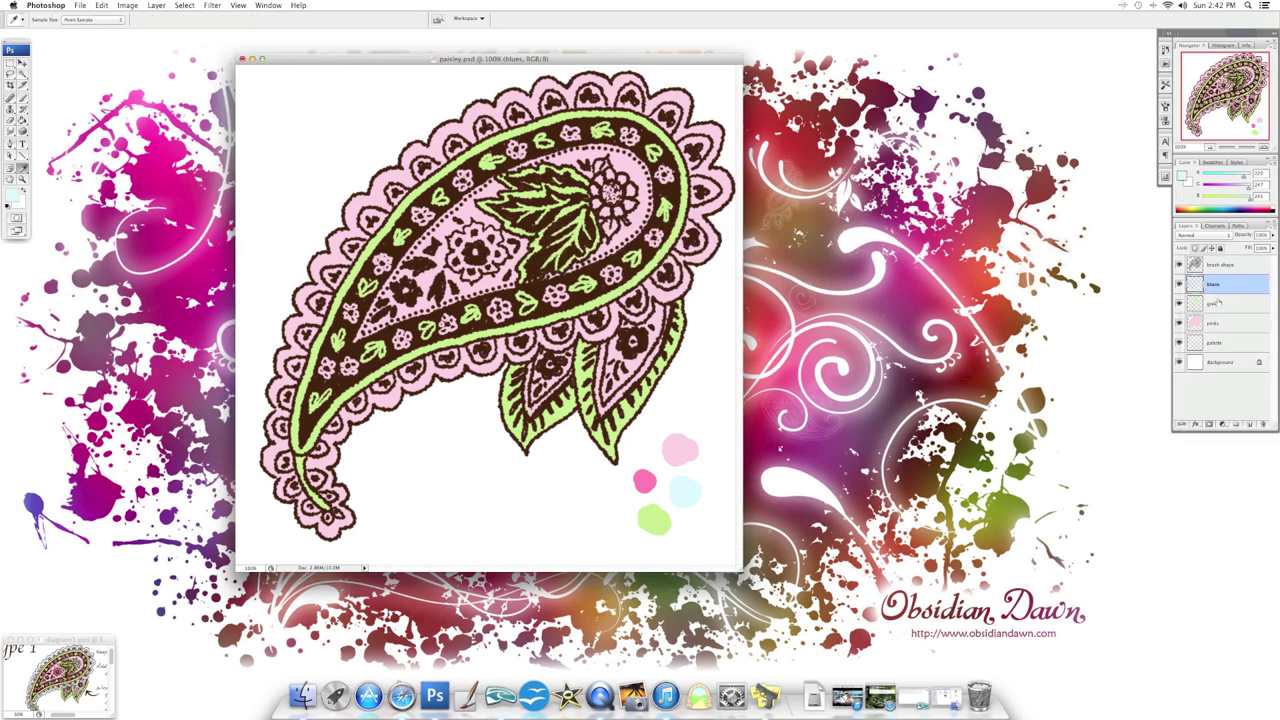
Select the scalloped area along the paisley's outer edge on the brush shape layer and expand the selection
{"action": "key", "text": "b"}
{"action": "left_click", "coordinate": [56, 19]}
{"action": "left_click", "coordinate": [56, 19]}
{"action": "left_click", "coordinate": [22, 74]}
{"action": "left_click", "coordinate": [410, 158]}
{"action": "key", "text": "alt+]"}
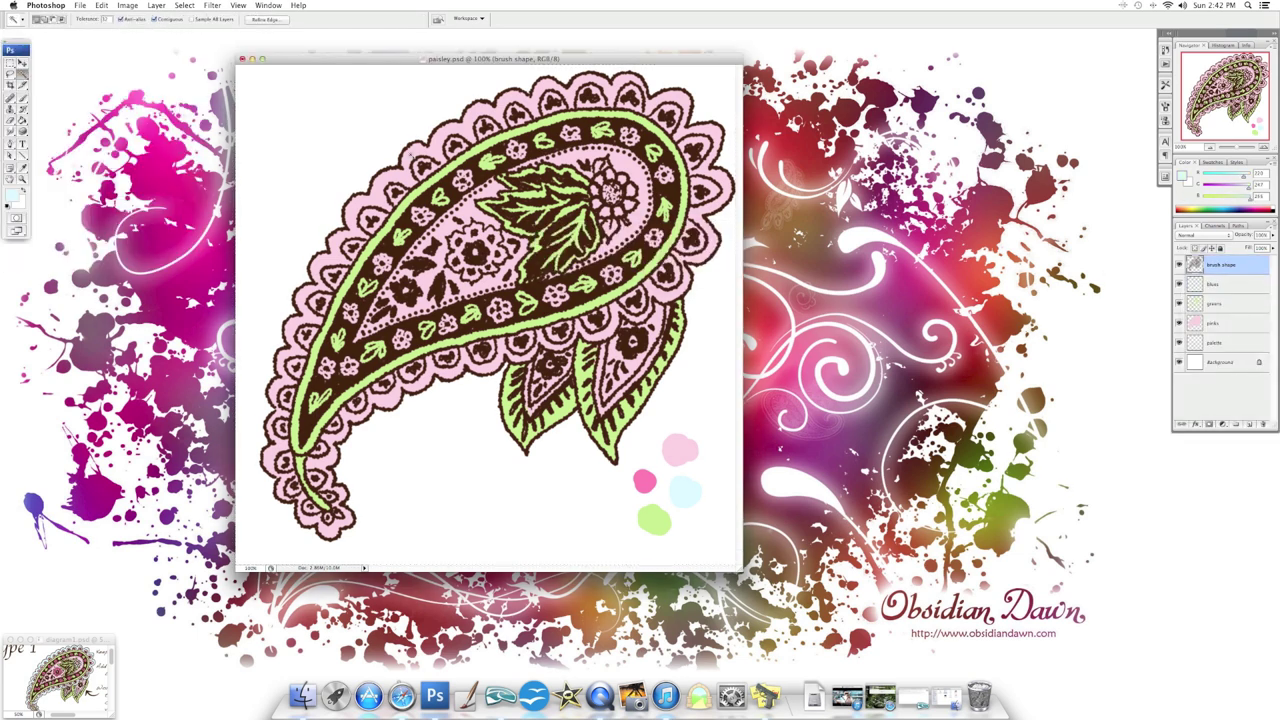
{"action": "left_click", "coordinate": [410, 155]}
{"action": "left_click", "coordinate": [184, 5]}
{"action": "left_click", "coordinate": [298, 141]}
{"action": "key", "text": "Return"}
Fill the scalloped edge selection with light blue on the blues layer and deselect it
{"action": "key", "text": "alt+["}
{"action": "key", "text": "alt+BackSpace"}
{"action": "key", "text": "super+d"}
Choose a small hard round brush tip for detail painting
{"action": "key", "text": "b"}
{"action": "left_click", "coordinate": [62, 21]}
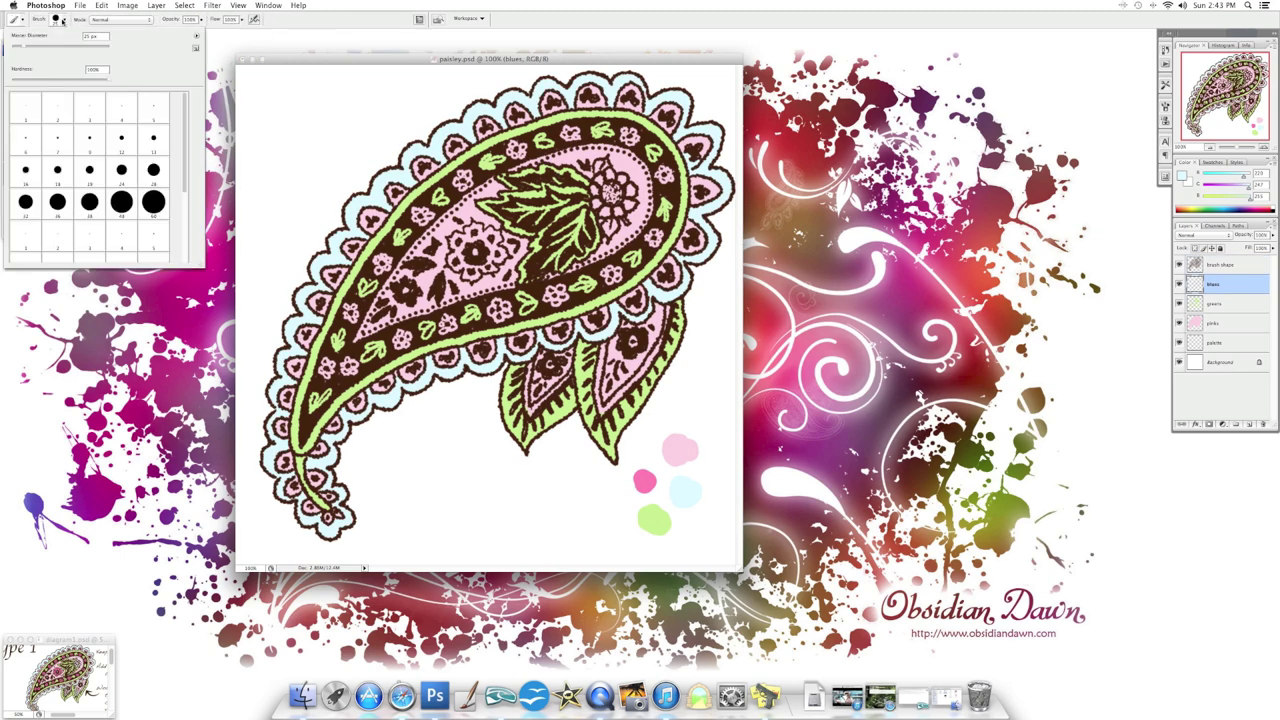
{"action": "left_click", "coordinate": [62, 21]}
{"action": "left_click", "coordinate": [62, 21]}
{"action": "double_click", "coordinate": [25, 138]}
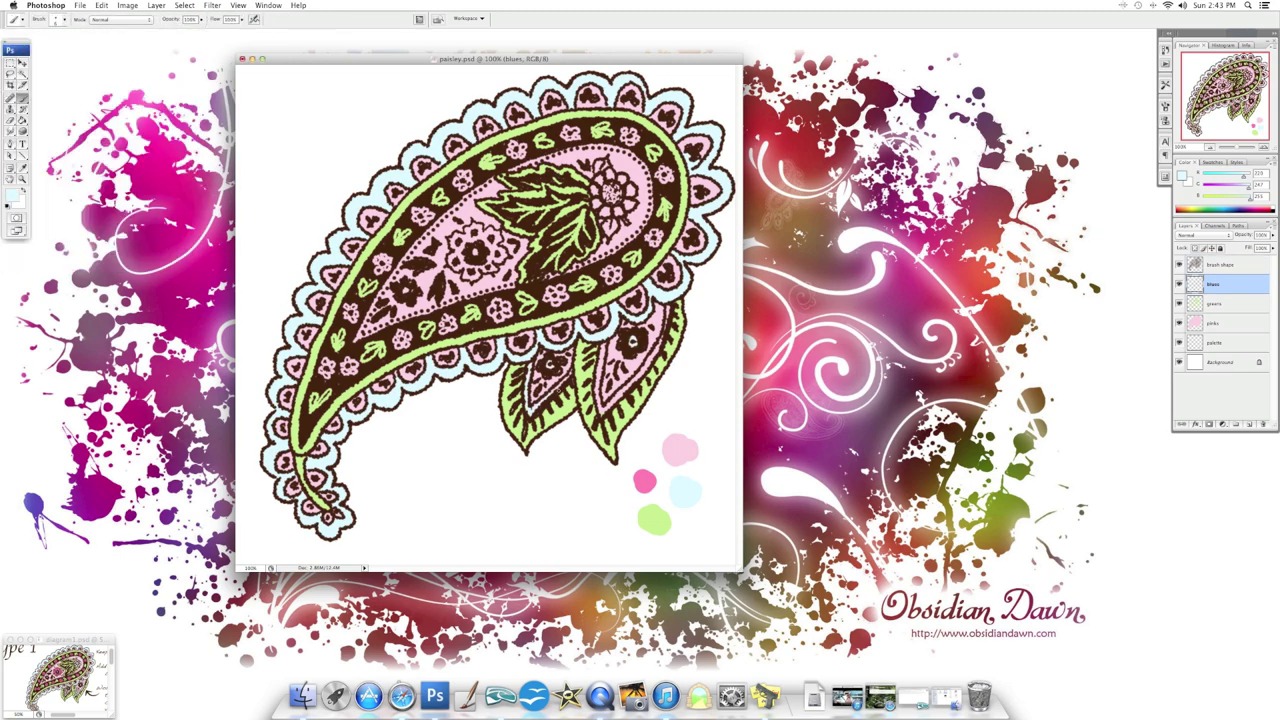
Sample the dark pink from the palette and create a new layer above blues for painting with the Brush tool
{"action": "left_click", "coordinate": [19, 171]}
{"action": "left_click", "coordinate": [645, 481]}
{"action": "key", "text": "super+shift+alt+n"}
{"action": "left_click", "coordinate": [22, 98]}
Enlarge the brush and paint dark pink over the small flowers in the lower-left part of the paisley's dark border
{"action": "key", "text": "]"}
{"action": "key", "text": "]"}
{"action": "key", "text": "]"}
{"action": "key", "text": "]"}
{"action": "key", "text": "]"}
{"action": "key", "text": "]"}
{"action": "key", "text": "]"}
{"action": "left_click", "coordinate": [402, 339]}
{"action": "left_click_drag", "start_coordinate": [350, 366], "coordinate": [326, 368]}
{"action": "left_click_drag", "start_coordinate": [350, 312], "coordinate": [382, 264]}
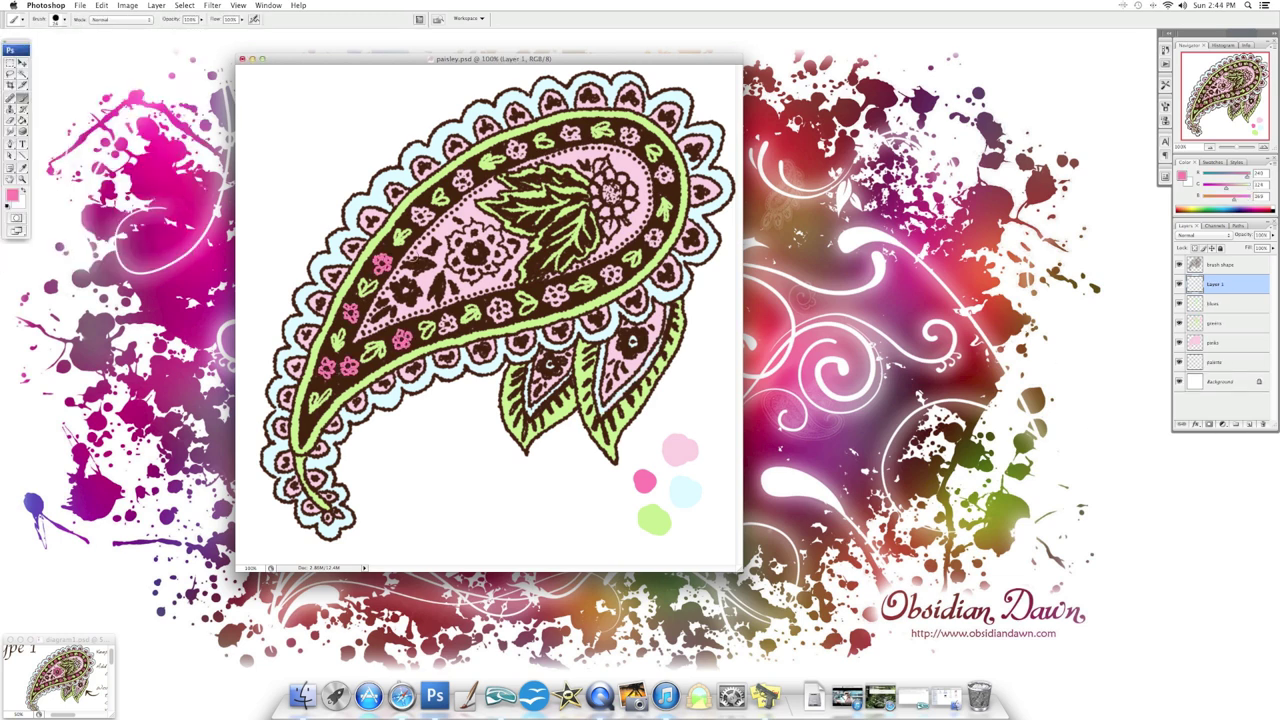
Paint the large inner flower's petals and the remaining small flowers around the dark border dark pink
{"action": "left_click_drag", "start_coordinate": [417, 219], "coordinate": [429, 210]}
{"action": "mouse_move", "coordinate": [460, 238]}
{"action": "left_mouse_down"}
{"action": "mouse_move", "coordinate": [455, 254]}
{"action": "mouse_move", "coordinate": [488, 270]}
{"action": "mouse_move", "coordinate": [488, 233]}
{"action": "mouse_move", "coordinate": [466, 232]}
{"action": "left_mouse_up"}
{"action": "left_click", "coordinate": [462, 175]}
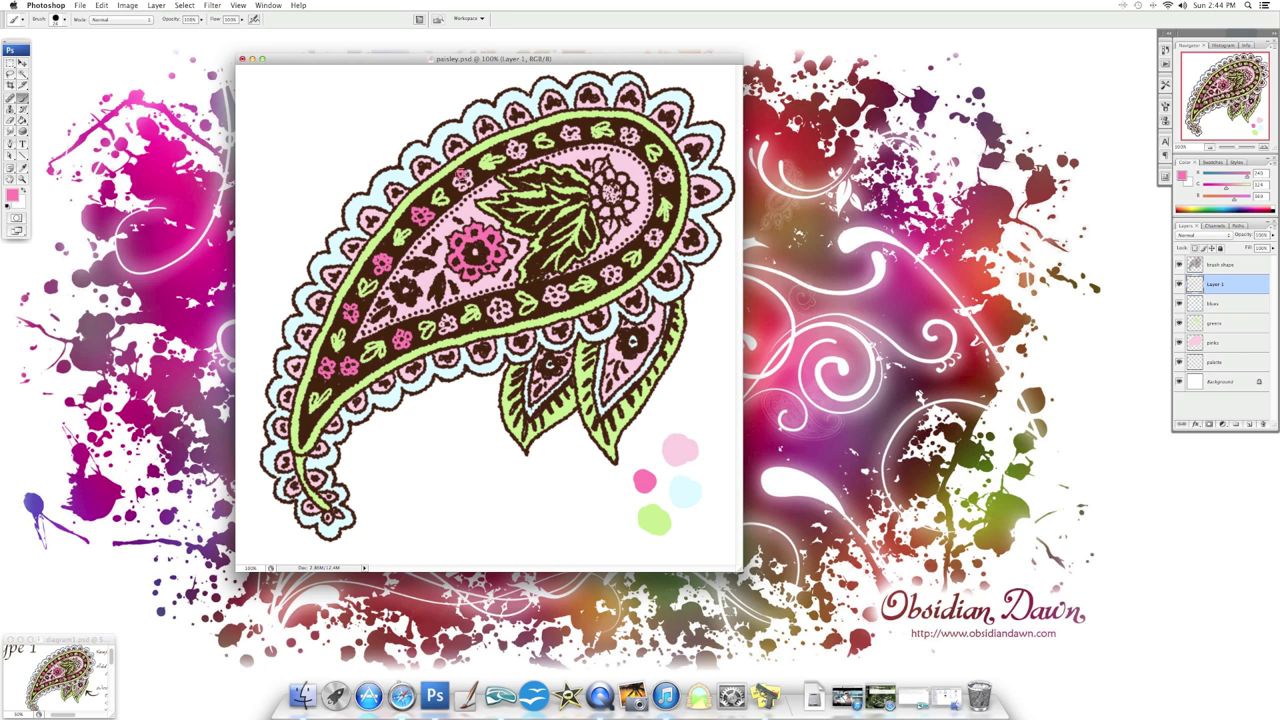
{"action": "left_click", "coordinate": [517, 150]}
{"action": "left_click", "coordinate": [571, 133]}
{"action": "left_click", "coordinate": [630, 136]}
{"action": "left_click", "coordinate": [665, 174]}
{"action": "left_click", "coordinate": [654, 238]}
{"action": "left_click", "coordinate": [611, 270]}
{"action": "left_click", "coordinate": [553, 295]}
{"action": "left_click", "coordinate": [500, 312]}
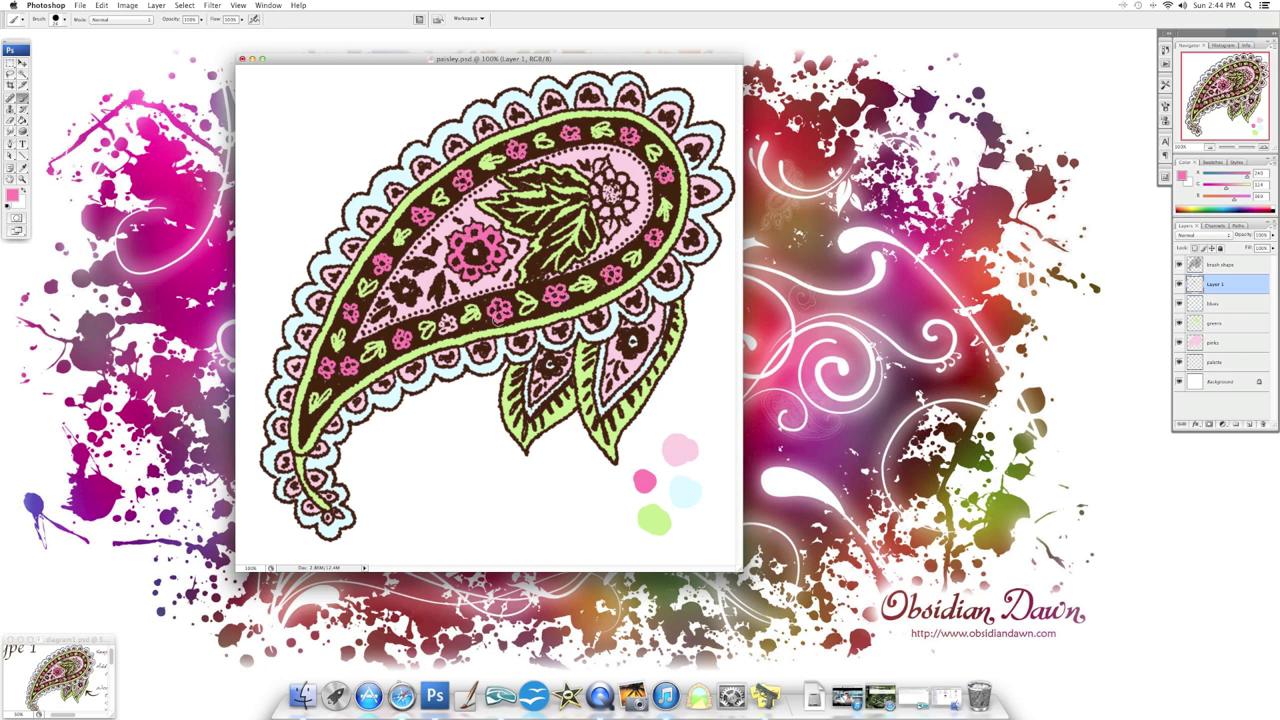
{"action": "left_click", "coordinate": [448, 324]}
Using a small brush and the palette's light blue, paint the petals of the inner upper-right flower on the blues layer
{"action": "left_click", "coordinate": [62, 19]}
{"action": "double_click", "coordinate": [23, 135]}
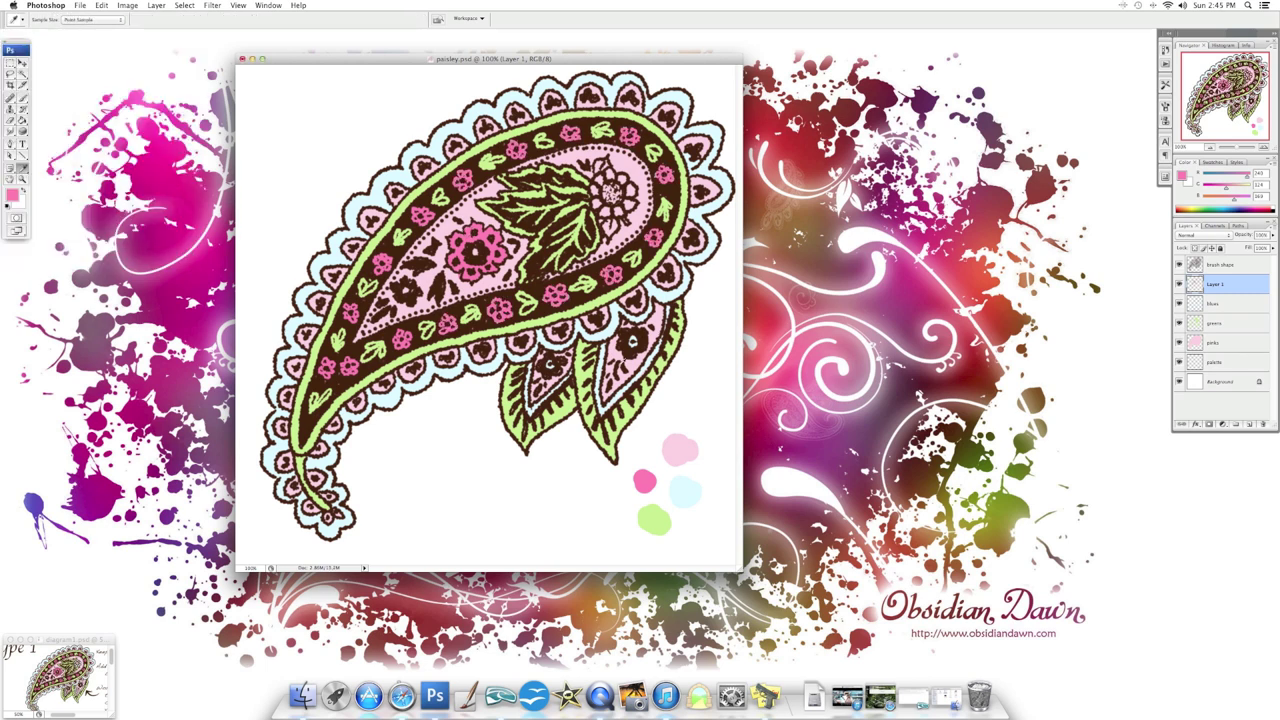
{"action": "left_click", "coordinate": [686, 491], "text": "alt"}
{"action": "key", "text": "alt+["}
{"action": "mouse_move", "coordinate": [599, 181]}
{"action": "left_mouse_down"}
{"action": "mouse_move", "coordinate": [598, 206]}
{"action": "mouse_move", "coordinate": [631, 191]}
{"action": "left_mouse_up"}
Brush light green over the small leaves around the light blue flower on the greens layer, and resample the light blue
{"action": "left_click", "coordinate": [654, 518], "text": "alt"}
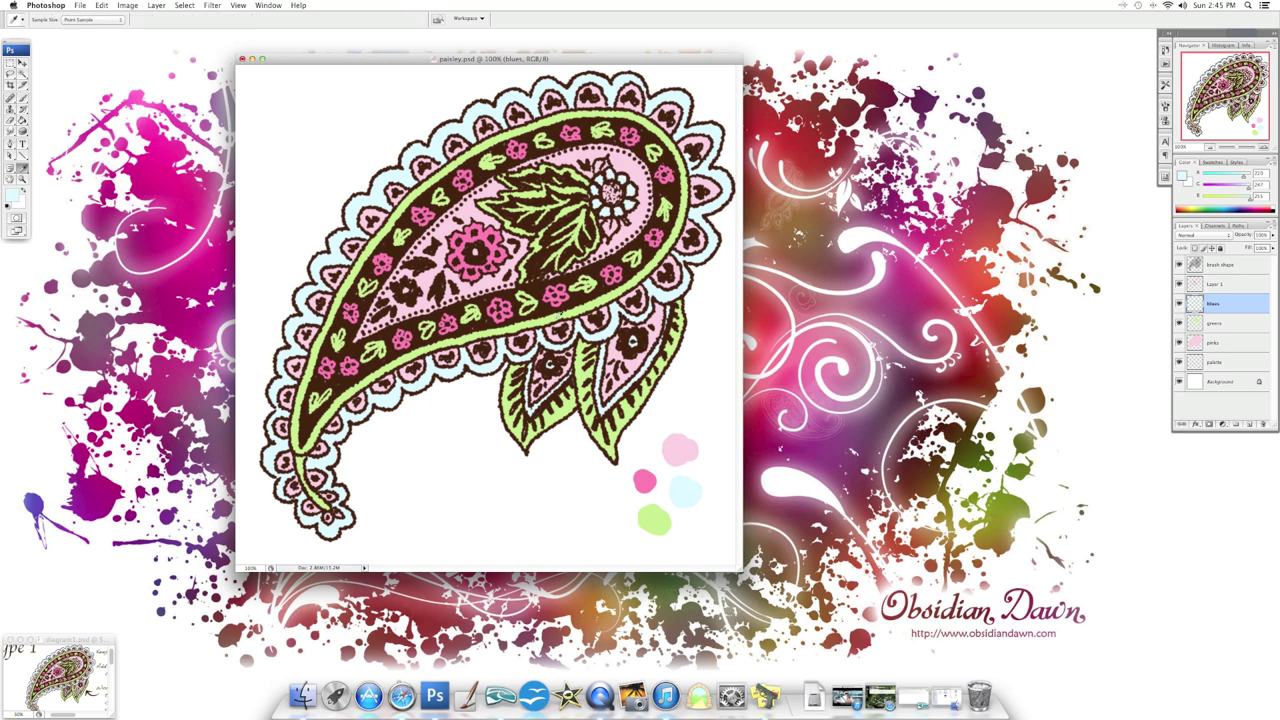
{"action": "key", "text": "alt+bracketleft"}
{"action": "left_click", "coordinate": [685, 490], "text": "alt"}
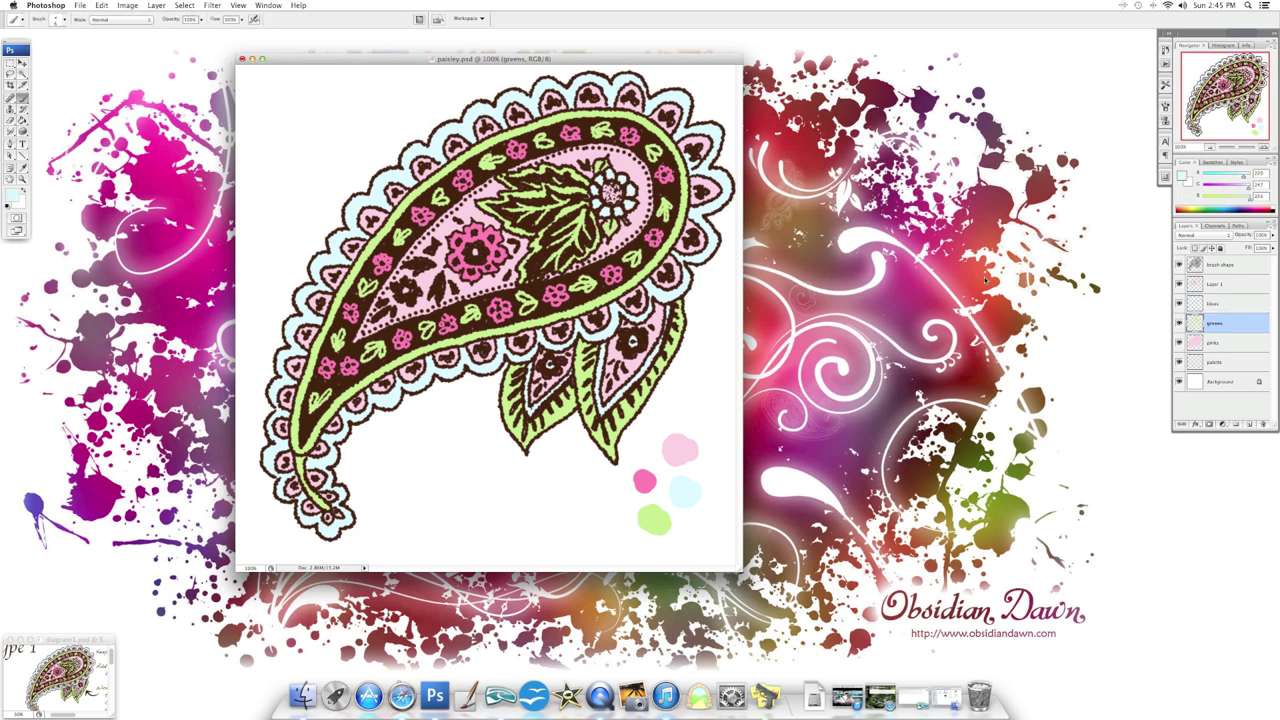
{"action": "key", "text": "alt+bracketright"}
{"action": "right_click", "coordinate": [1272, 357]}
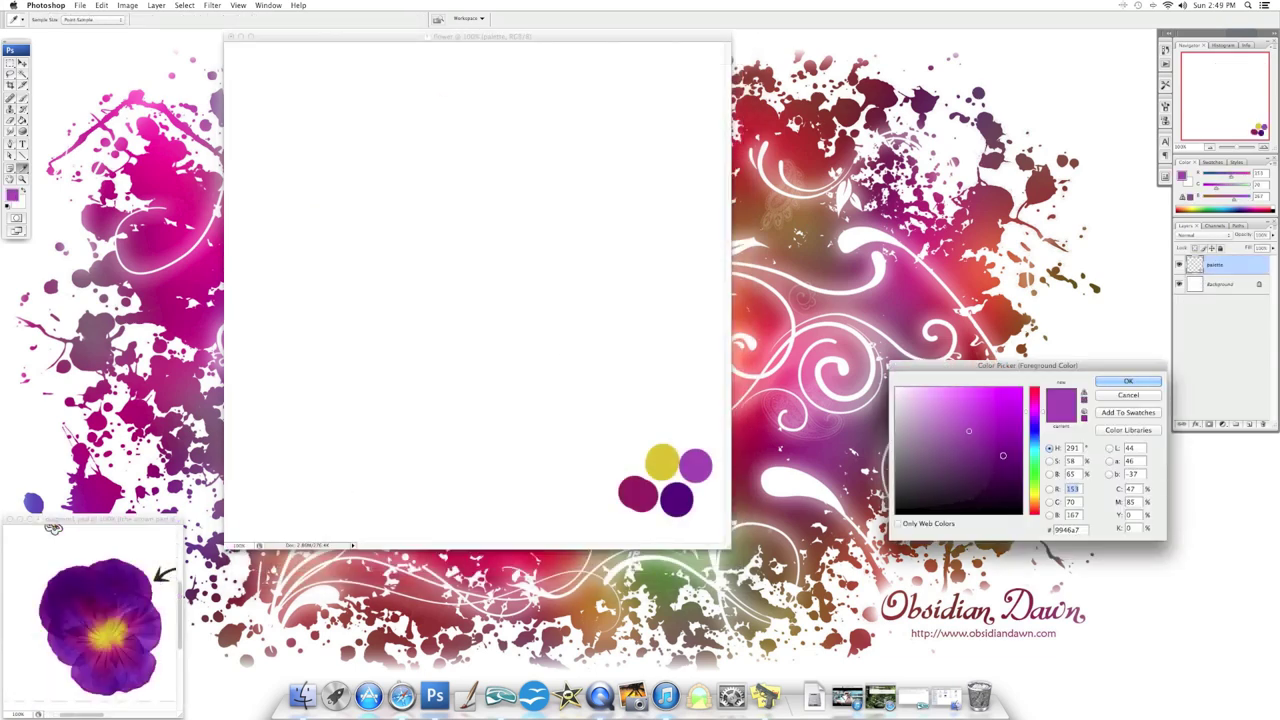
In the flower document, set the foreground colour to black and add a new layer named "outline" above the palette layer
{"action": "left_click_drag", "start_coordinate": [953, 482], "coordinate": [906, 515]}
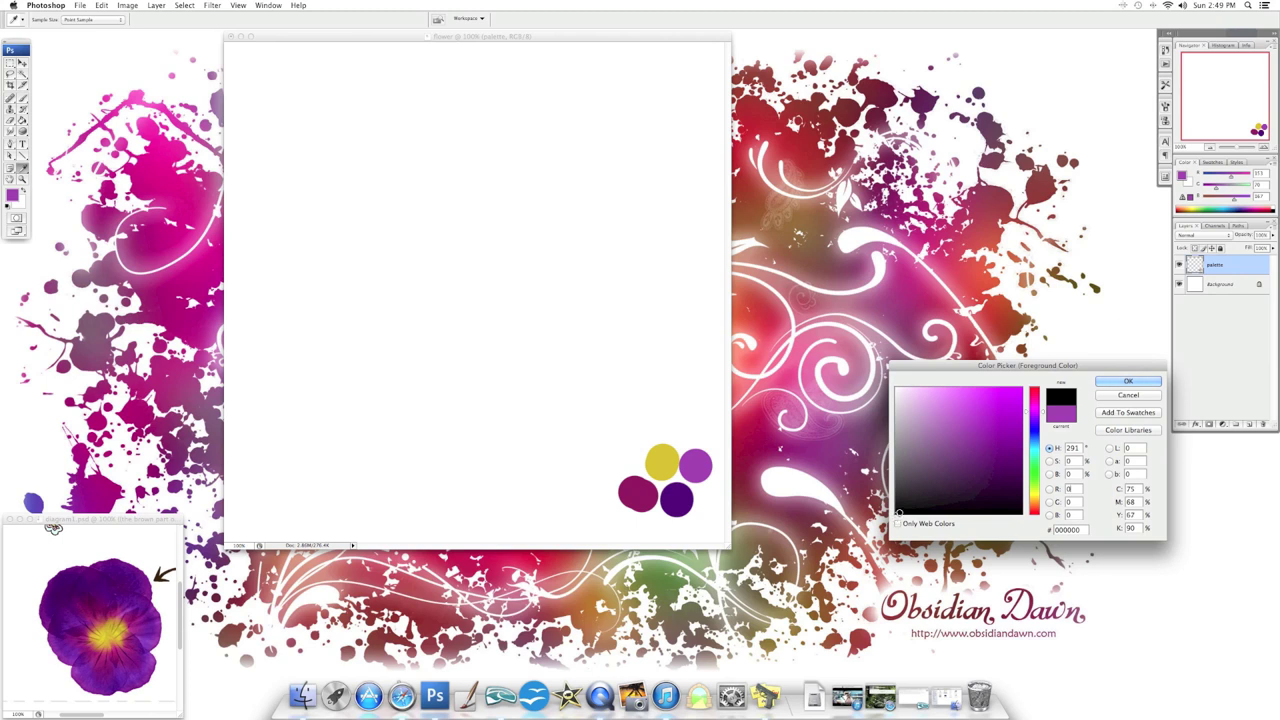
{"action": "left_click", "coordinate": [1136, 383]}
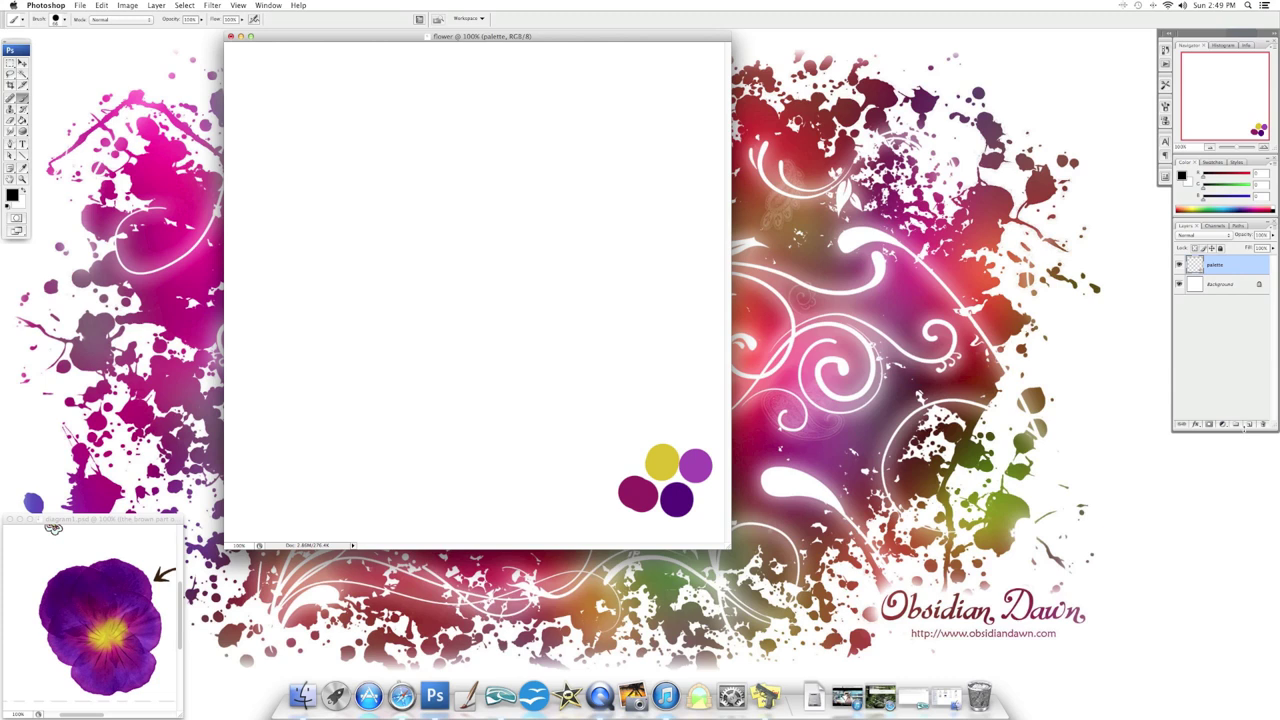
{"action": "left_click", "coordinate": [1249, 425]}
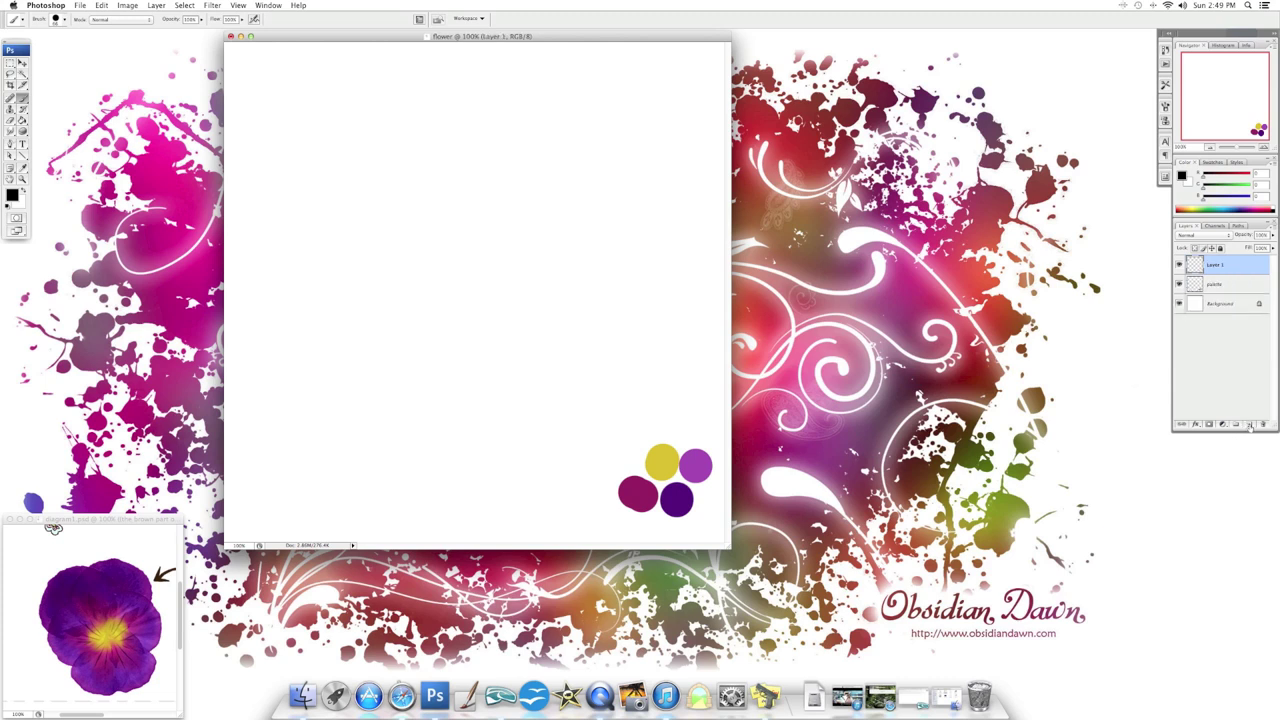
{"action": "right_click", "coordinate": [1234, 266]}
{"action": "left_click", "coordinate": [1230, 274]}
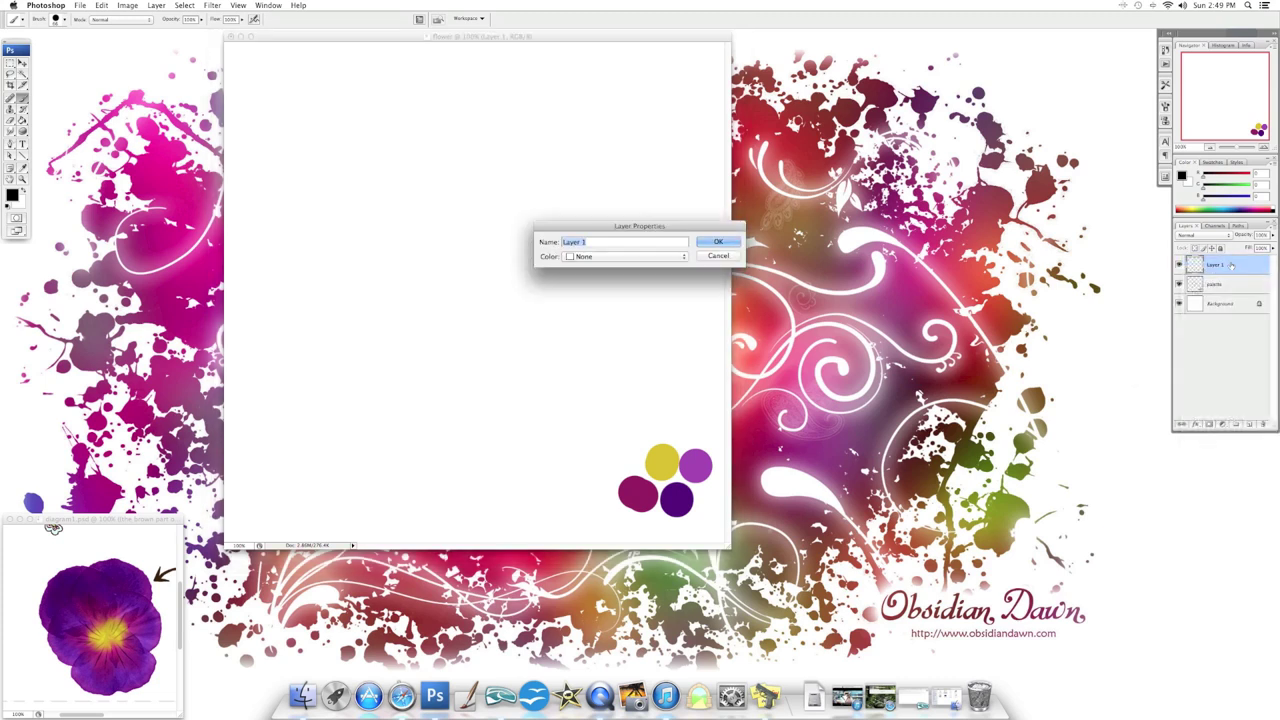
{"action": "type", "text": "outline"}
{"action": "key", "text": "Return"}
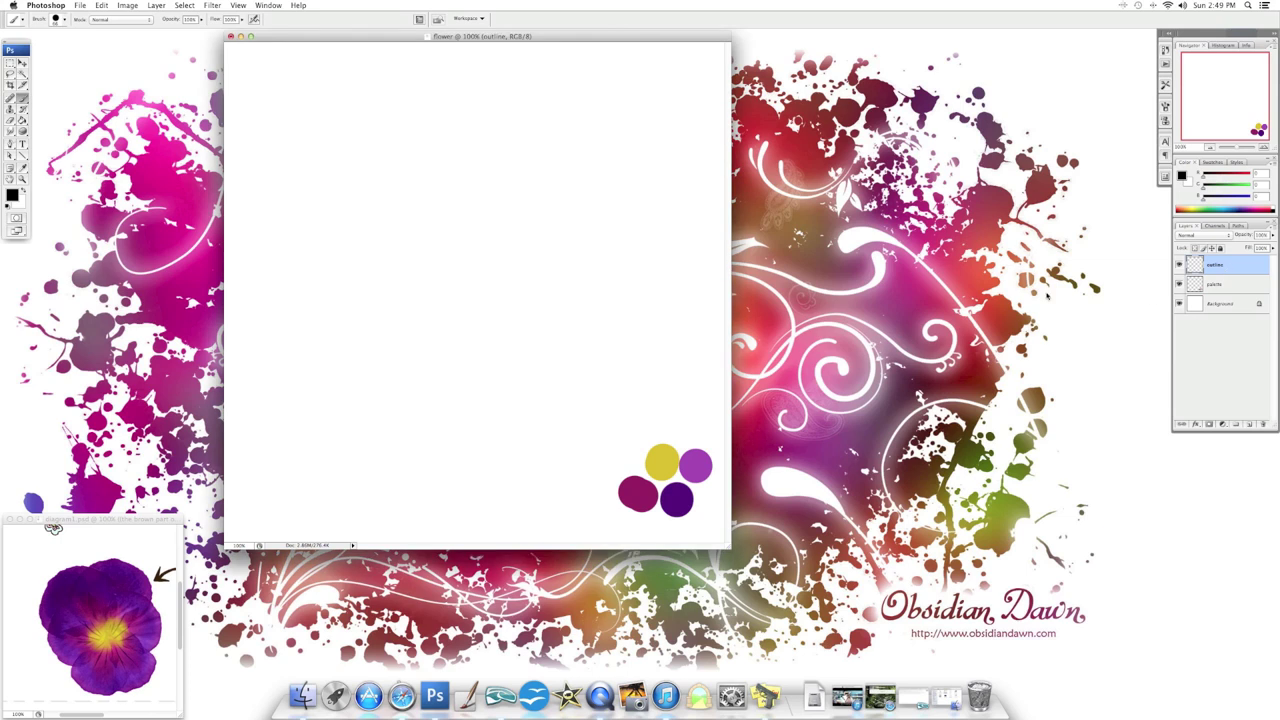
Replace the current brushes with the SS-pressed-flowers-garden brush set
{"action": "left_click", "coordinate": [63, 20]}
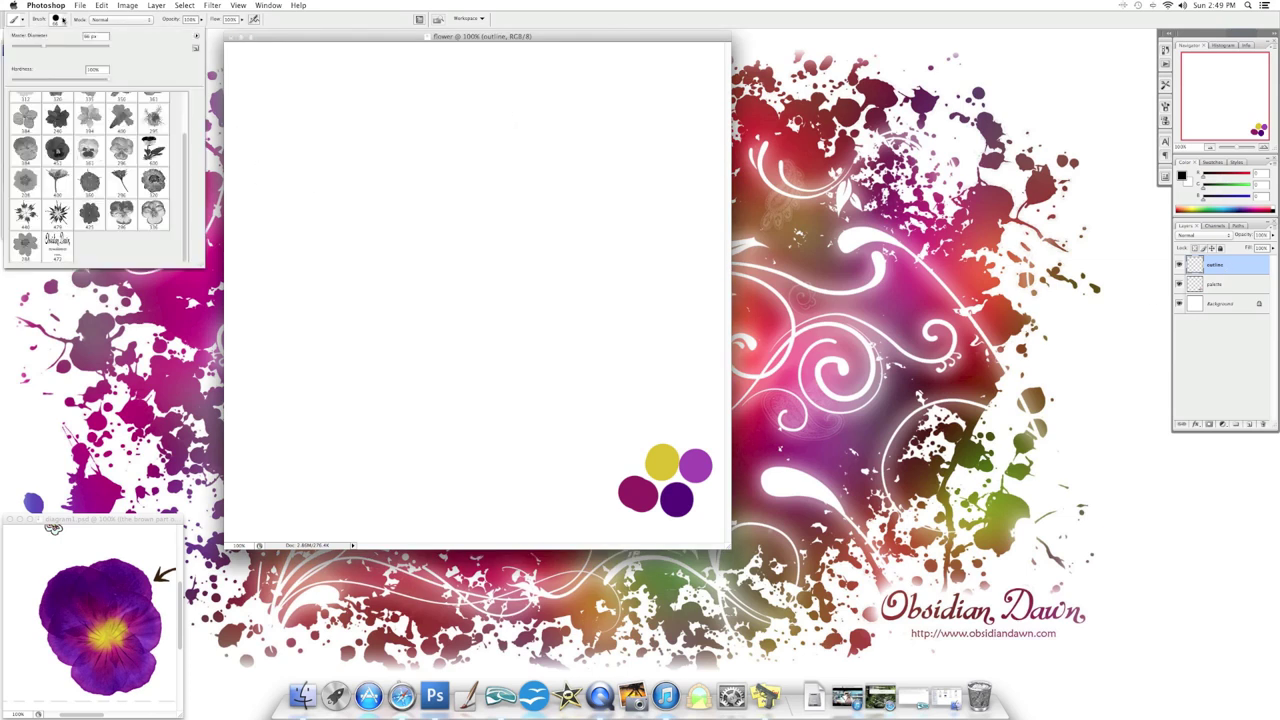
{"action": "left_click", "coordinate": [195, 37]}
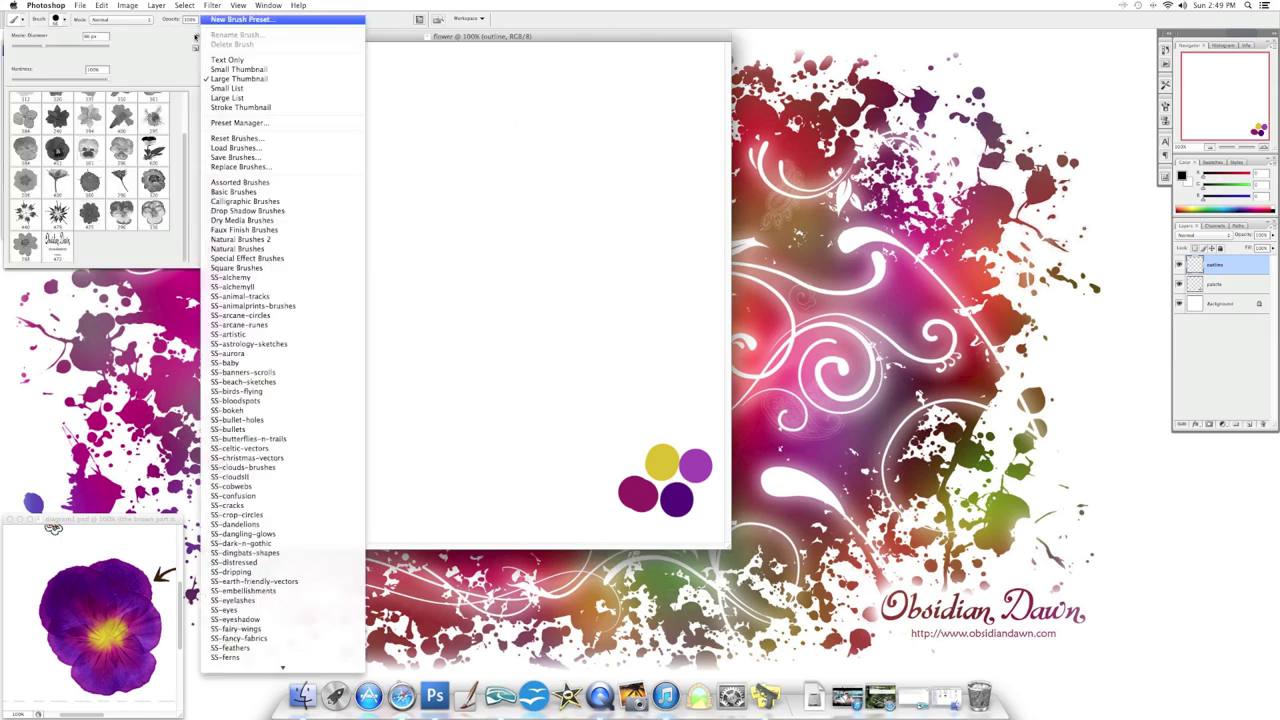
{"action": "scroll", "coordinate": [288, 502], "scroll_direction": "down", "scroll_amount": 1}
{"action": "scroll", "coordinate": [288, 502], "scroll_direction": "down", "scroll_amount": 20}
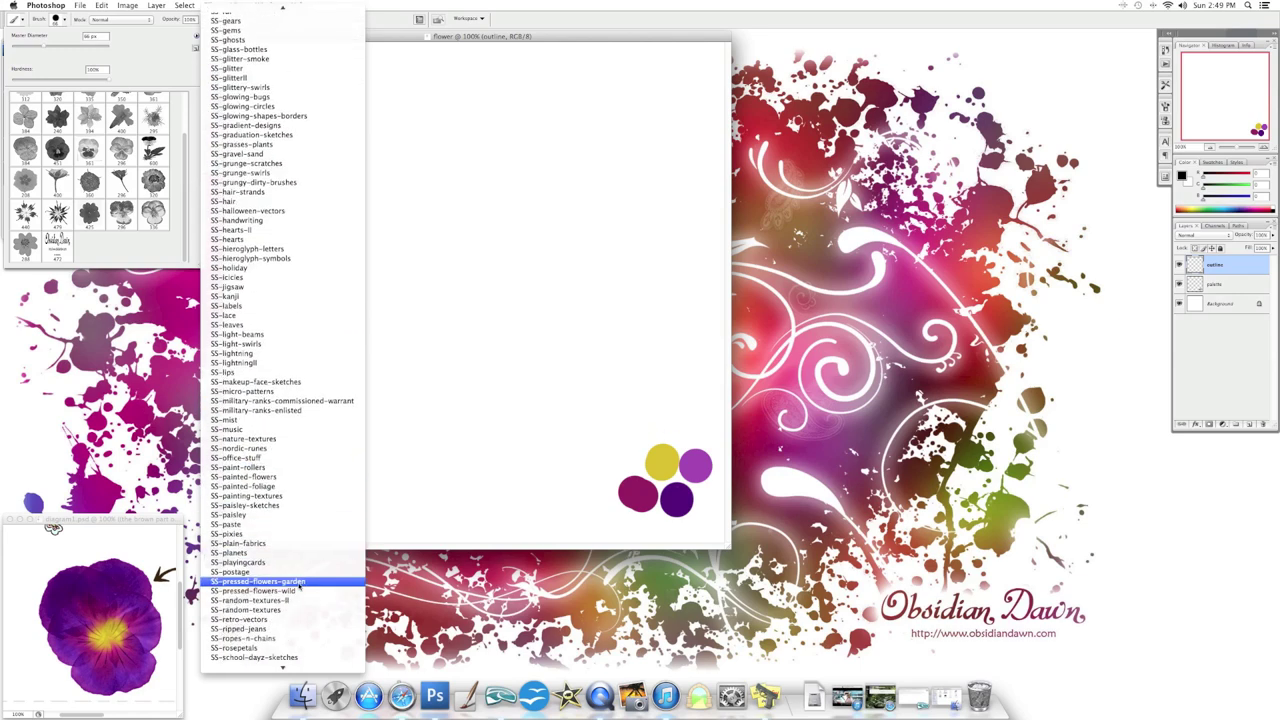
{"action": "left_click", "coordinate": [290, 582]}
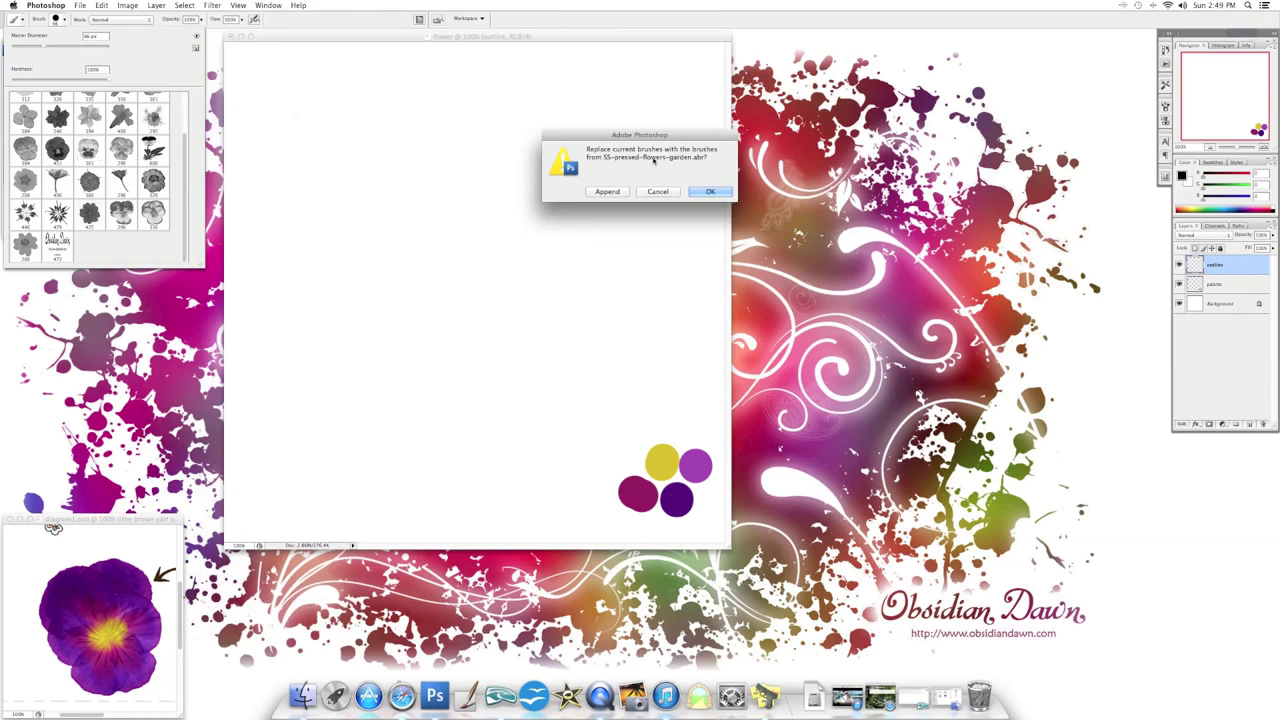
{"action": "left_click", "coordinate": [714, 192]}
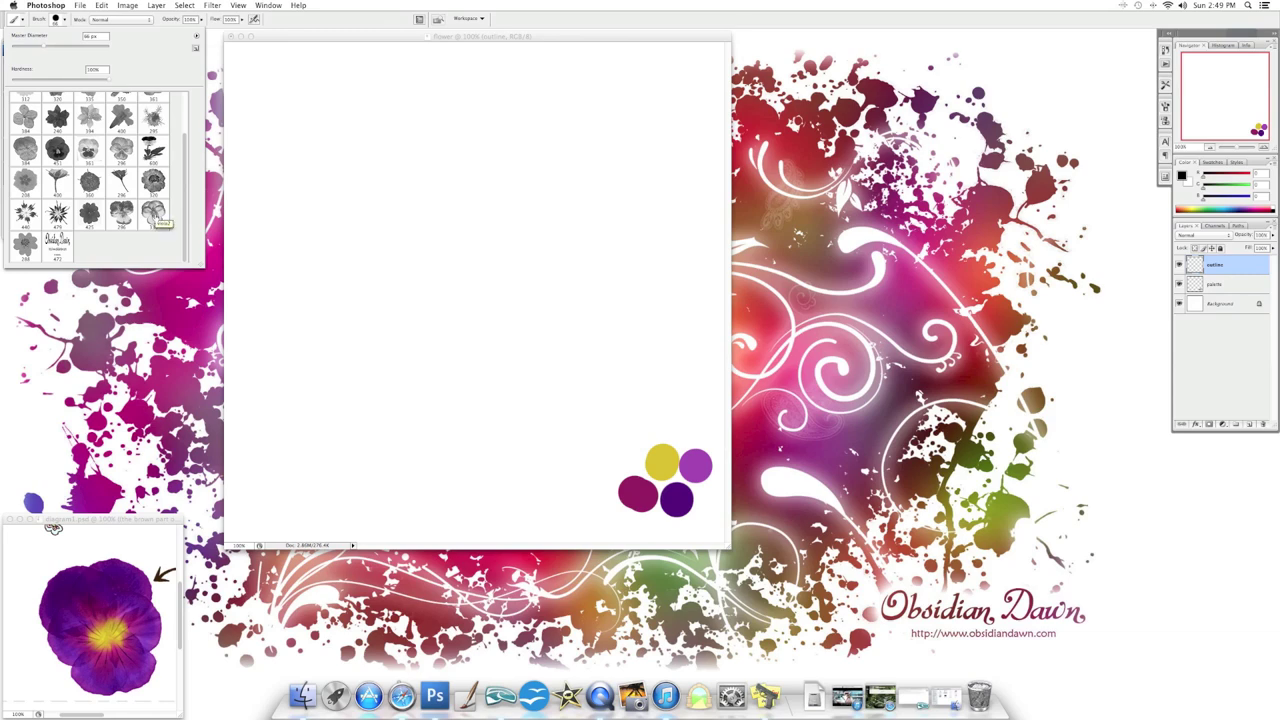
Choose the light pansy brush, adjust its size, and stamp one black pansy near the canvas centre on the outline layer
{"action": "left_click", "coordinate": [154, 215]}
{"action": "left_click_drag", "start_coordinate": [86, 45], "coordinate": [97, 45]}
{"action": "left_click", "coordinate": [62, 20]}
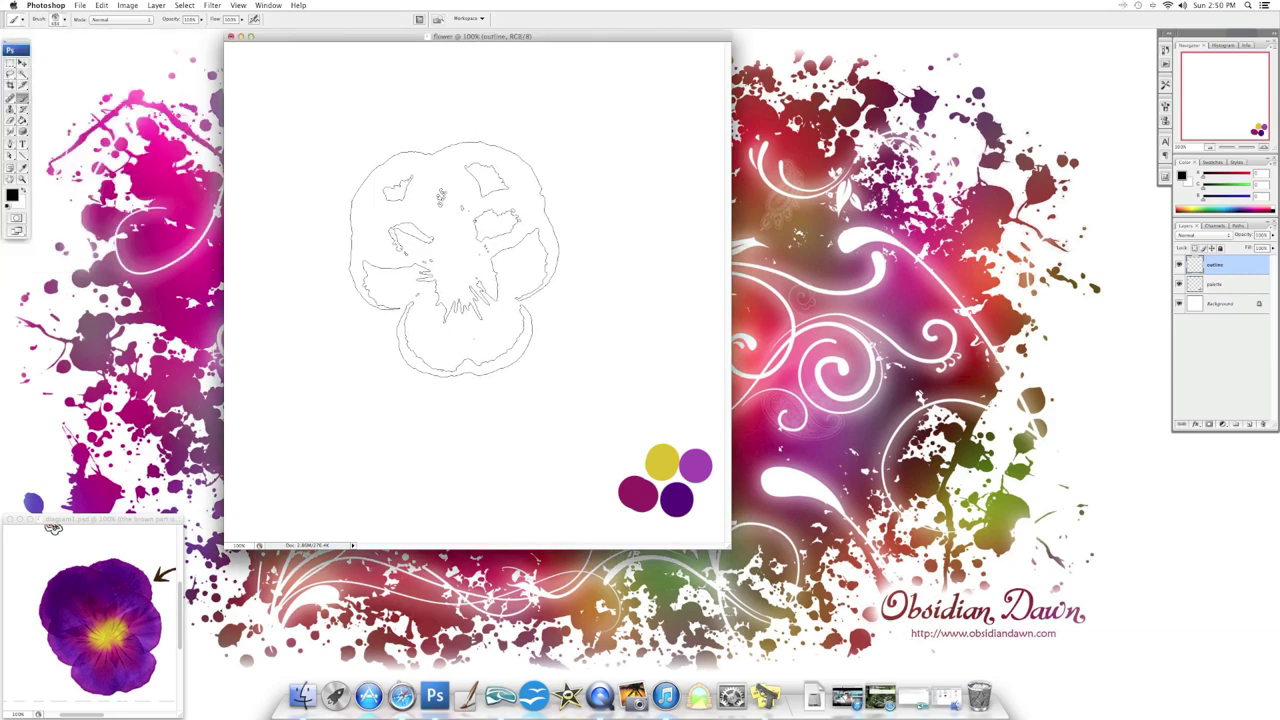
{"action": "left_click", "coordinate": [482, 272]}
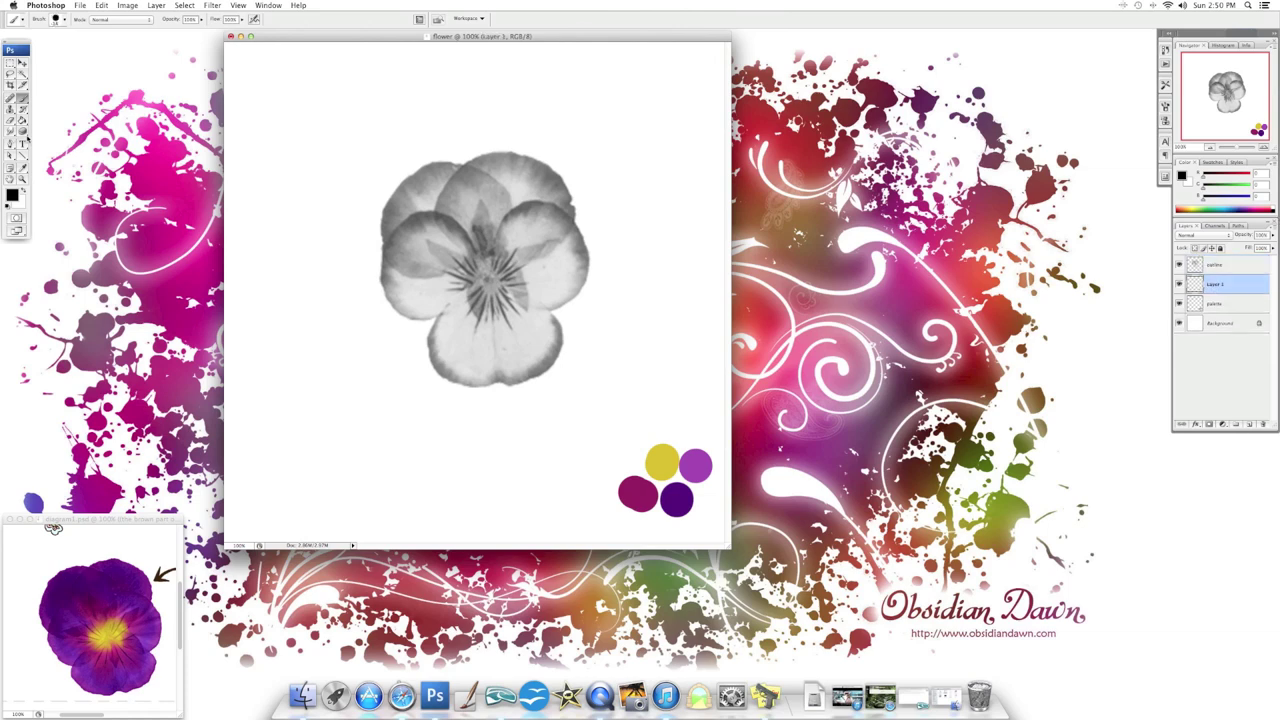
Set the foreground colour to a bright purple
{"action": "left_click", "coordinate": [12, 196]}
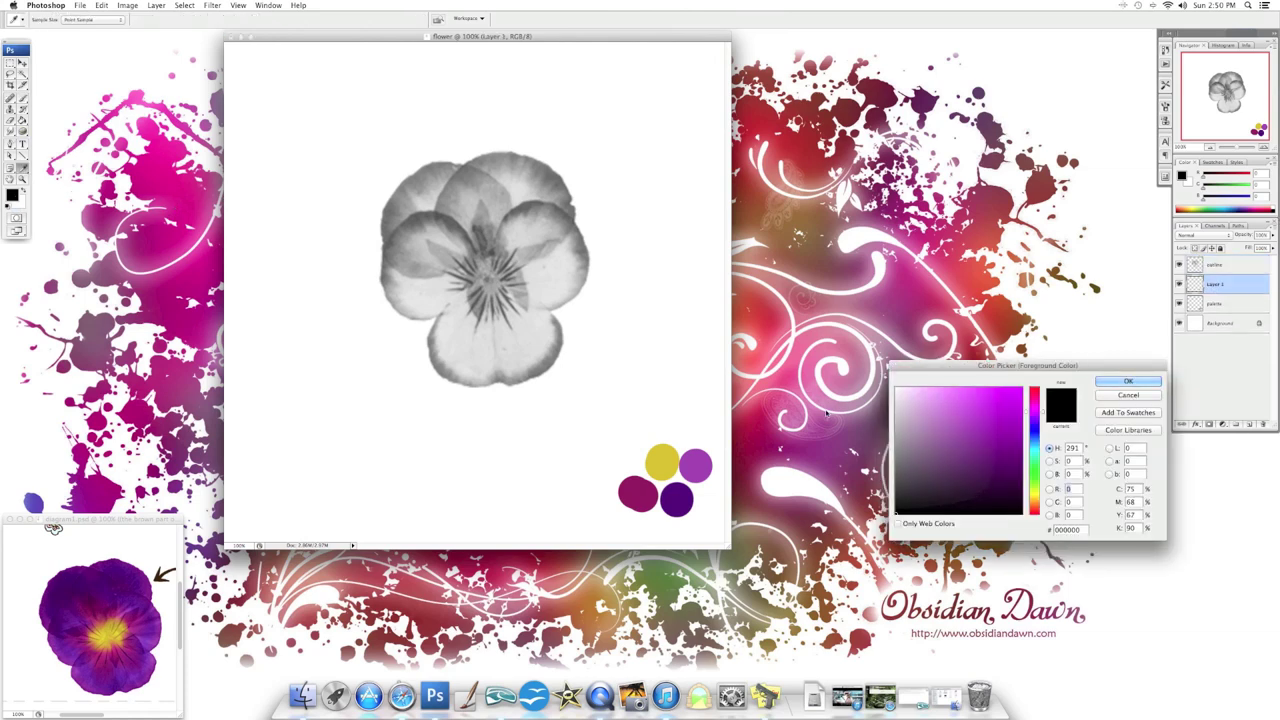
{"action": "left_click", "coordinate": [988, 411]}
{"action": "left_click", "coordinate": [1109, 381]}
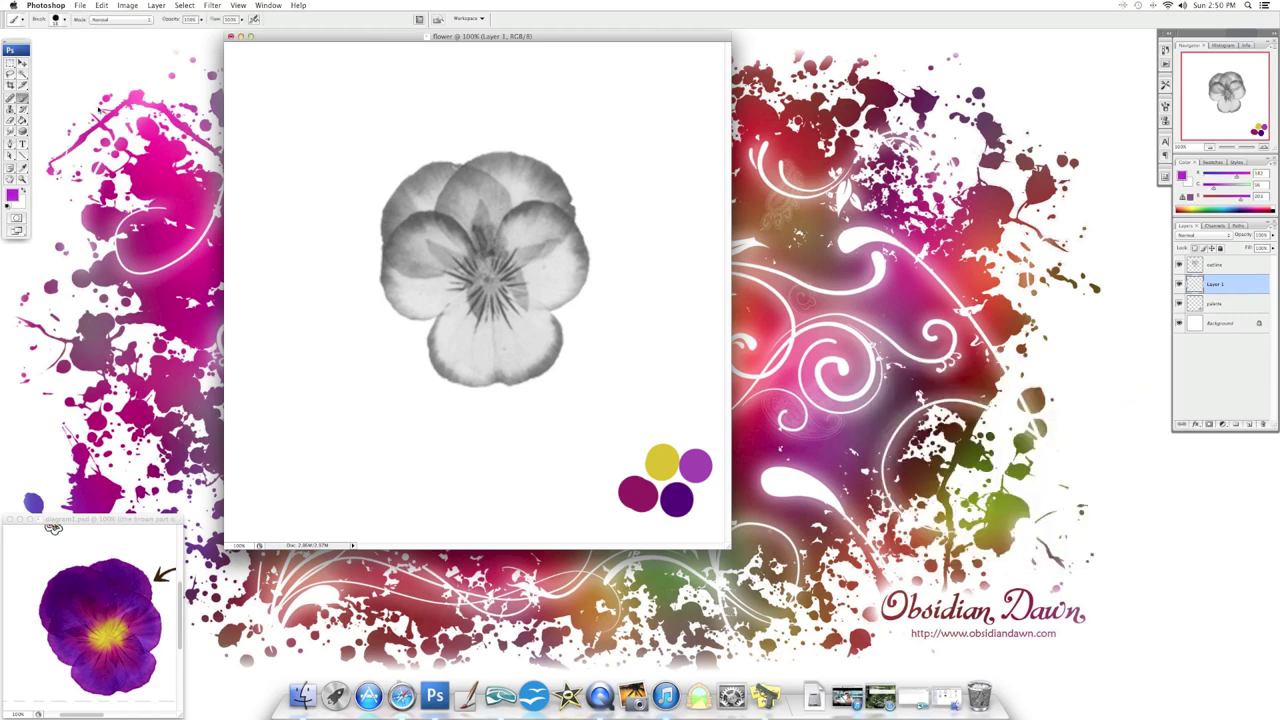
Brush a diagonal purple test stroke behind the pansy on the layer beneath outline, and delete that layer
{"action": "left_click_drag", "start_coordinate": [293, 292], "coordinate": [662, 214]}
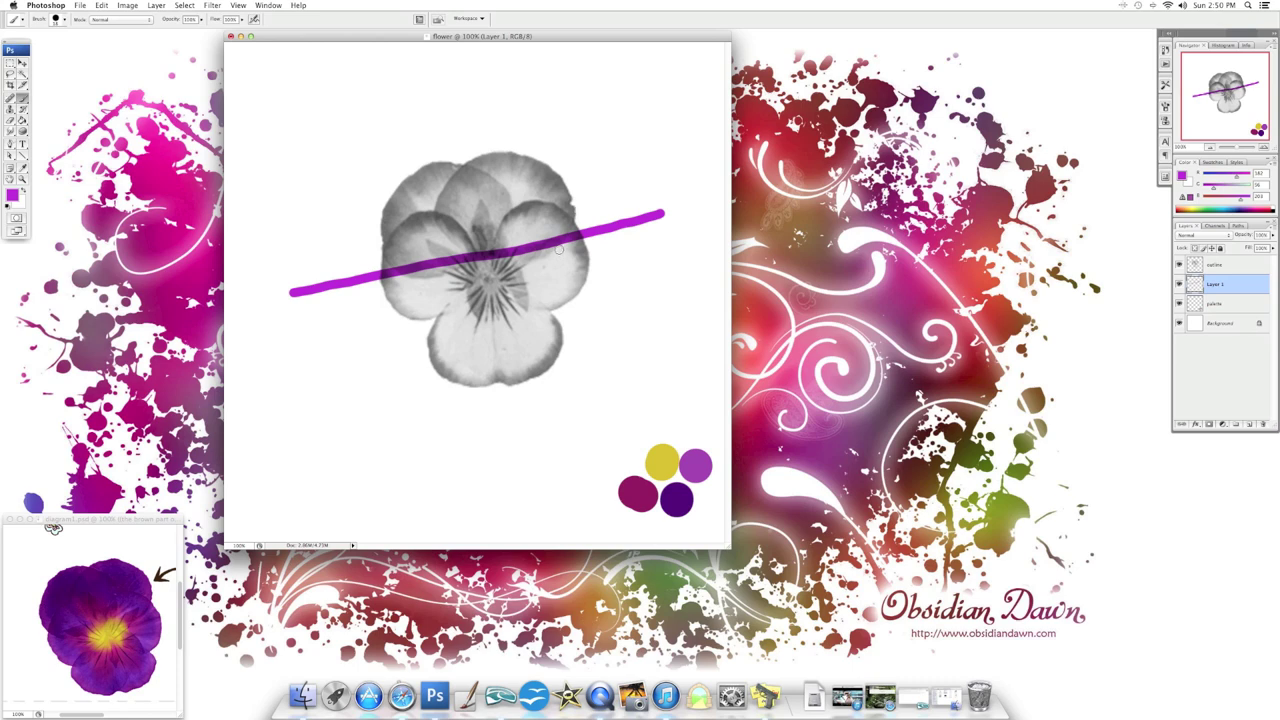
{"action": "right_click", "coordinate": [1223, 284]}
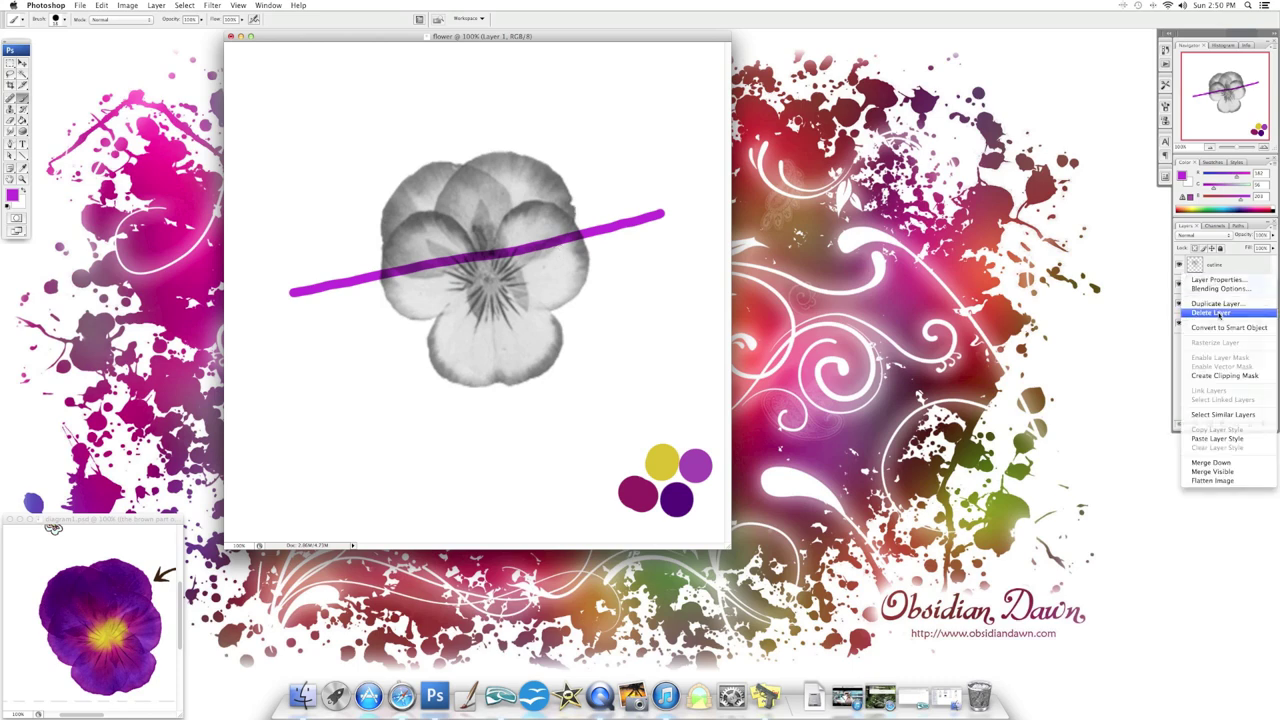
{"action": "left_click", "coordinate": [1219, 315]}
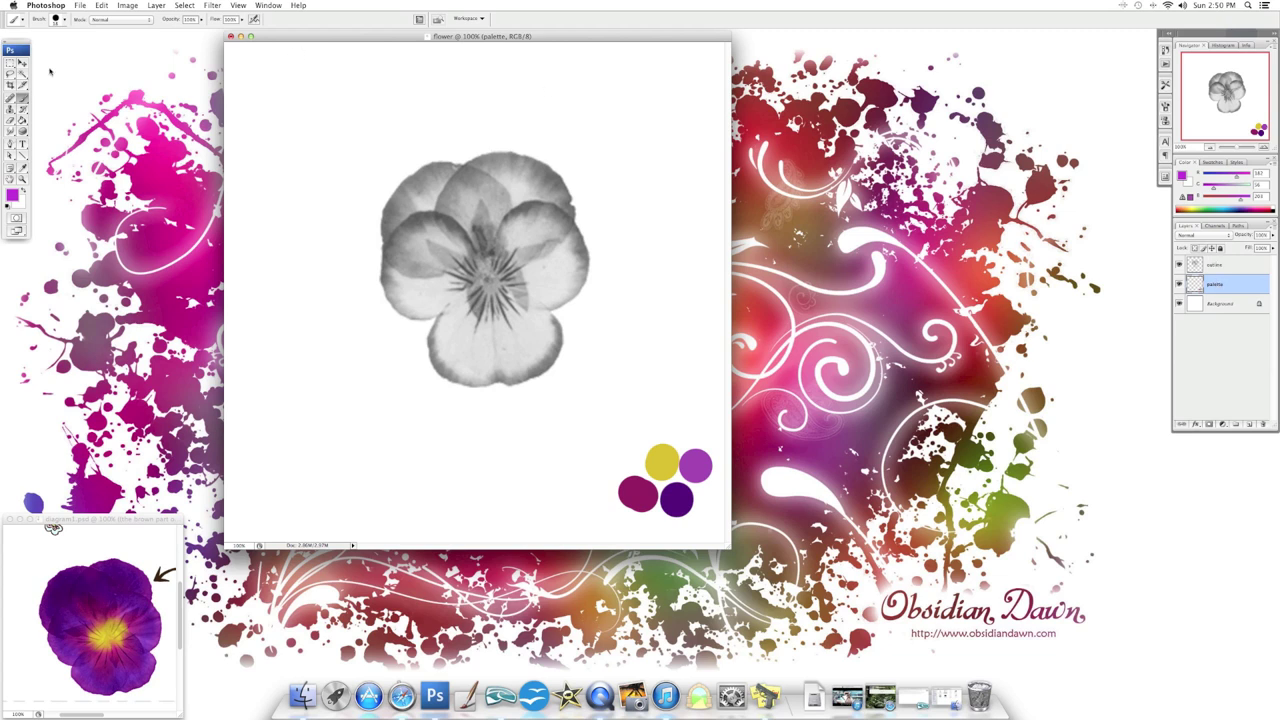
Select the empty area around the pansy on the outline layer with the Magic Wand
{"action": "left_click", "coordinate": [22, 74]}
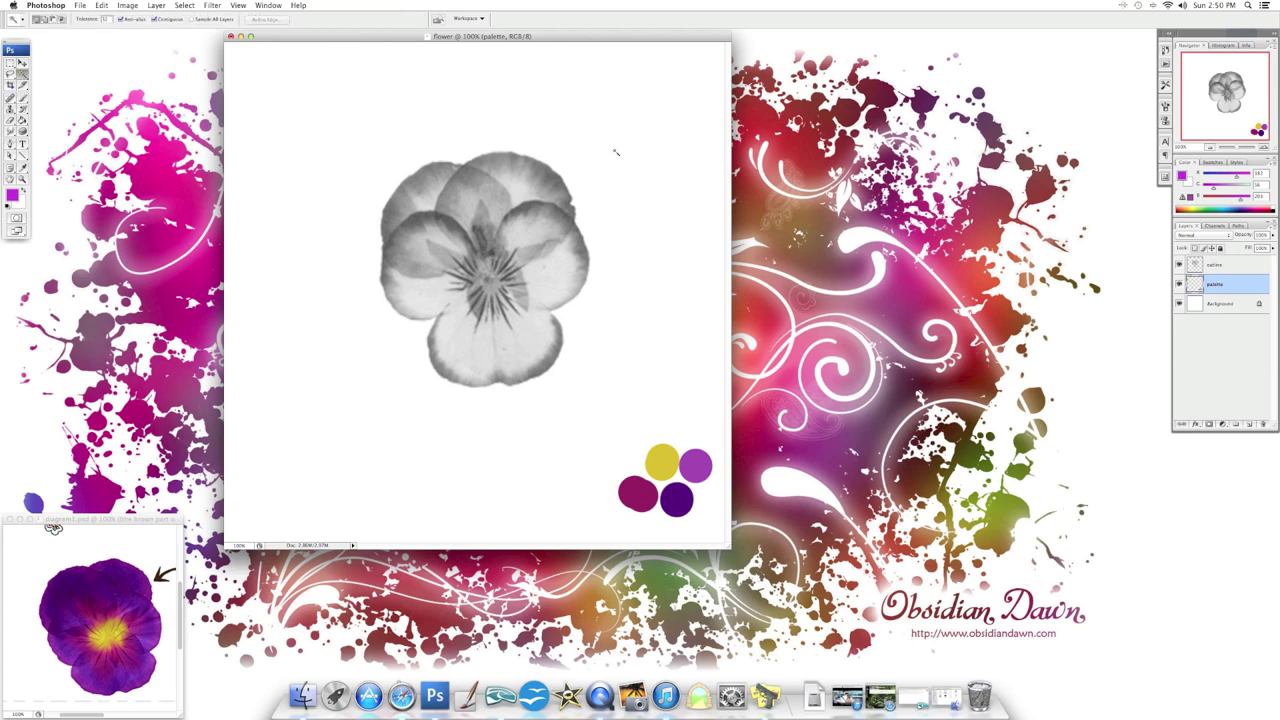
{"action": "left_click", "coordinate": [1219, 265]}
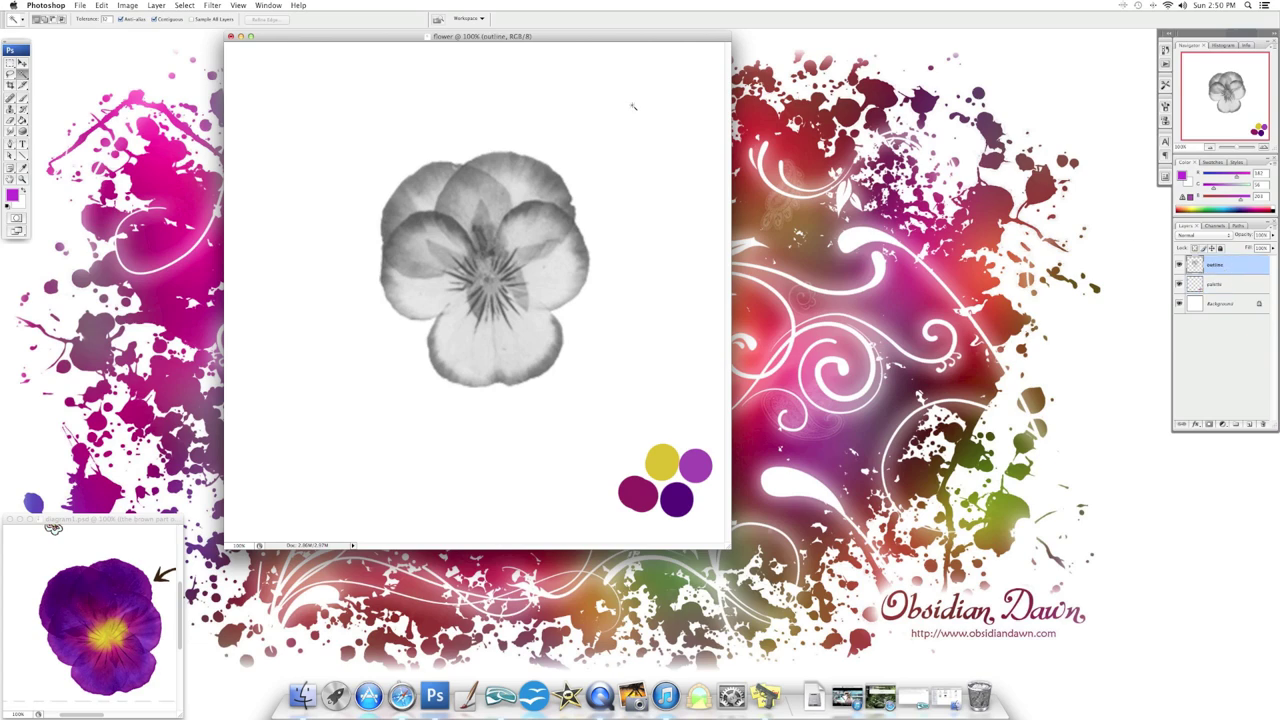
{"action": "left_click", "coordinate": [496, 117]}
{"action": "left_click", "coordinate": [185, 5]}
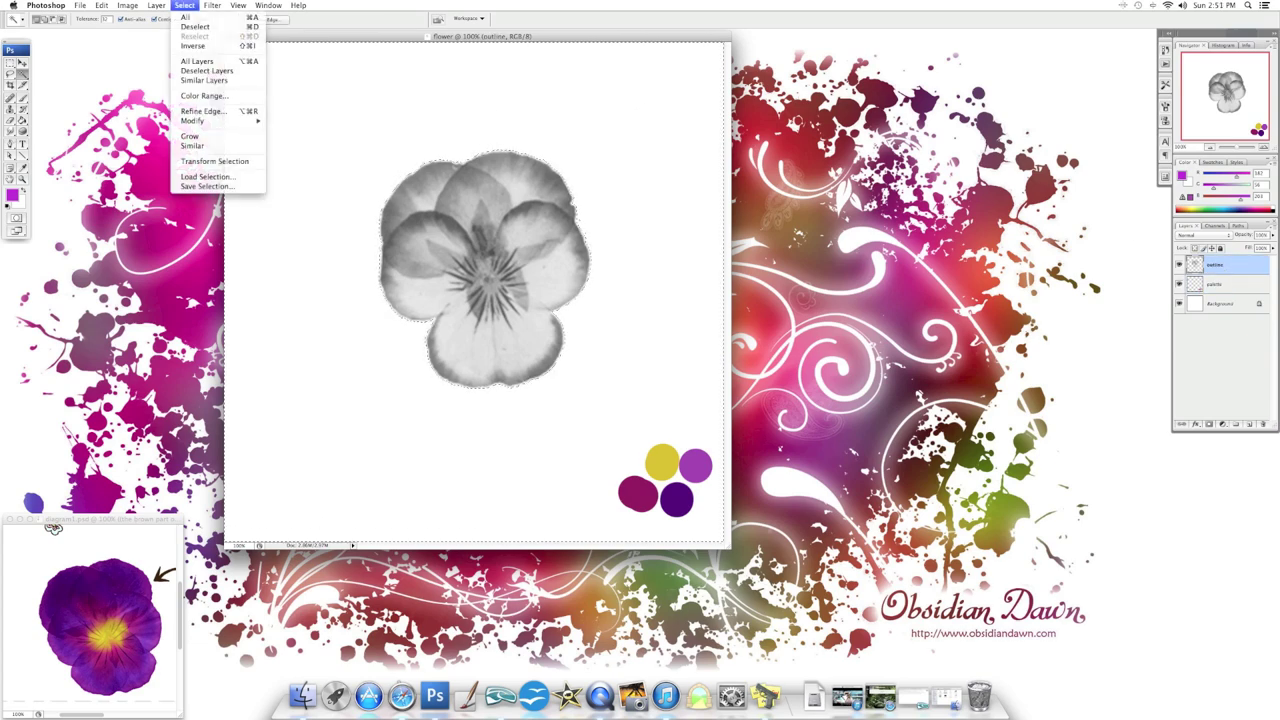
{"action": "key", "text": "Escape"}
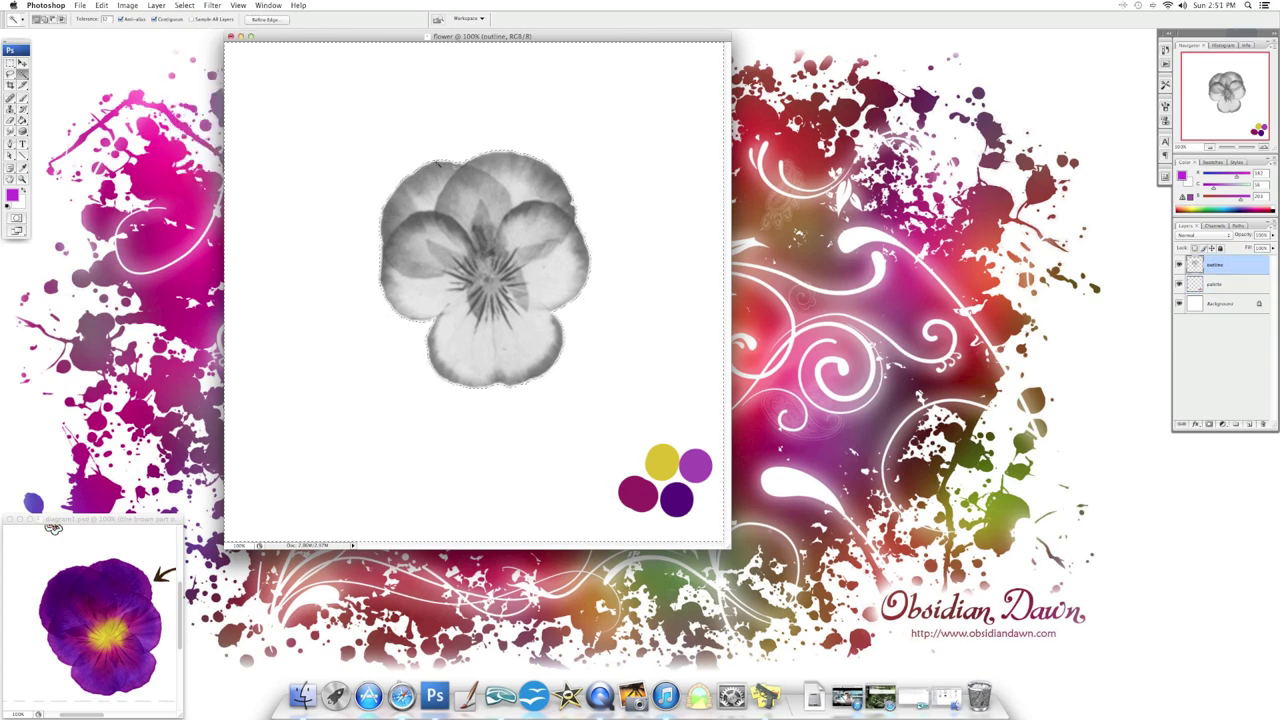
Inspect the selection edge along the upper petals up close, and expand the selection to hug the pansy's outline
{"action": "key", "text": "z"}
{"action": "left_click", "coordinate": [446, 175]}
{"action": "left_click", "coordinate": [446, 175]}
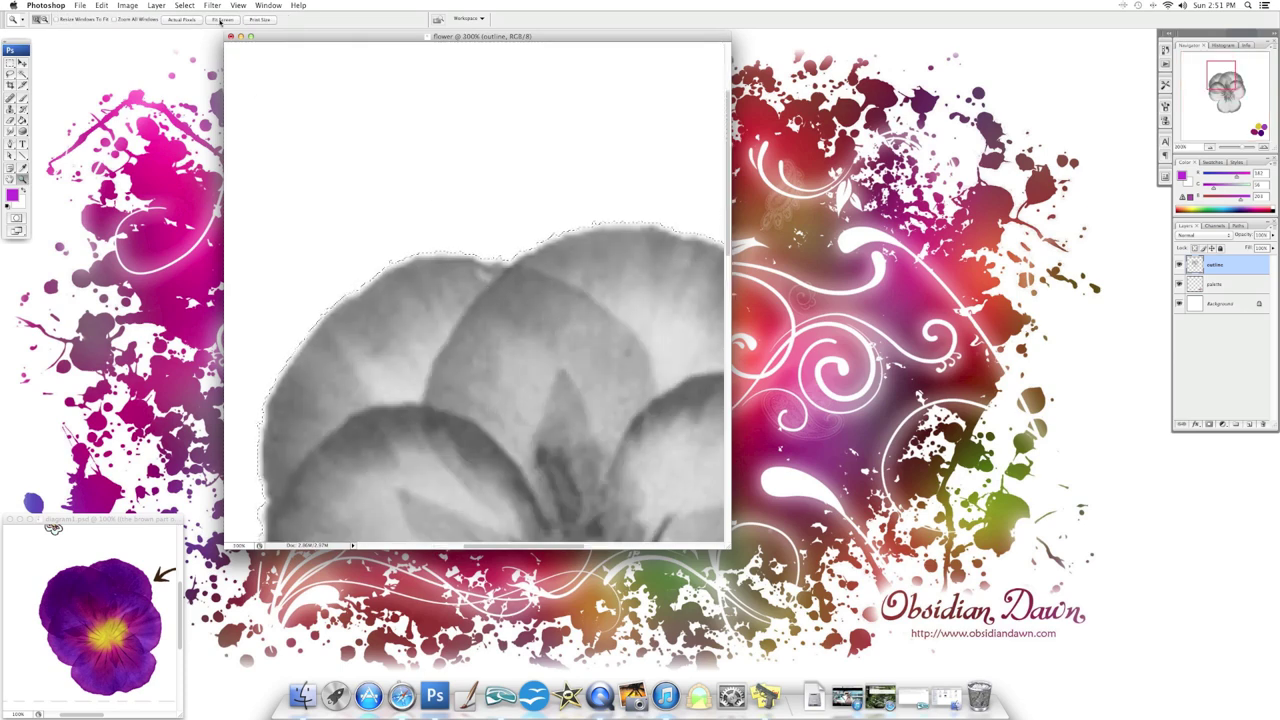
{"action": "left_click", "coordinate": [167, 20]}
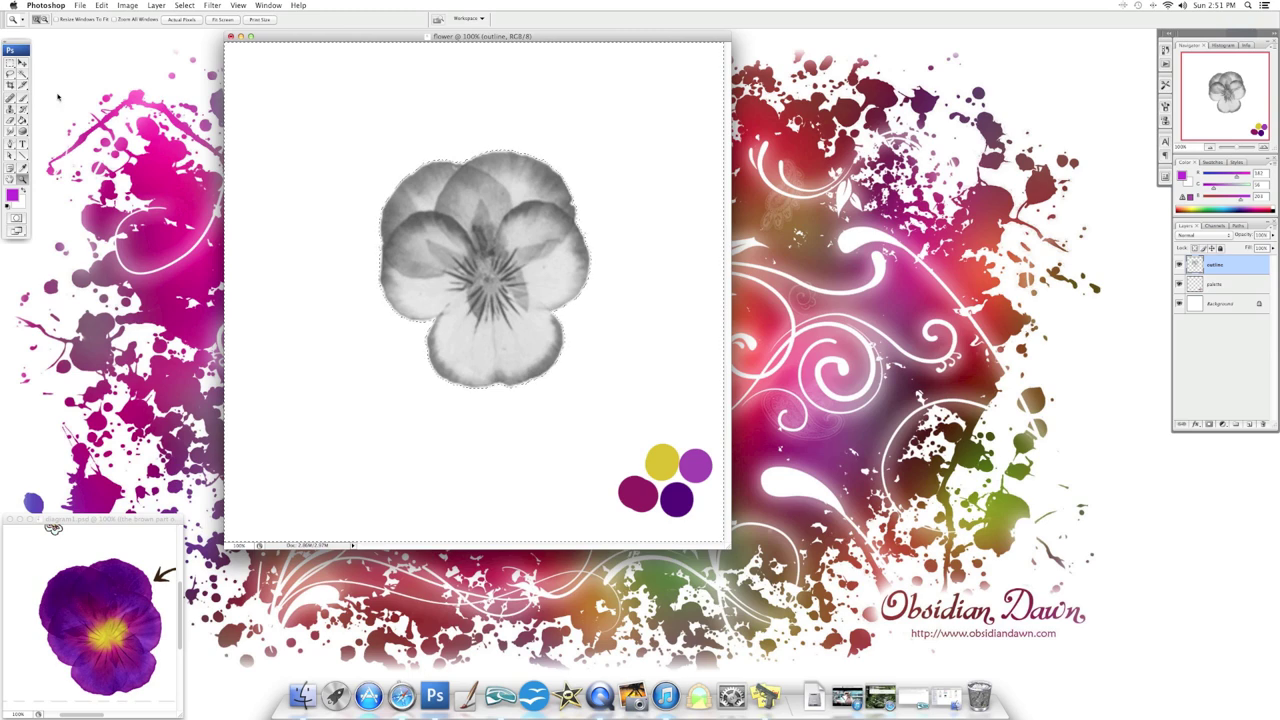
{"action": "left_click", "coordinate": [184, 5]}
{"action": "mouse_move", "coordinate": [208, 125]}
{"action": "left_click", "coordinate": [290, 140]}
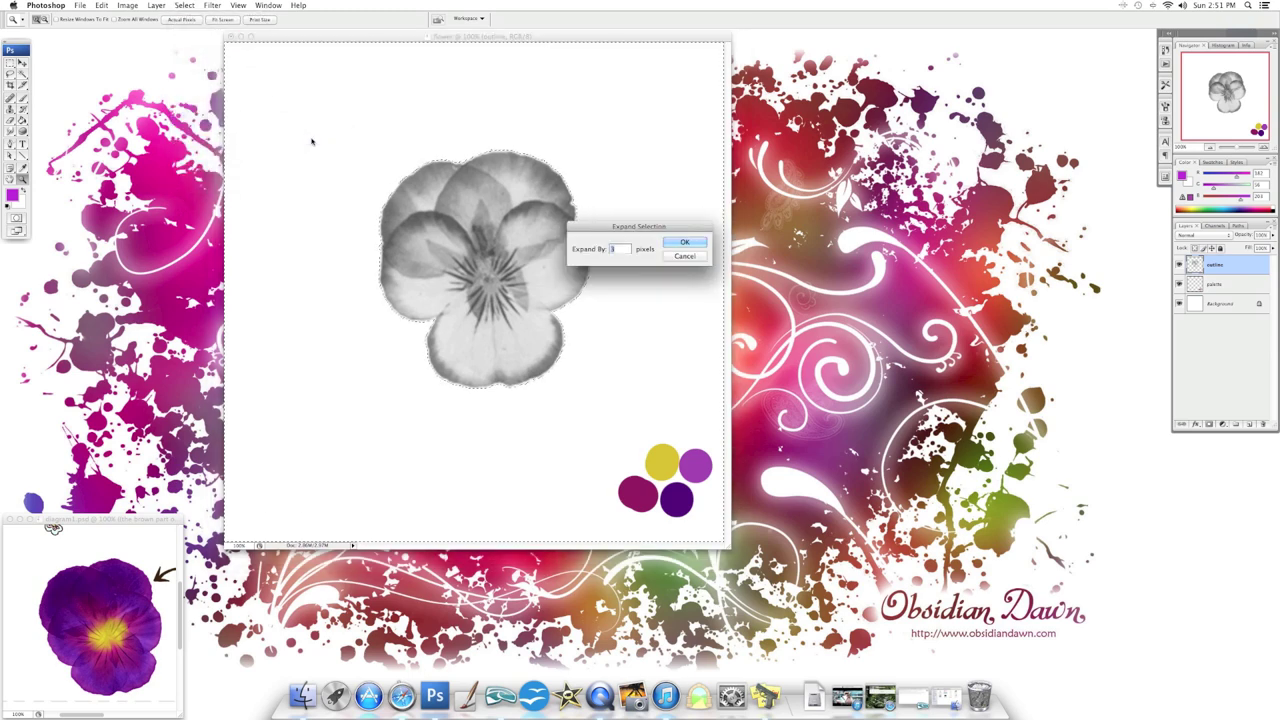
{"action": "left_click", "coordinate": [690, 242]}
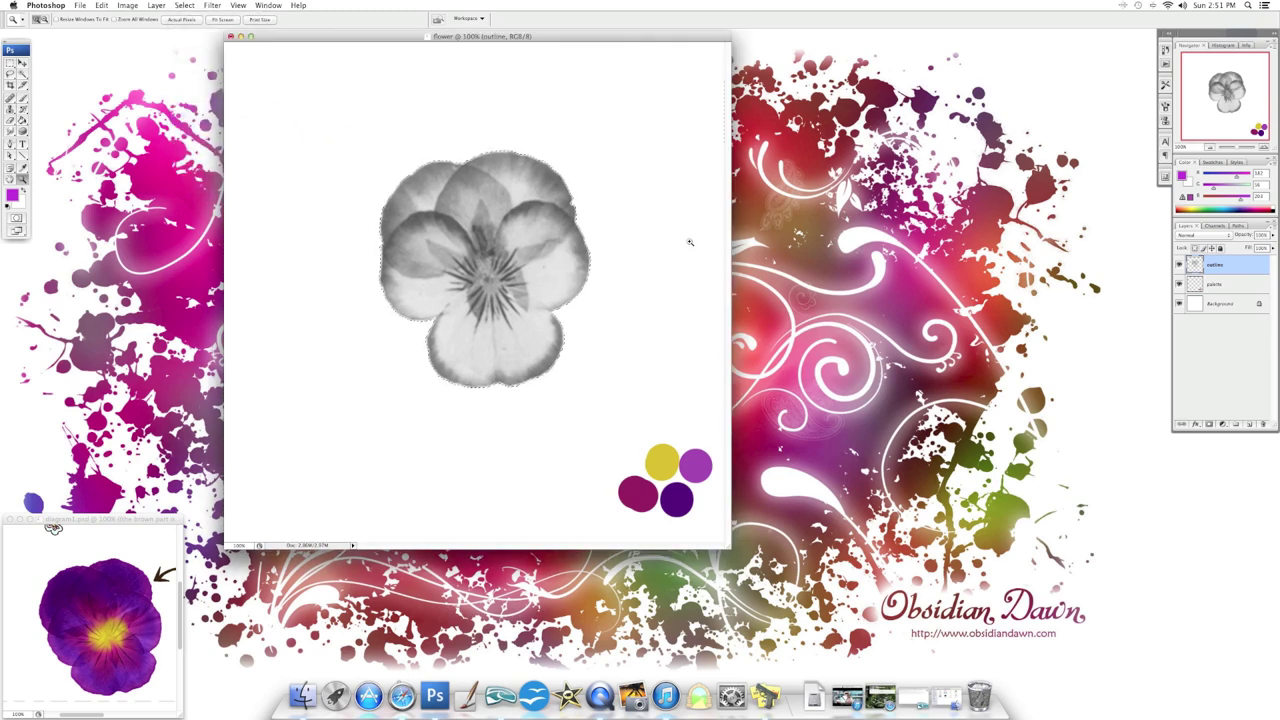
Expand the selection around the pansy two more times, checking the petal edges up close, and return to the 100% view
{"action": "left_click", "coordinate": [184, 5]}
{"action": "mouse_move", "coordinate": [208, 124]}
{"action": "left_click", "coordinate": [300, 141]}
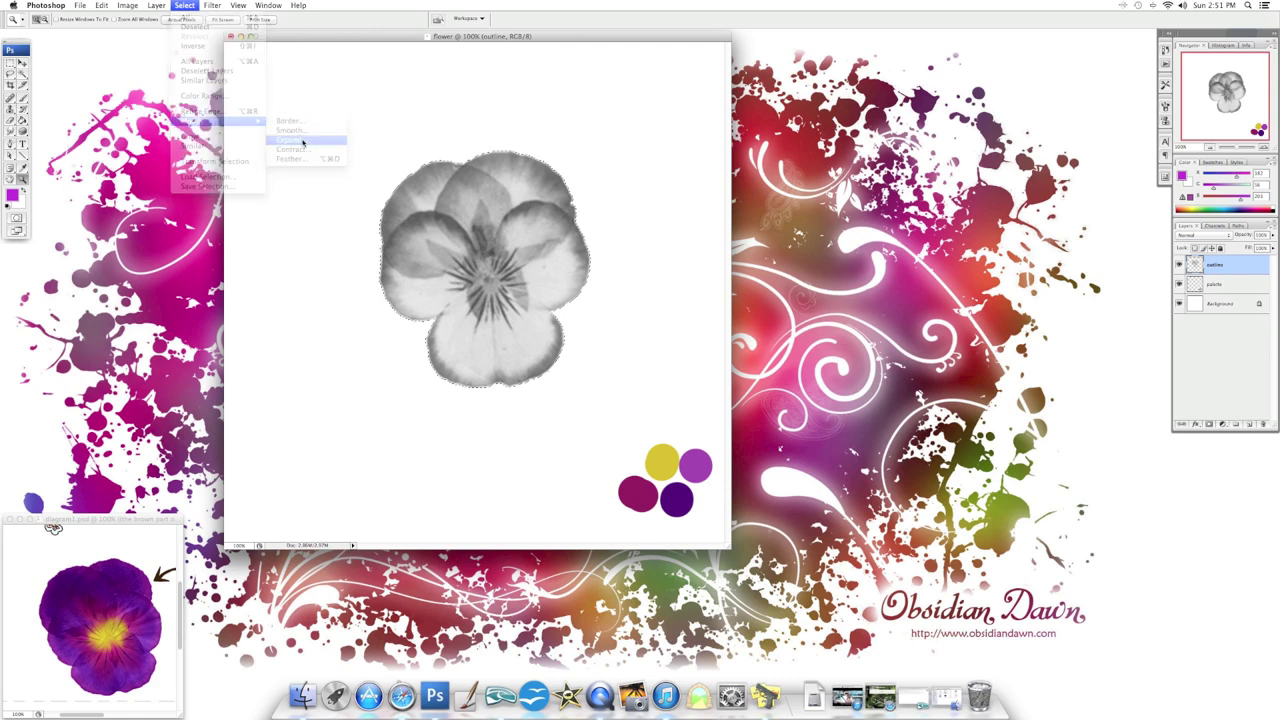
{"action": "key", "text": "Return"}
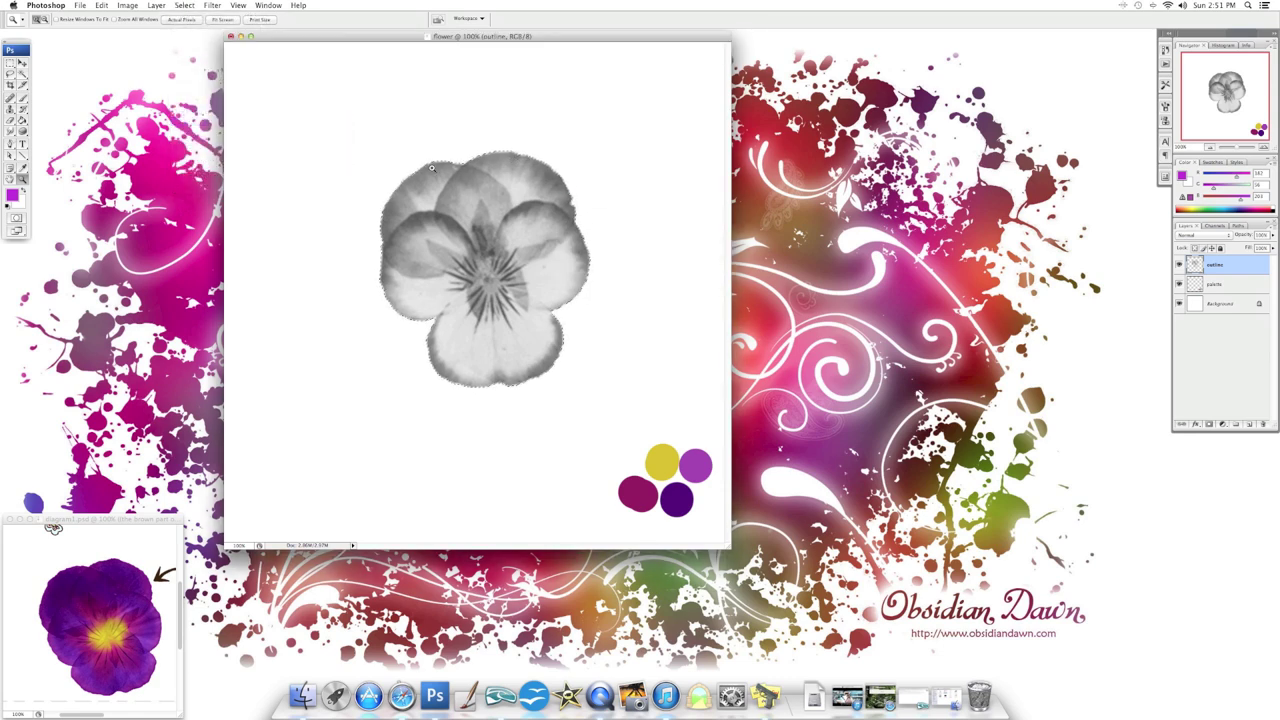
{"action": "left_click", "coordinate": [384, 270]}
{"action": "left_click", "coordinate": [184, 5]}
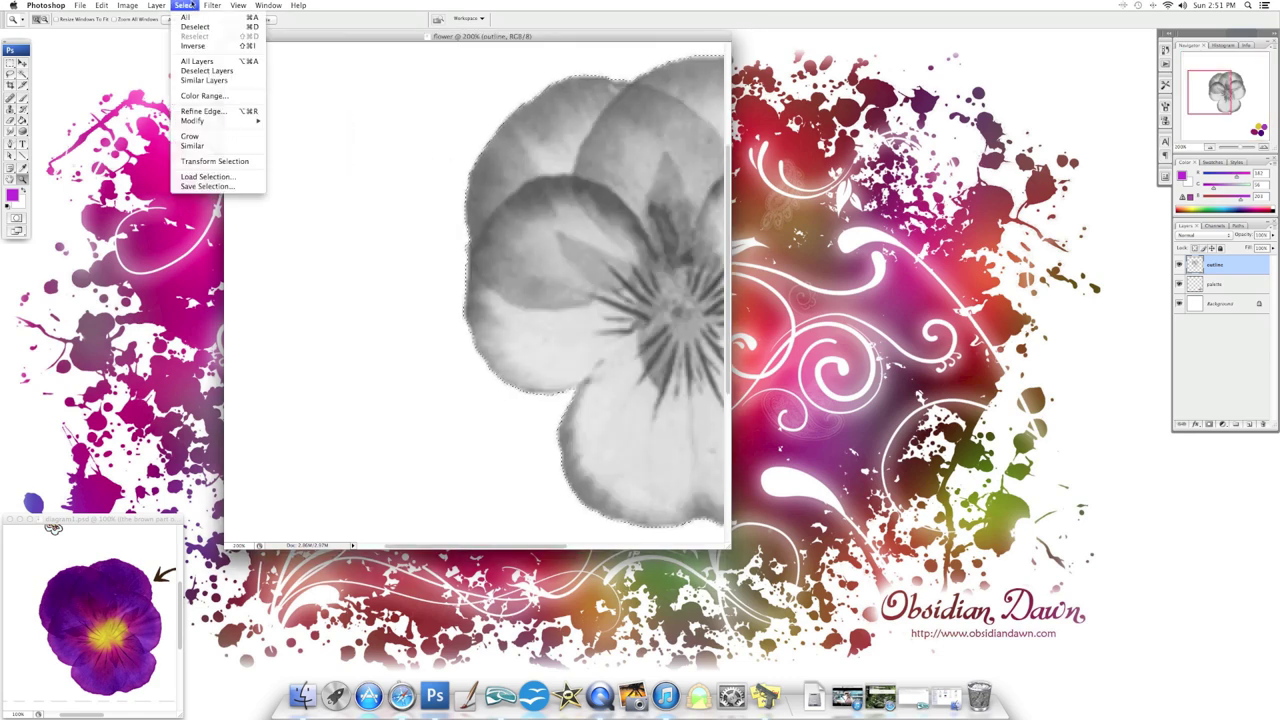
{"action": "mouse_move", "coordinate": [208, 124]}
{"action": "left_click", "coordinate": [300, 141]}
{"action": "key", "text": "Return"}
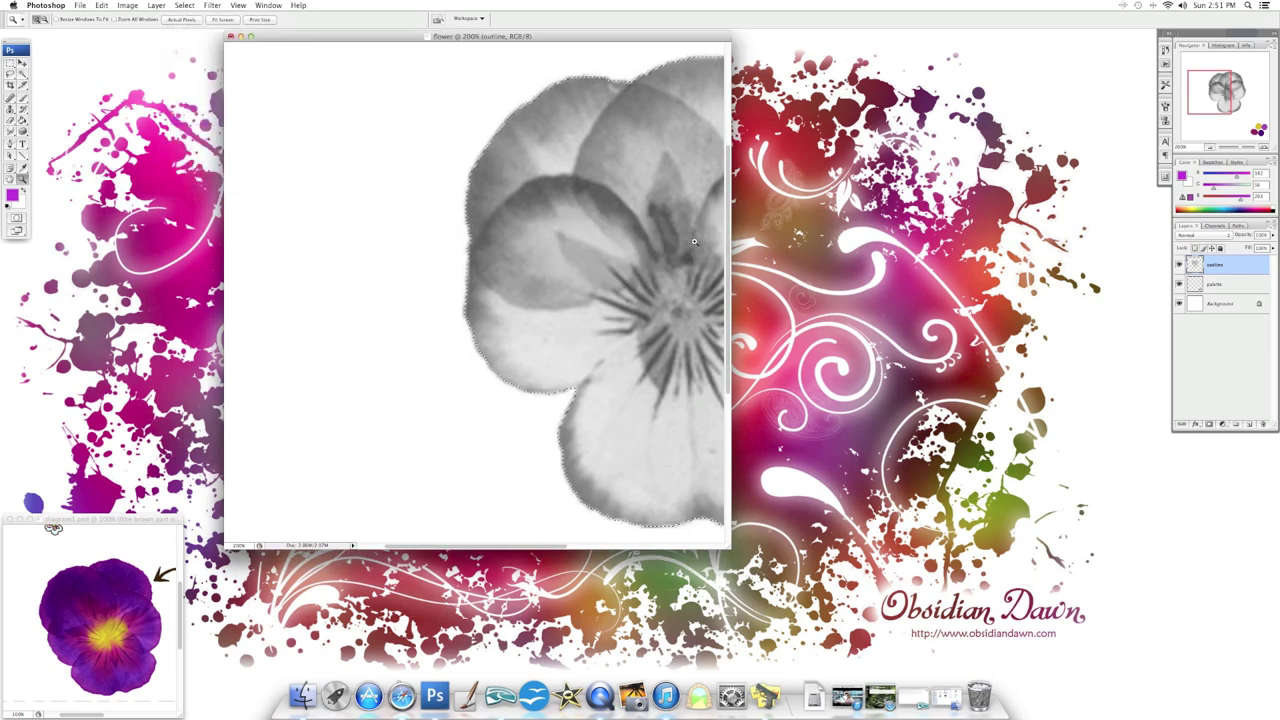
{"action": "left_click", "coordinate": [184, 5]}
{"action": "left_click", "coordinate": [190, 46]}
{"action": "left_click", "coordinate": [194, 19]}
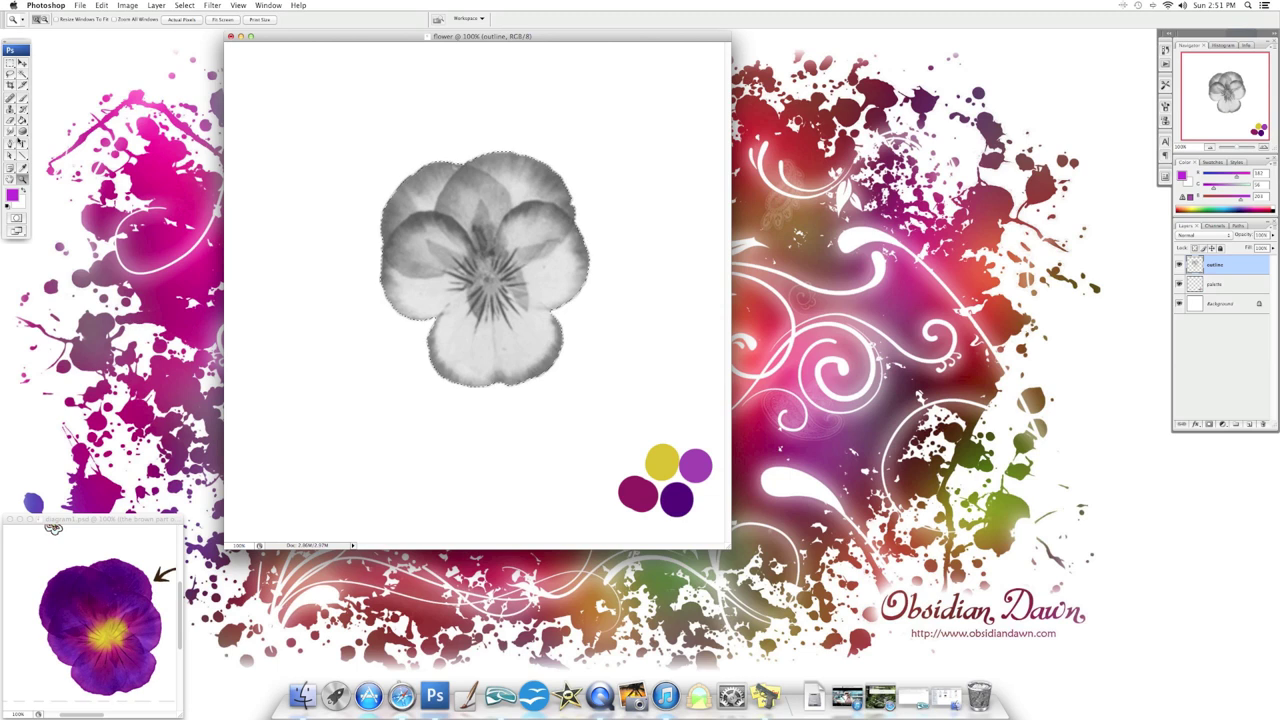
Sample the dark purple of the reference pansy's petals and add a new layer directly above the palette layer
{"action": "left_click", "coordinate": [22, 169]}
{"action": "left_click", "coordinate": [93, 589]}
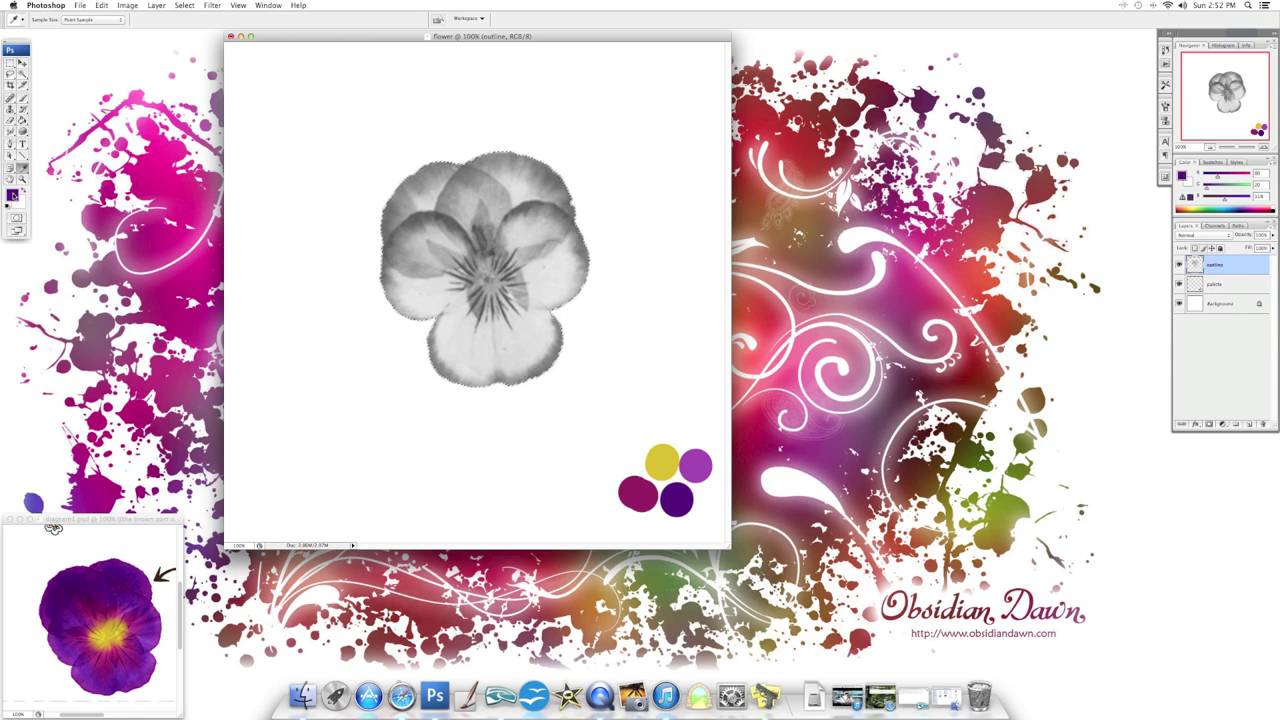
{"action": "left_click", "coordinate": [1224, 283]}
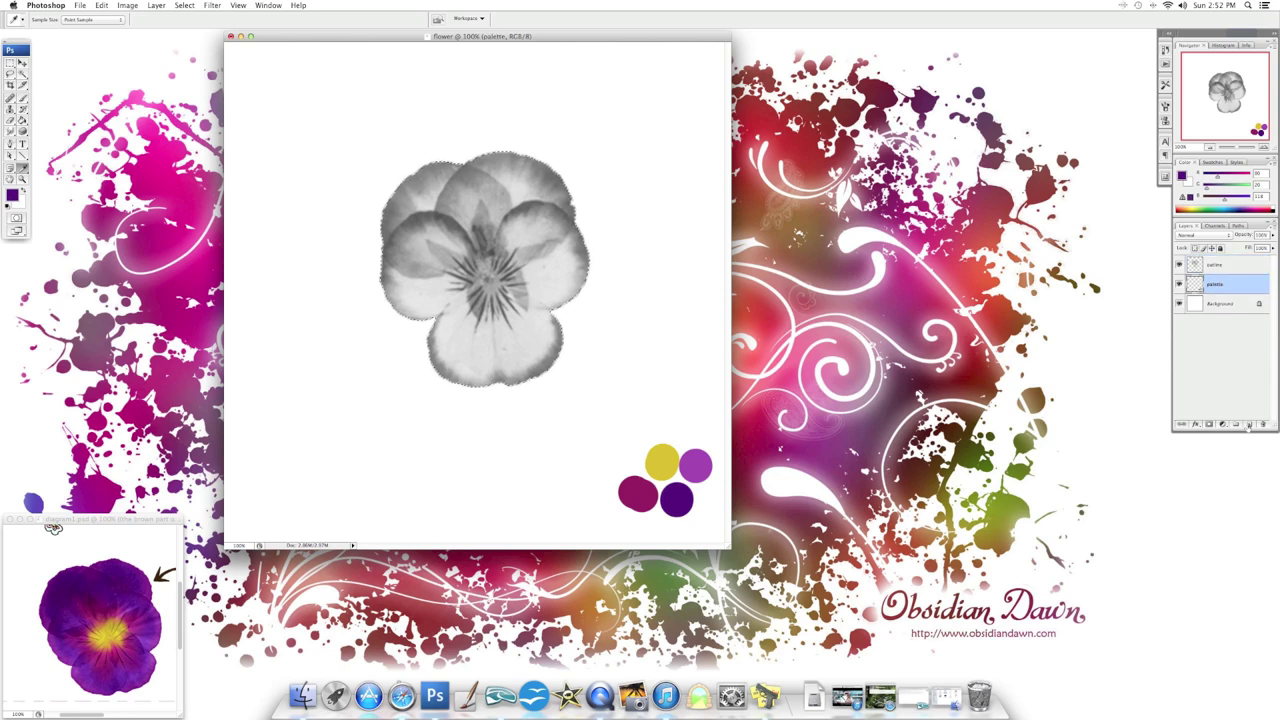
{"action": "left_click", "coordinate": [1248, 426]}
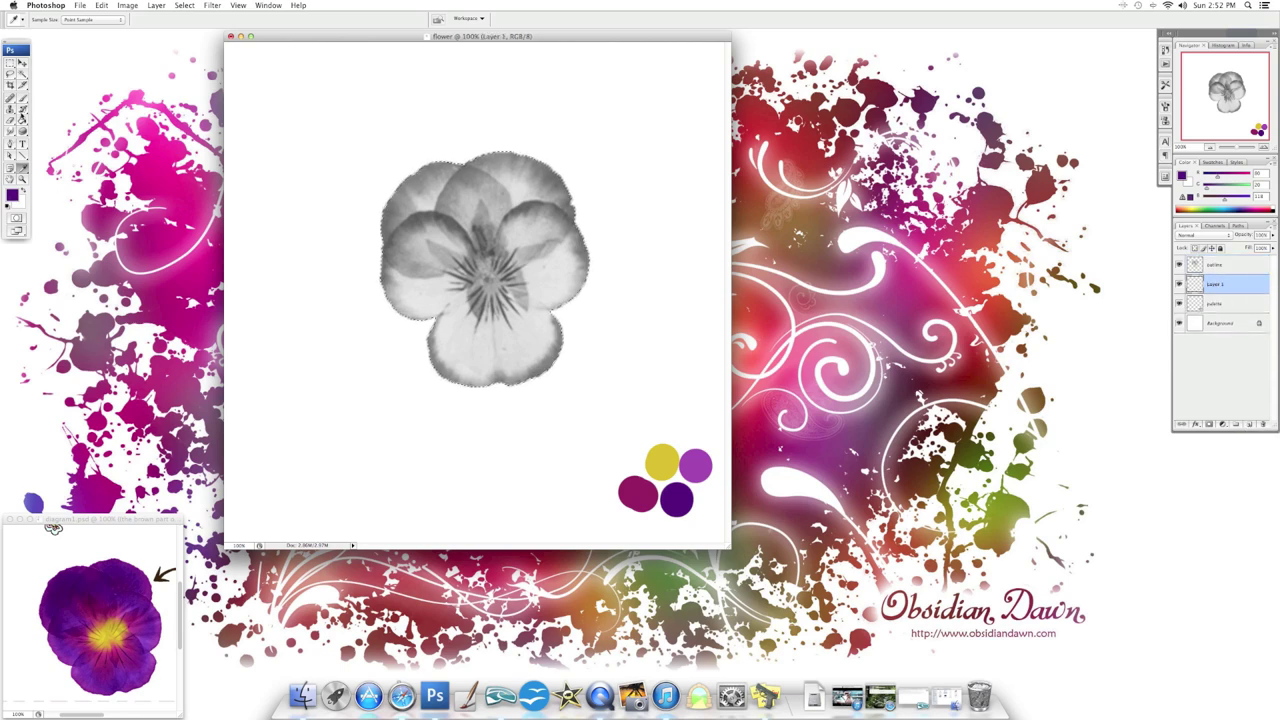
Invert the selection, fill the pansy on the new layer with dark purple using the Paint Bucket, and deselect
{"action": "key", "text": "g"}
{"action": "left_click", "coordinate": [184, 5]}
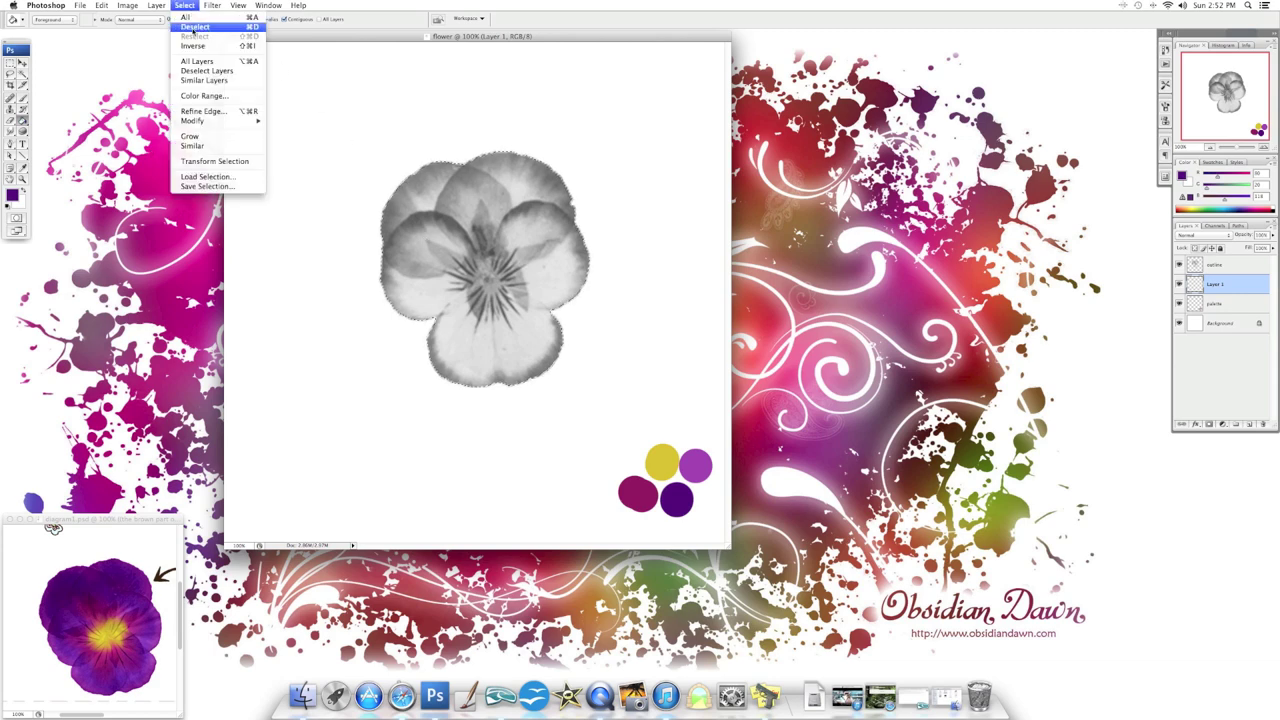
{"action": "left_click", "coordinate": [193, 46]}
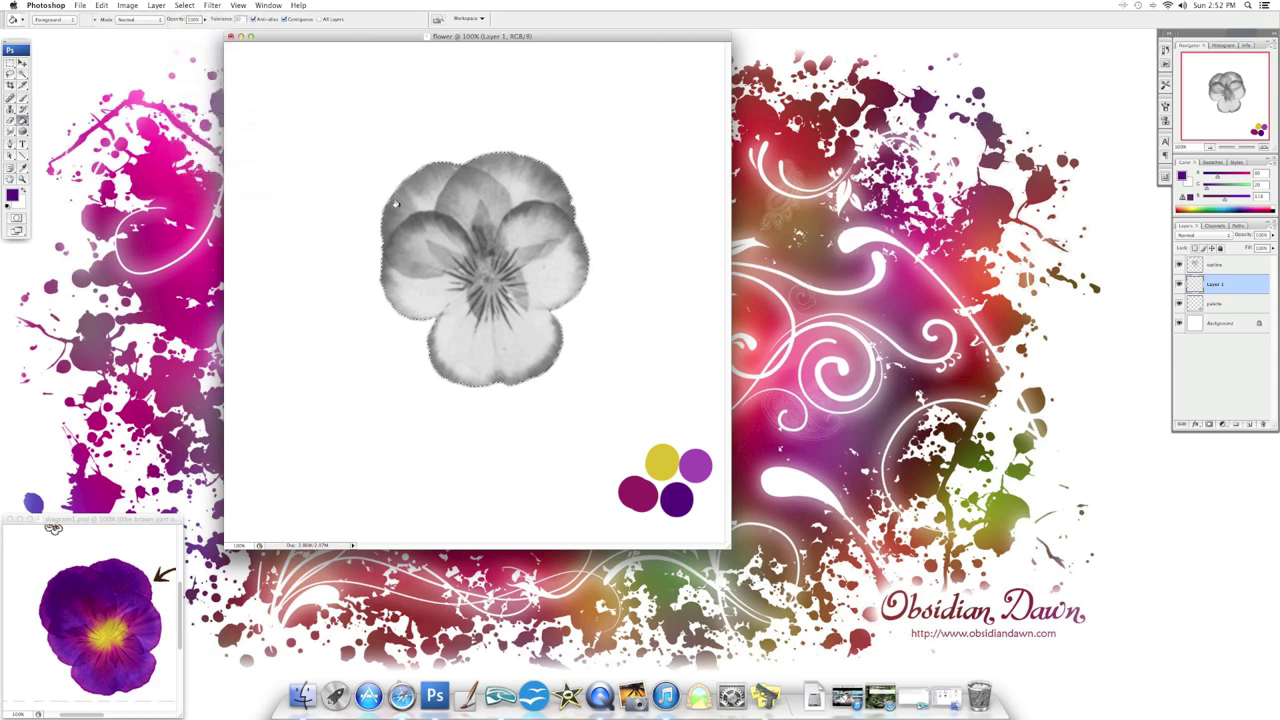
{"action": "left_click", "coordinate": [482, 219]}
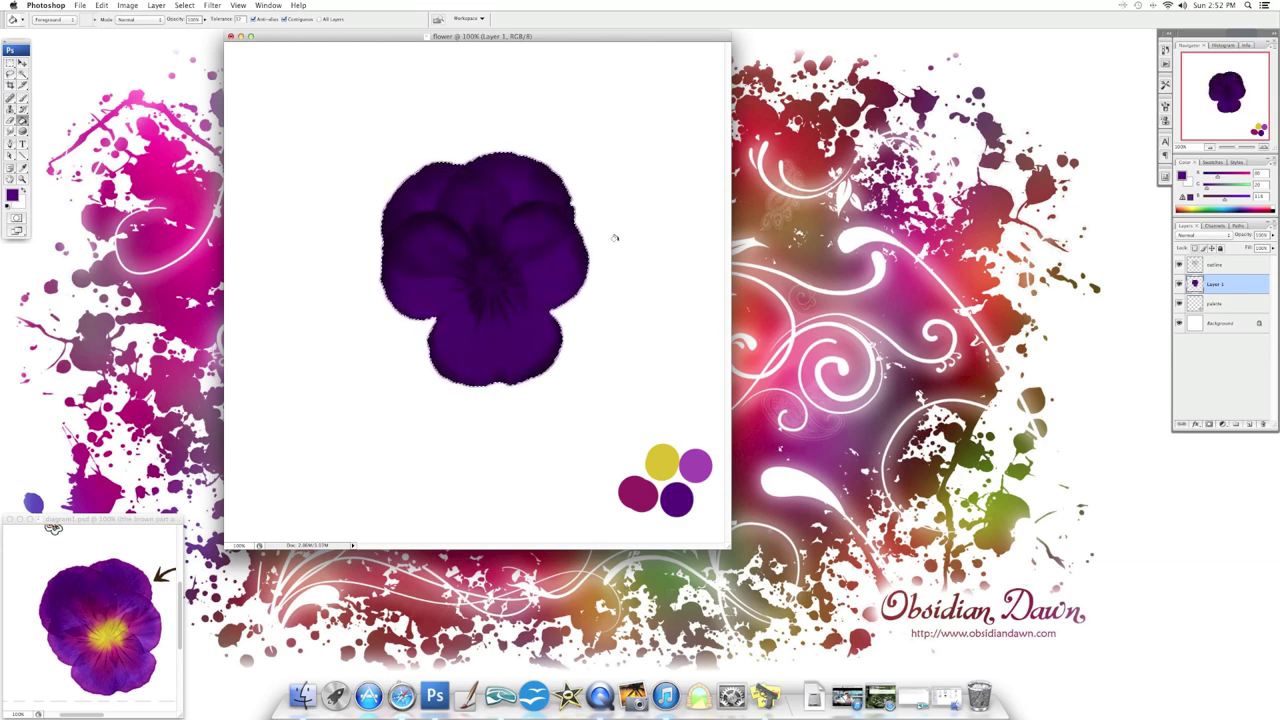
{"action": "key", "text": "super+d"}
Set up the Smudge tool with a larger hard brush and a lower strength for softening the purple fill's edge
{"action": "left_click", "coordinate": [212, 5]}
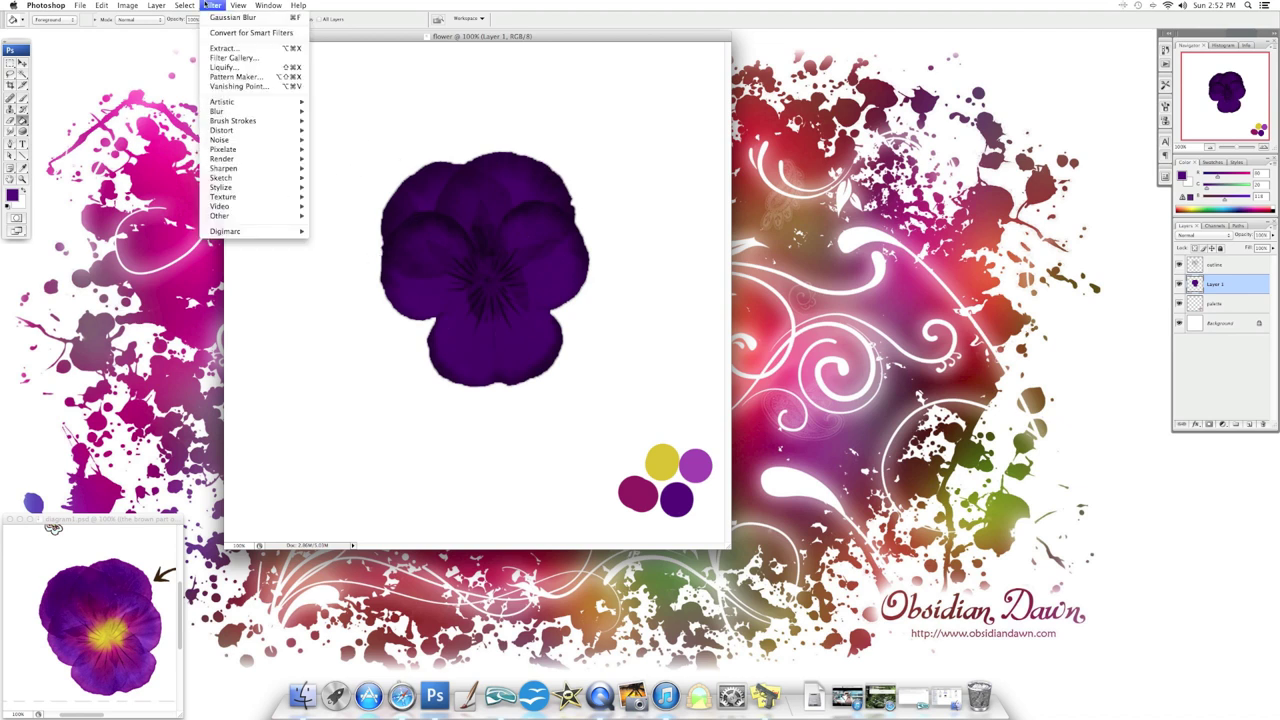
{"action": "left_click", "coordinate": [77, 74]}
{"action": "left_click", "coordinate": [10, 130]}
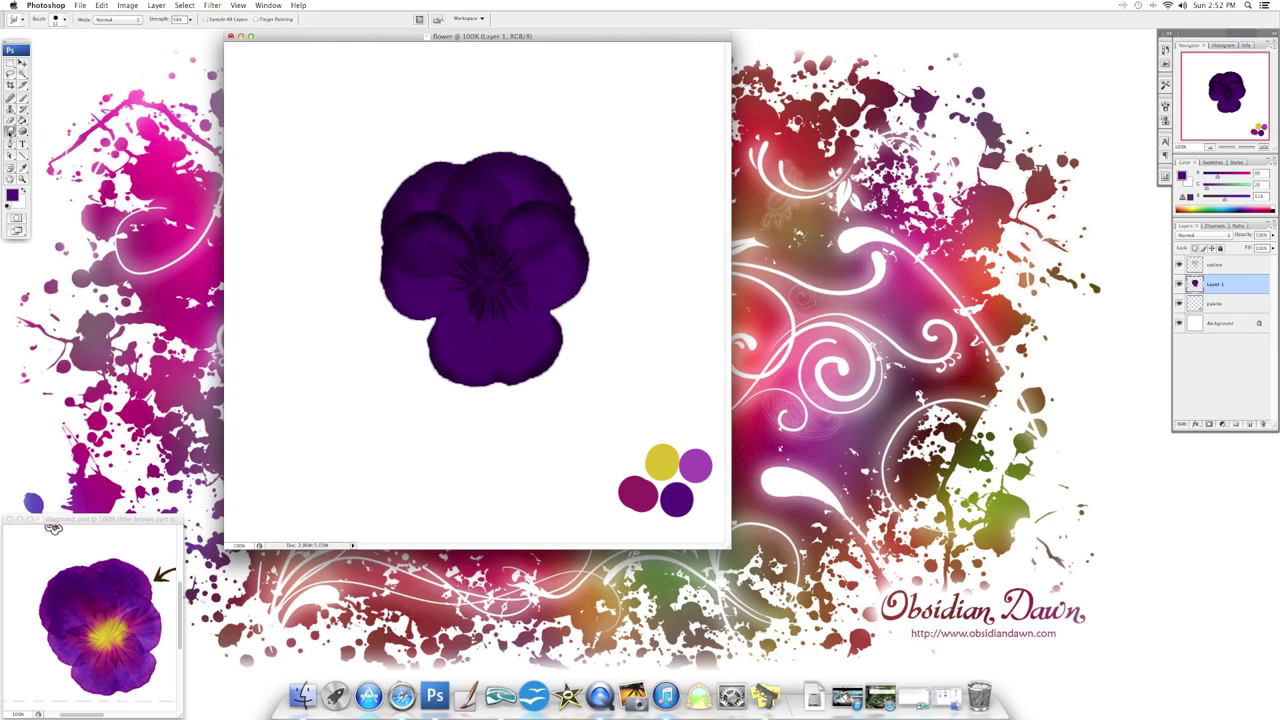
{"action": "left_click", "coordinate": [64, 19]}
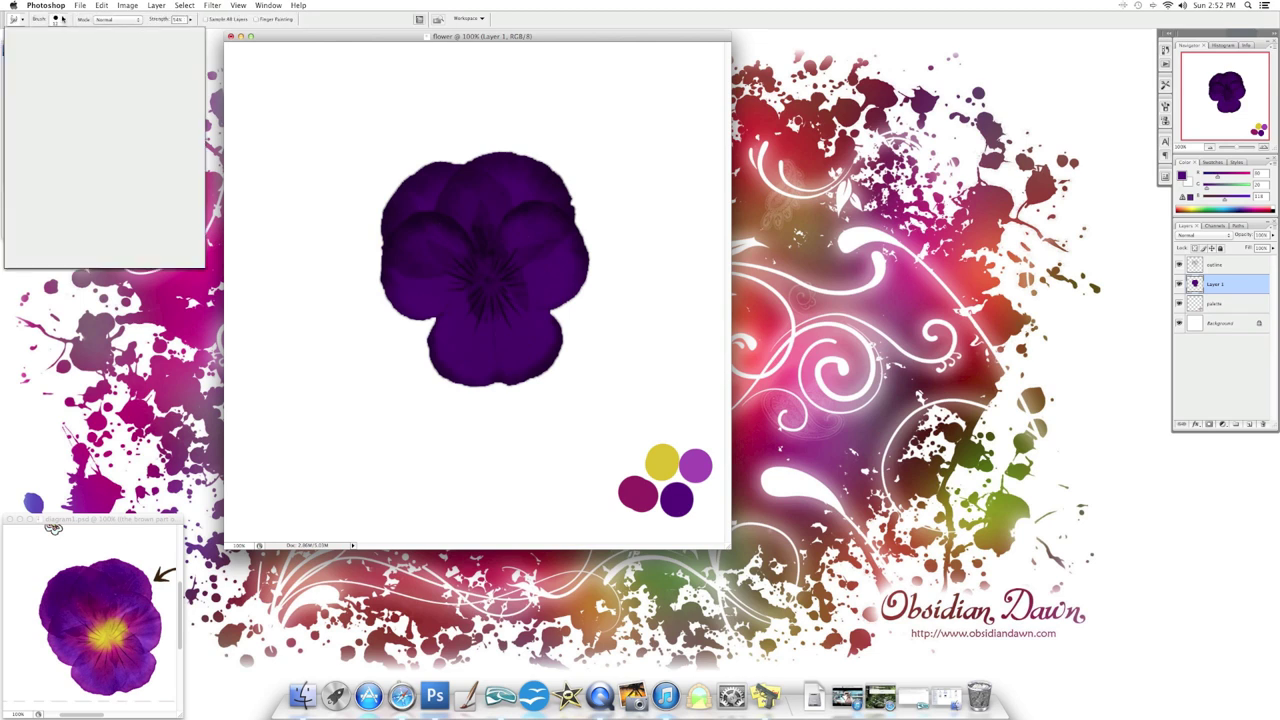
{"action": "left_click_drag", "start_coordinate": [30, 46], "coordinate": [41, 46]}
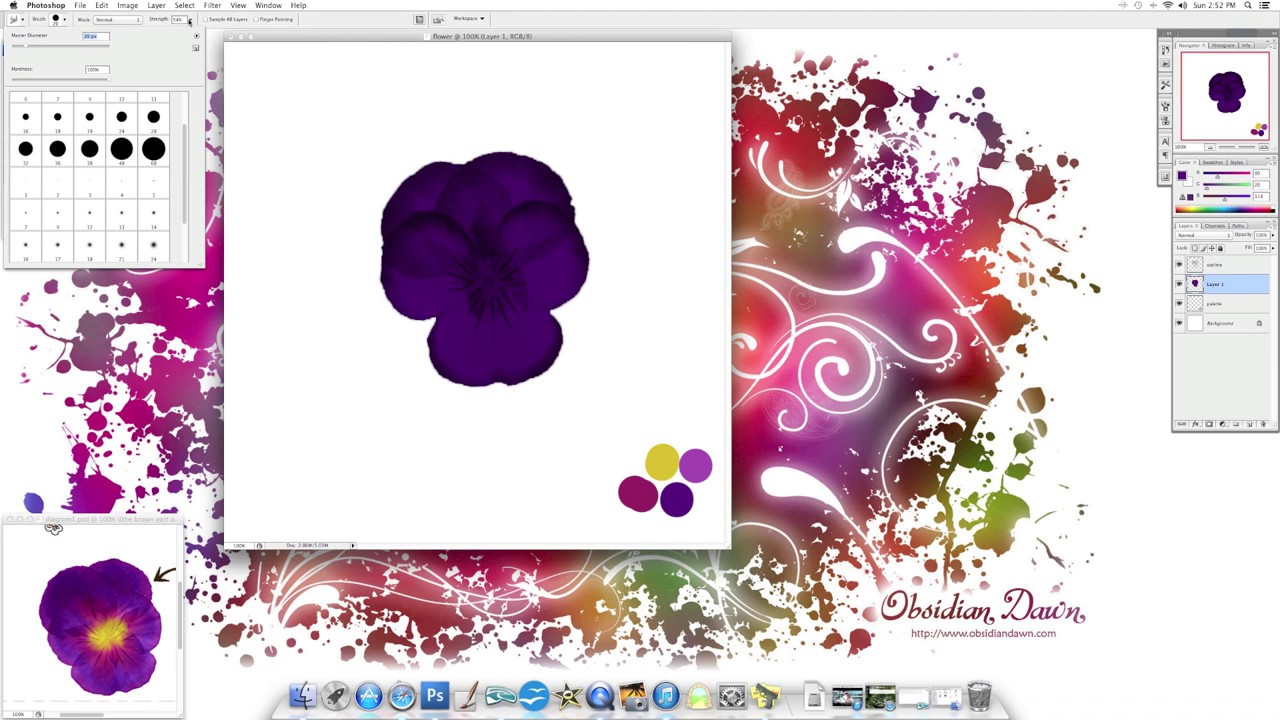
{"action": "left_click", "coordinate": [189, 20]}
{"action": "left_click", "coordinate": [379, 222]}
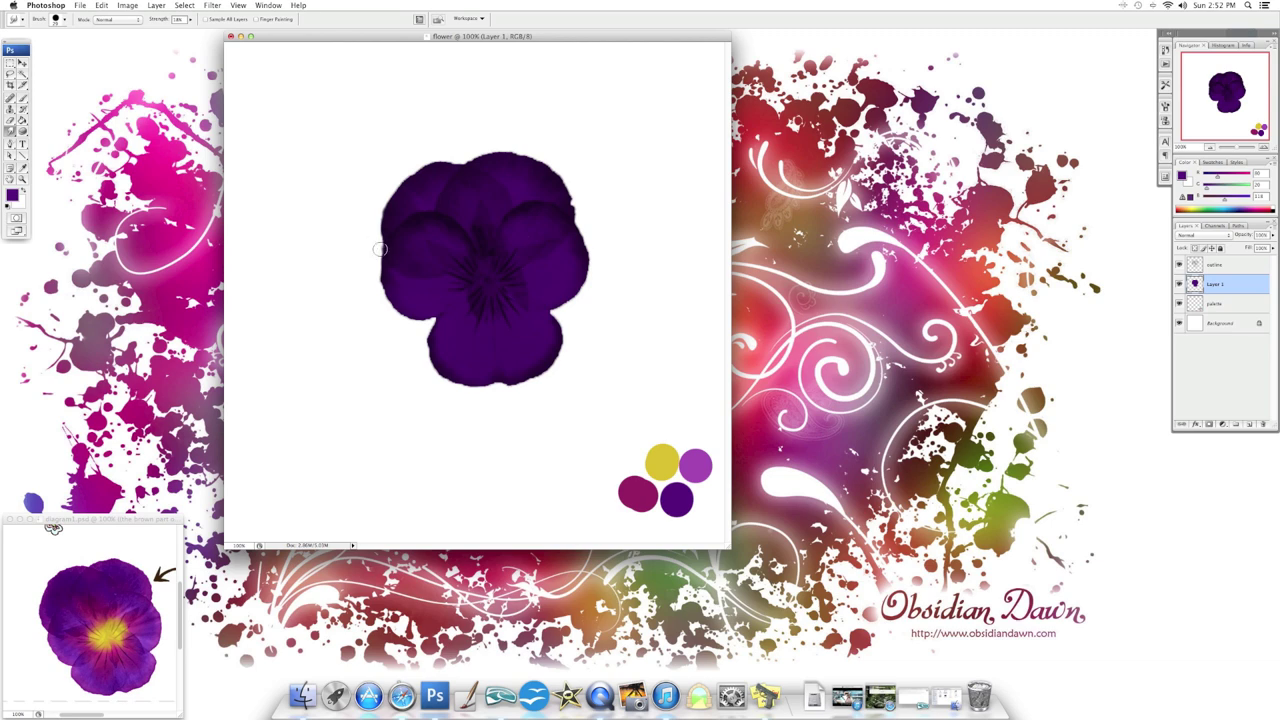
Apply a Gaussian Blur with a radius of 1.7 pixels to the purple fill layer
{"action": "left_click", "coordinate": [212, 5]}
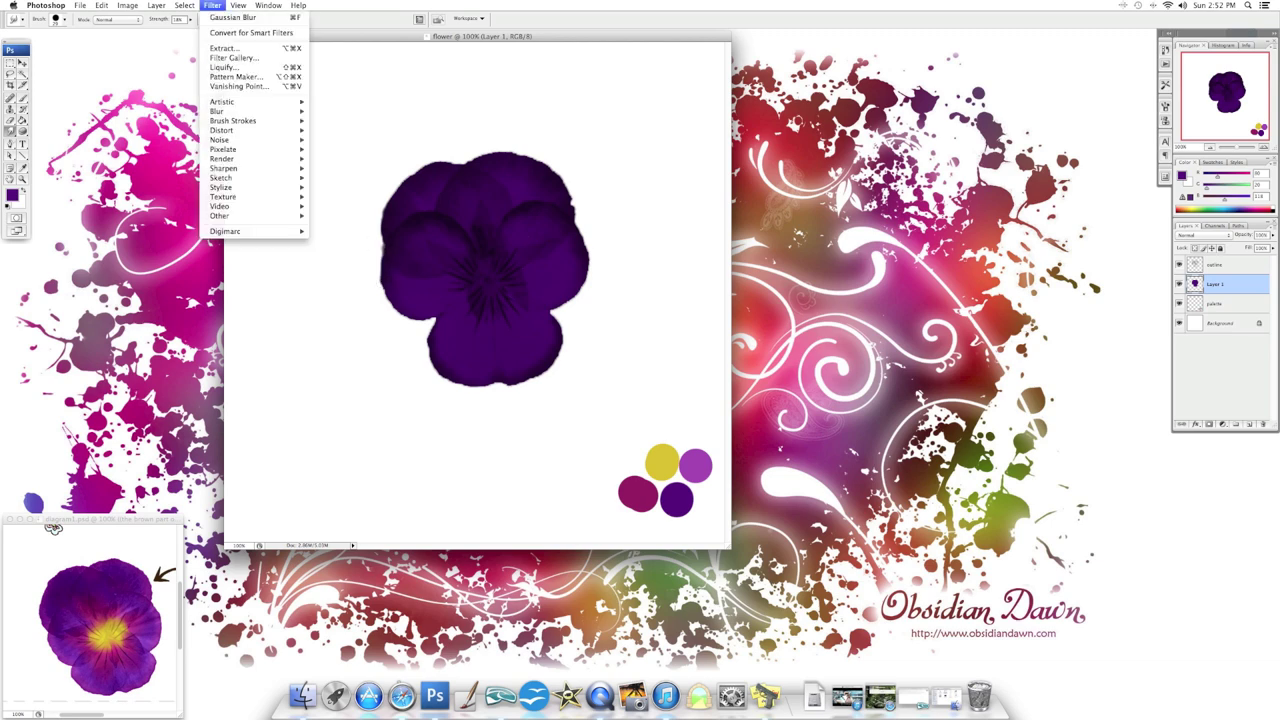
{"action": "left_click", "coordinate": [335, 148]}
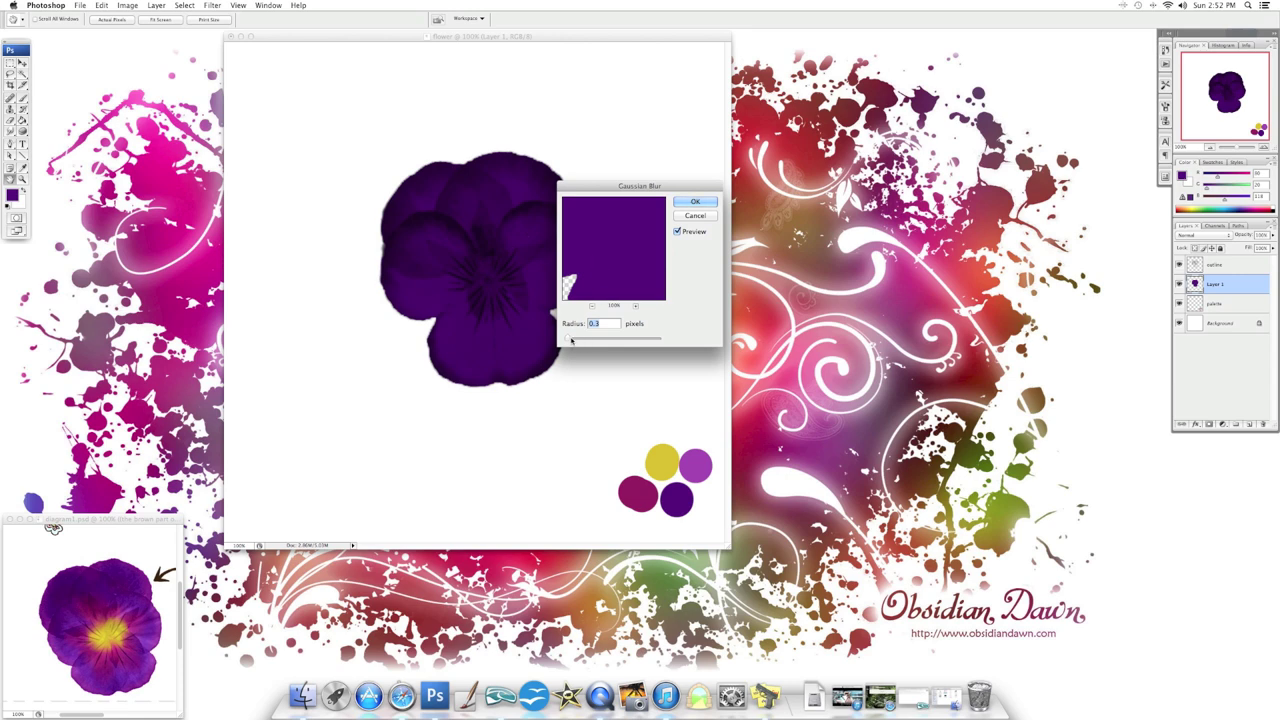
{"action": "left_click_drag", "start_coordinate": [567, 339], "coordinate": [576, 342]}
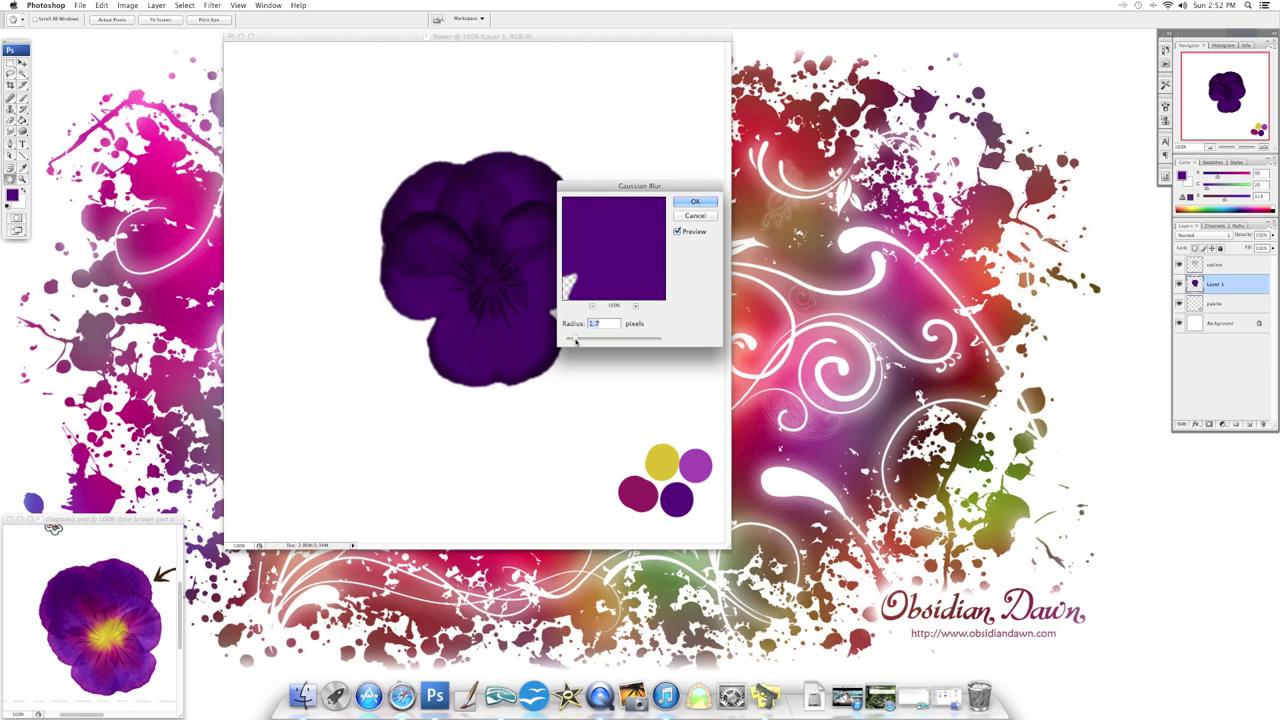
{"action": "left_click", "coordinate": [695, 201]}
Erase a test patch on the upper-left petal's edge and retouch it with a 3 px brush followed by a larger hard brush
{"action": "left_click", "coordinate": [408, 216]}
{"action": "left_click", "coordinate": [439, 290]}
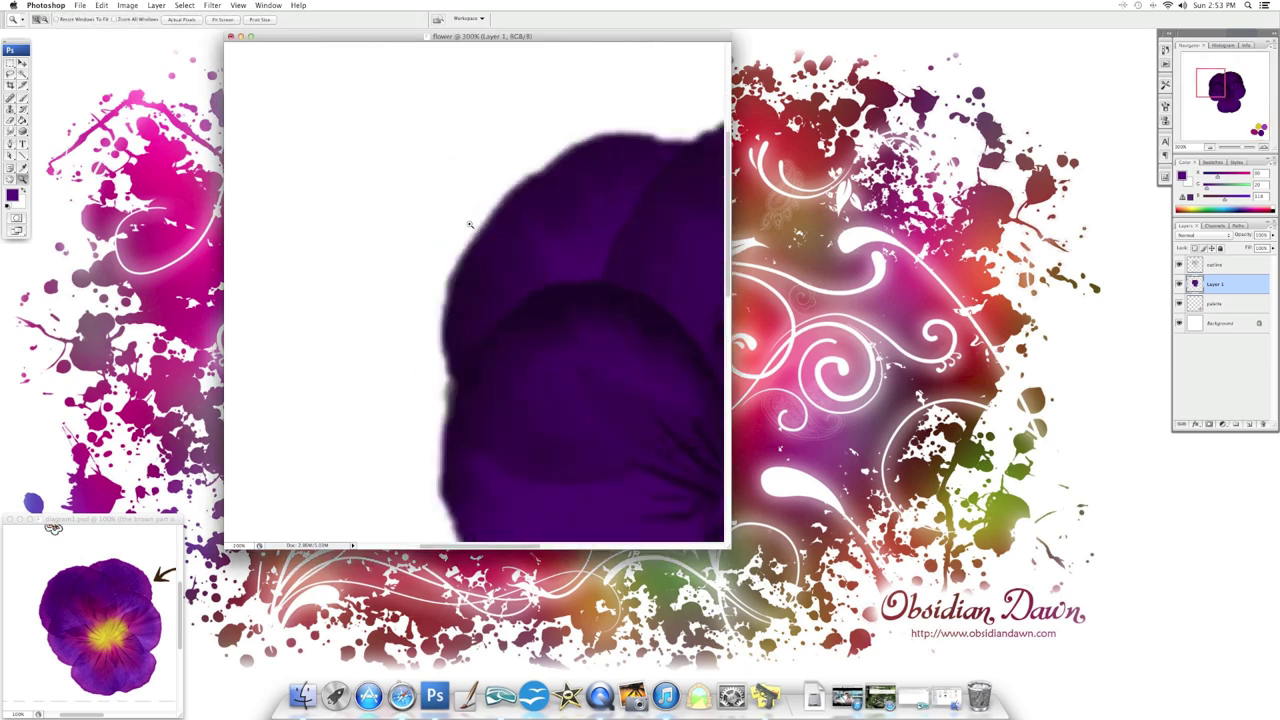
{"action": "key", "text": "b"}
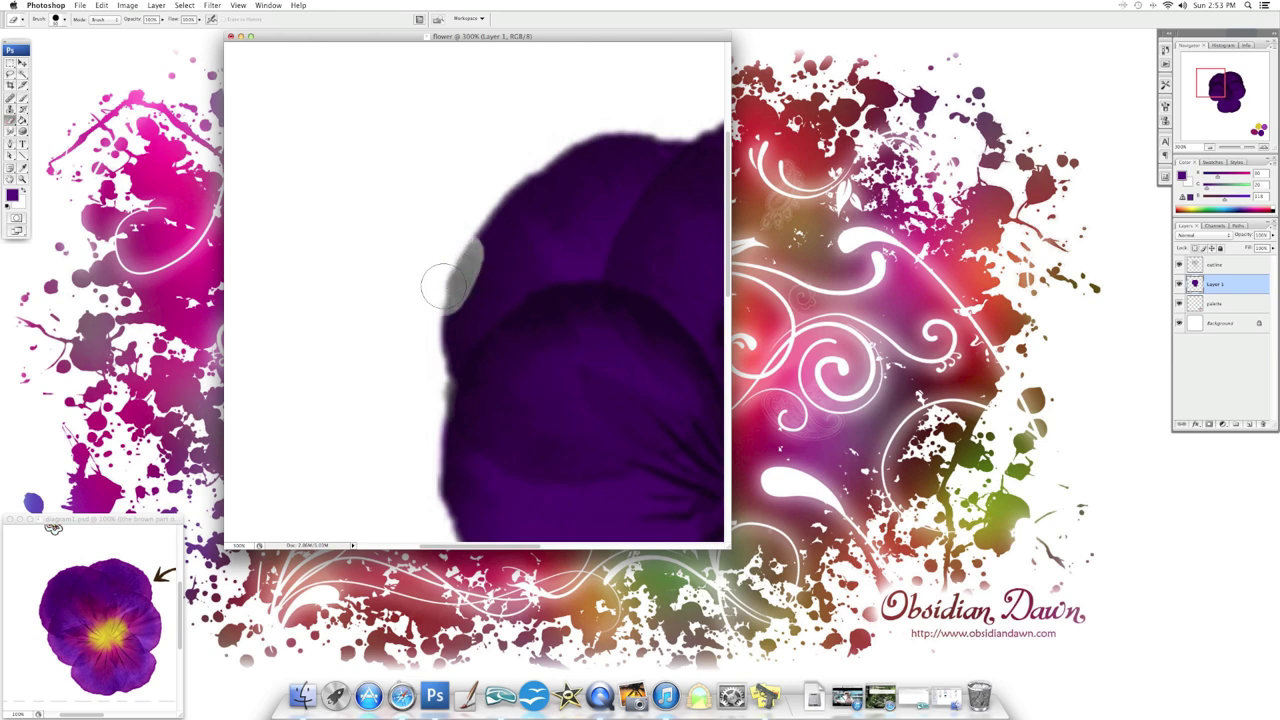
{"action": "left_click", "coordinate": [58, 19]}
{"action": "scroll", "coordinate": [131, 131], "scroll_direction": "up", "scroll_amount": 2}
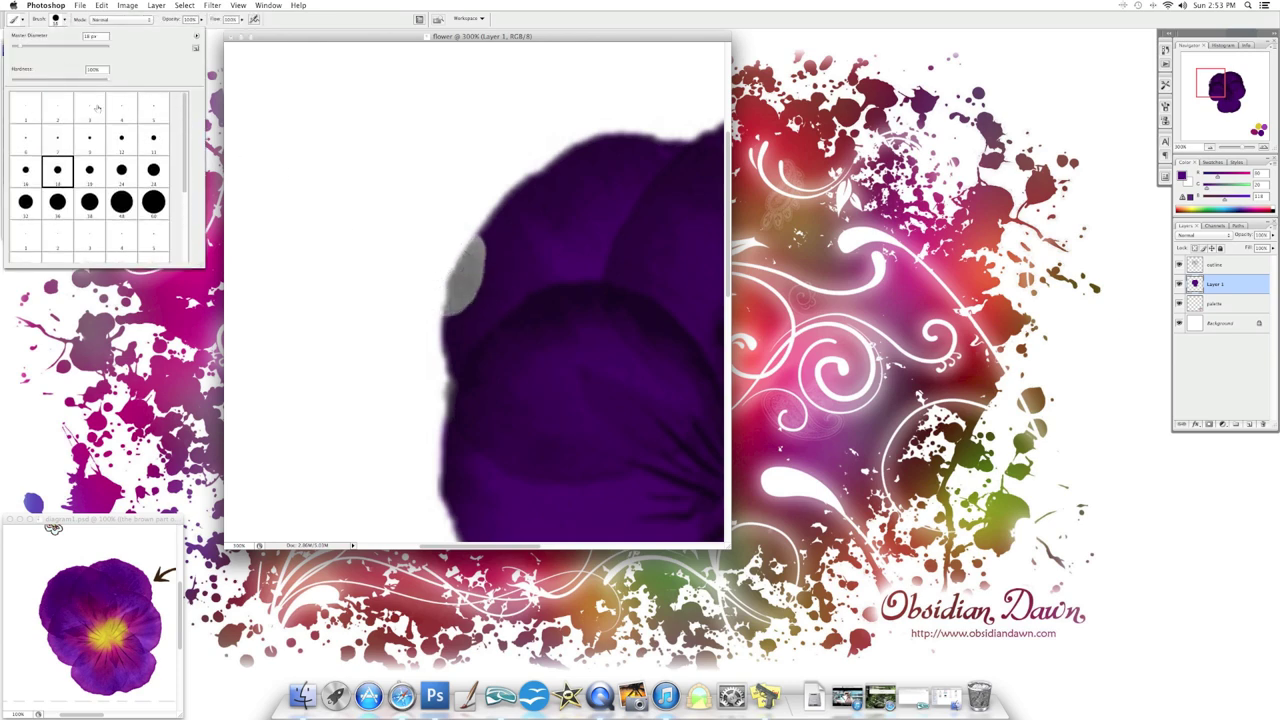
{"action": "double_click", "coordinate": [94, 108]}
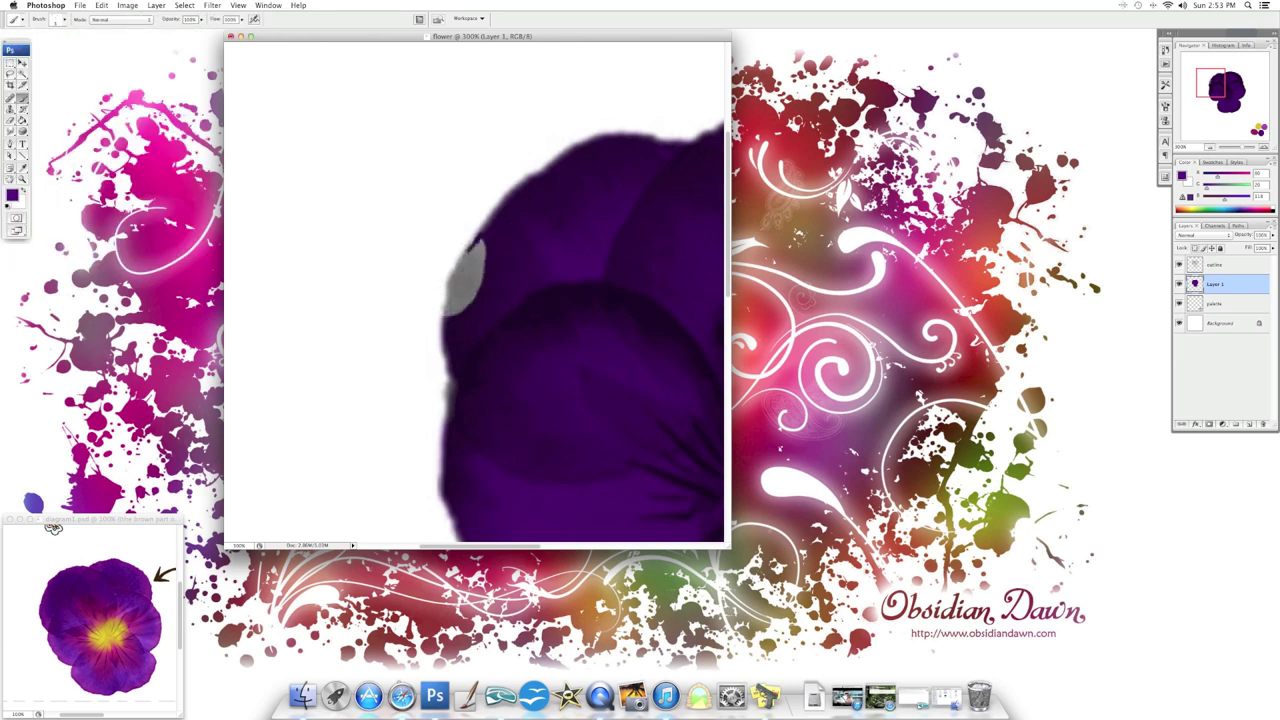
{"action": "mouse_move", "coordinate": [443, 321]}
{"action": "left_mouse_down"}
{"action": "mouse_move", "coordinate": [450, 290]}
{"action": "mouse_move", "coordinate": [464, 292]}
{"action": "left_mouse_up"}
{"action": "left_click", "coordinate": [58, 19]}
{"action": "double_click", "coordinate": [55, 202]}
Add an Inner Glow to the purple fill layer in the palette's bright purple, and spread it far into the petals
{"action": "left_click", "coordinate": [1195, 424]}
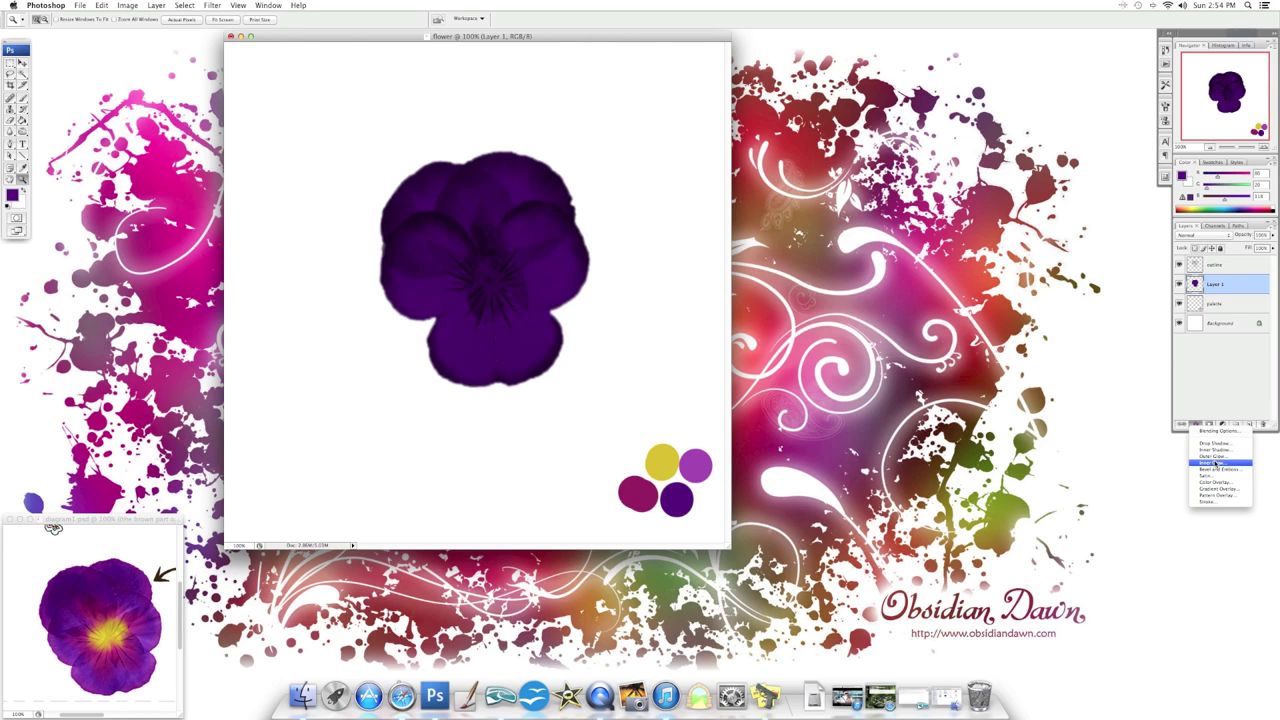
{"action": "left_click", "coordinate": [1214, 463]}
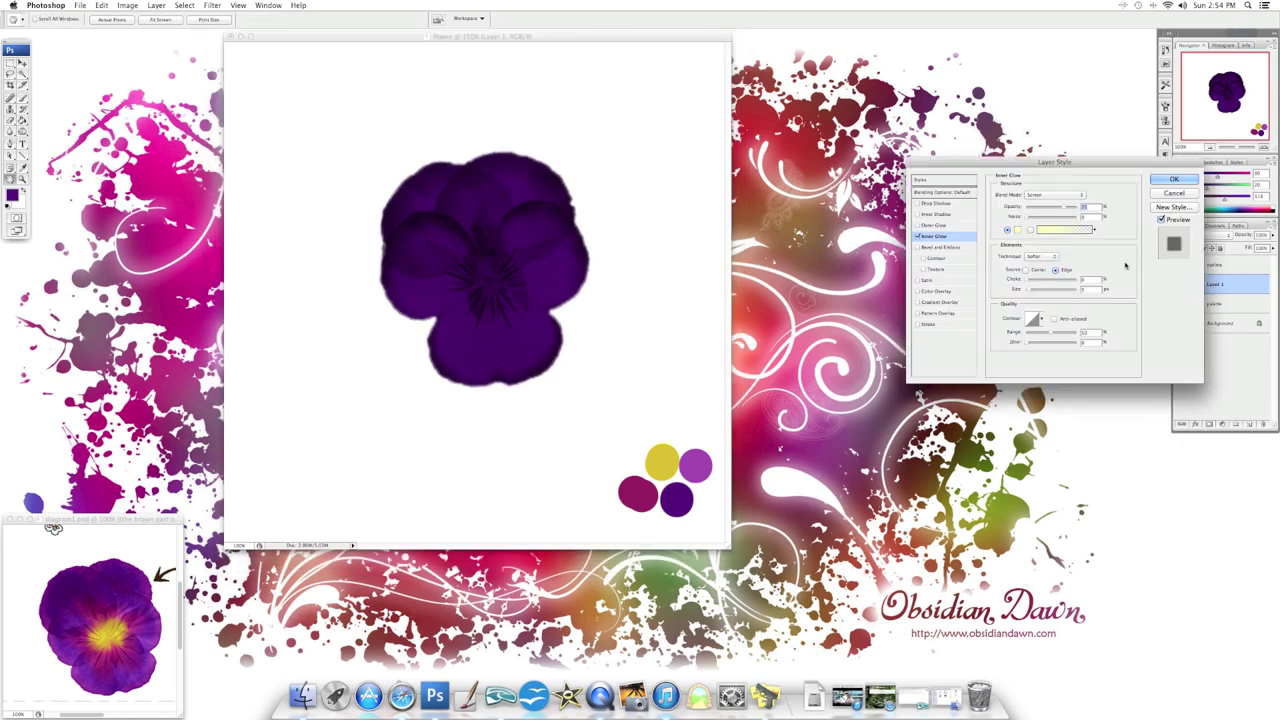
{"action": "left_click", "coordinate": [1018, 230]}
{"action": "left_click", "coordinate": [695, 465]}
{"action": "left_click", "coordinate": [1130, 382]}
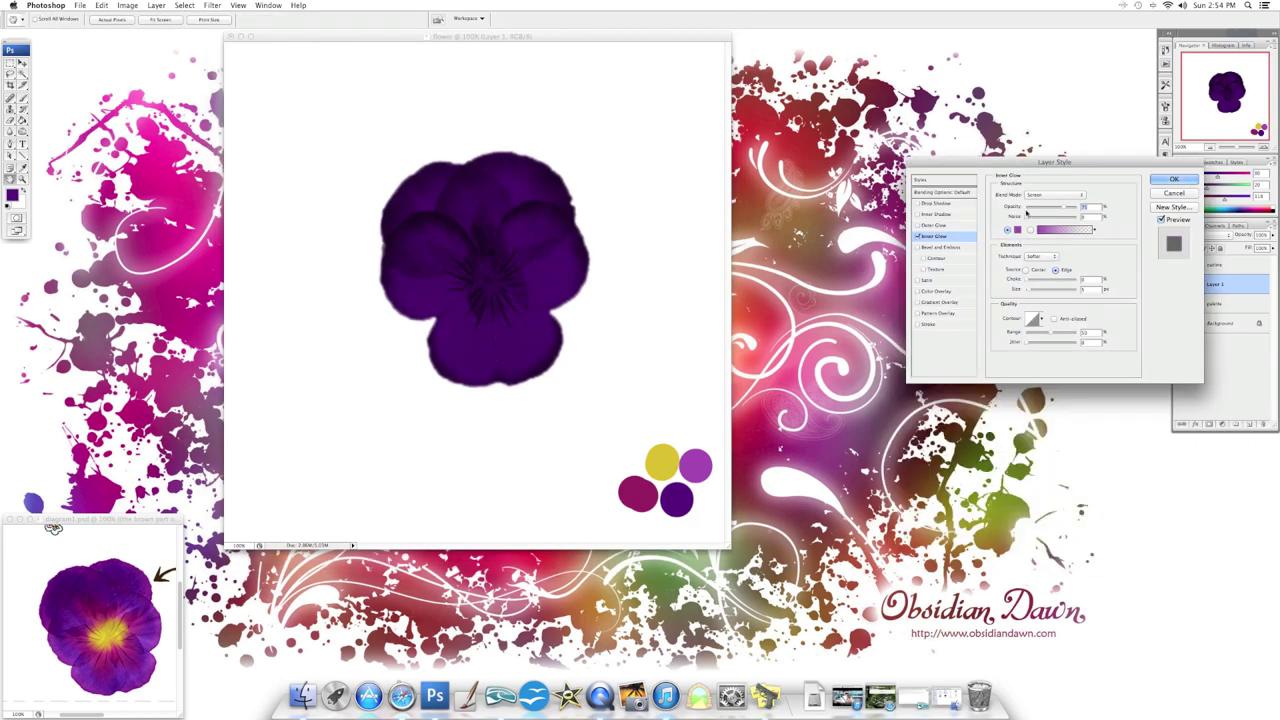
{"action": "left_click_drag", "start_coordinate": [1028, 290], "coordinate": [1055, 292]}
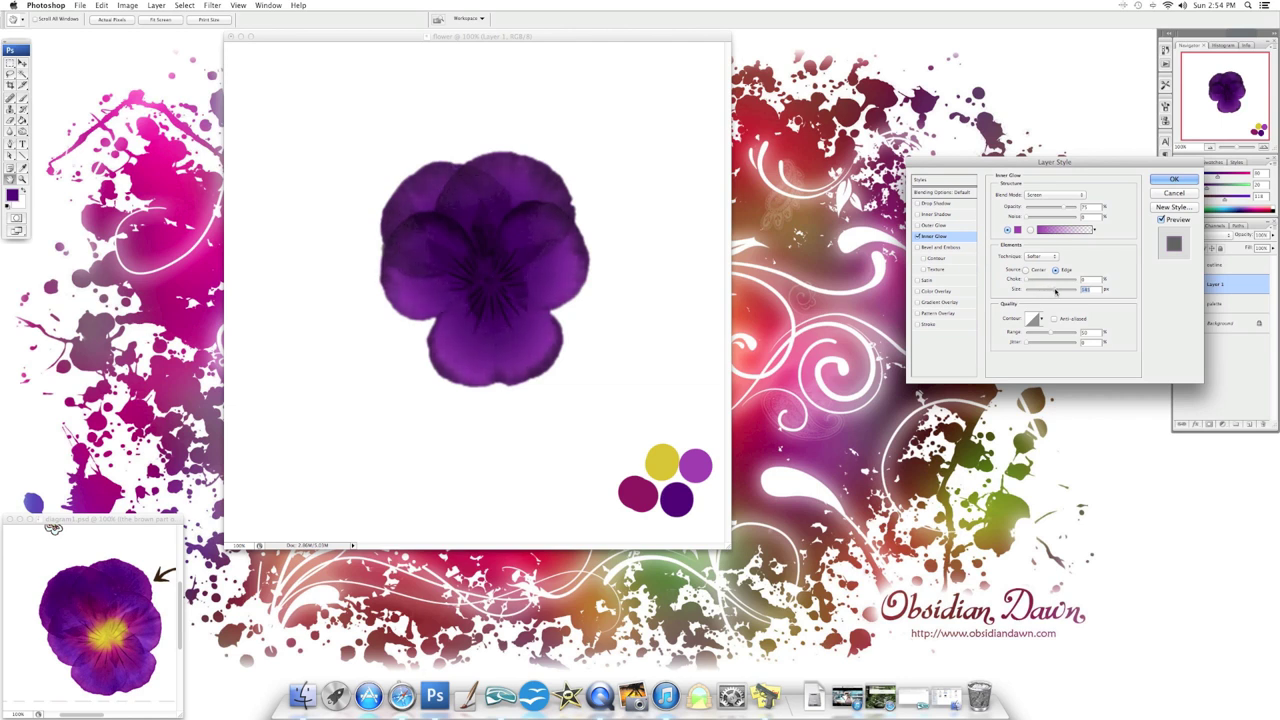
Compare the glow's Normal and Screen blend modes, keep Screen, raise the opacity, and reduce the glow size
{"action": "left_click", "coordinate": [1048, 195]}
{"action": "left_click", "coordinate": [1050, 132]}
{"action": "left_click", "coordinate": [1048, 195]}
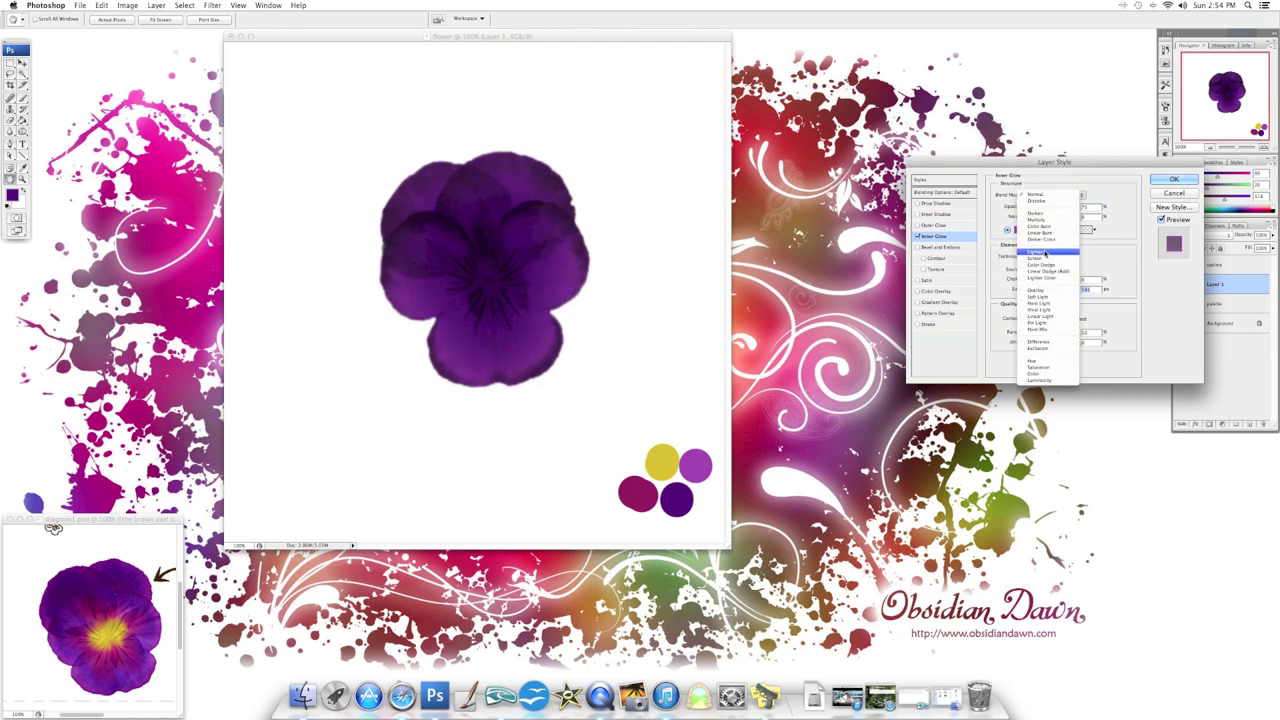
{"action": "left_click", "coordinate": [1045, 257]}
{"action": "left_click_drag", "start_coordinate": [1066, 208], "coordinate": [1072, 208]}
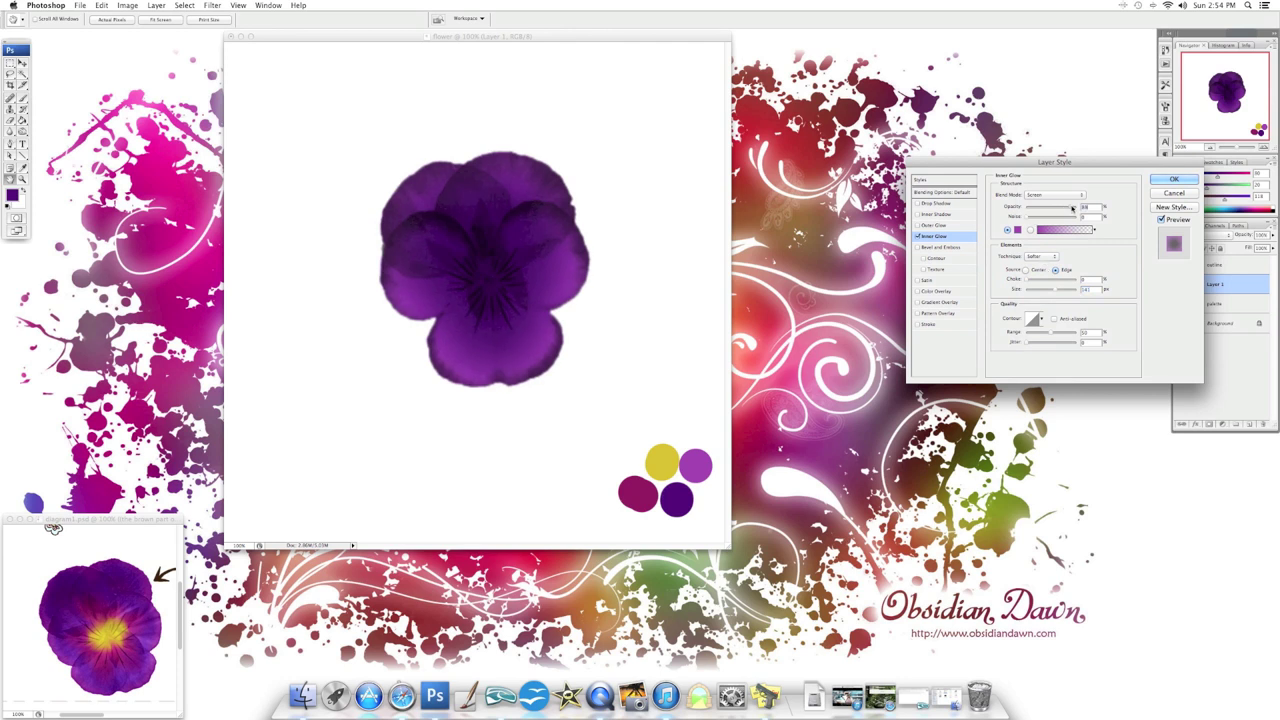
{"action": "left_click_drag", "start_coordinate": [1054, 290], "coordinate": [1042, 291]}
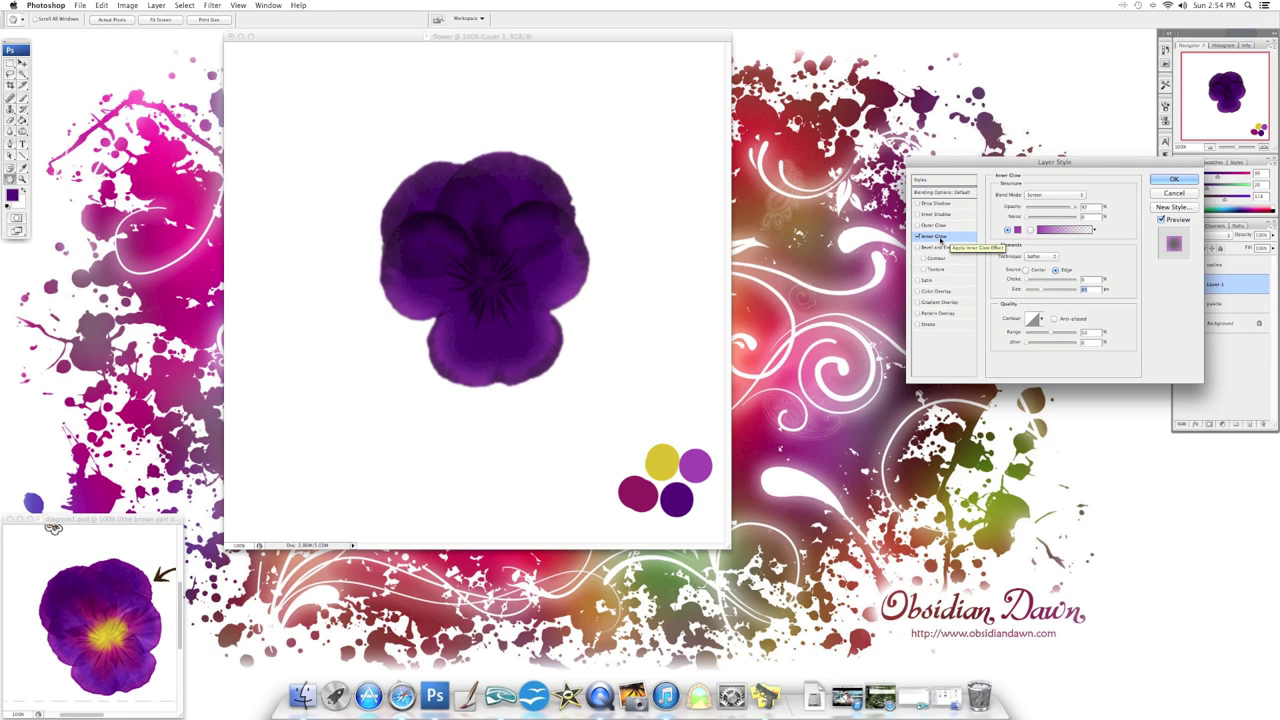
Try the glow from the centre, set its source back to Edge, and apply the layer style
{"action": "left_click", "coordinate": [1027, 271]}
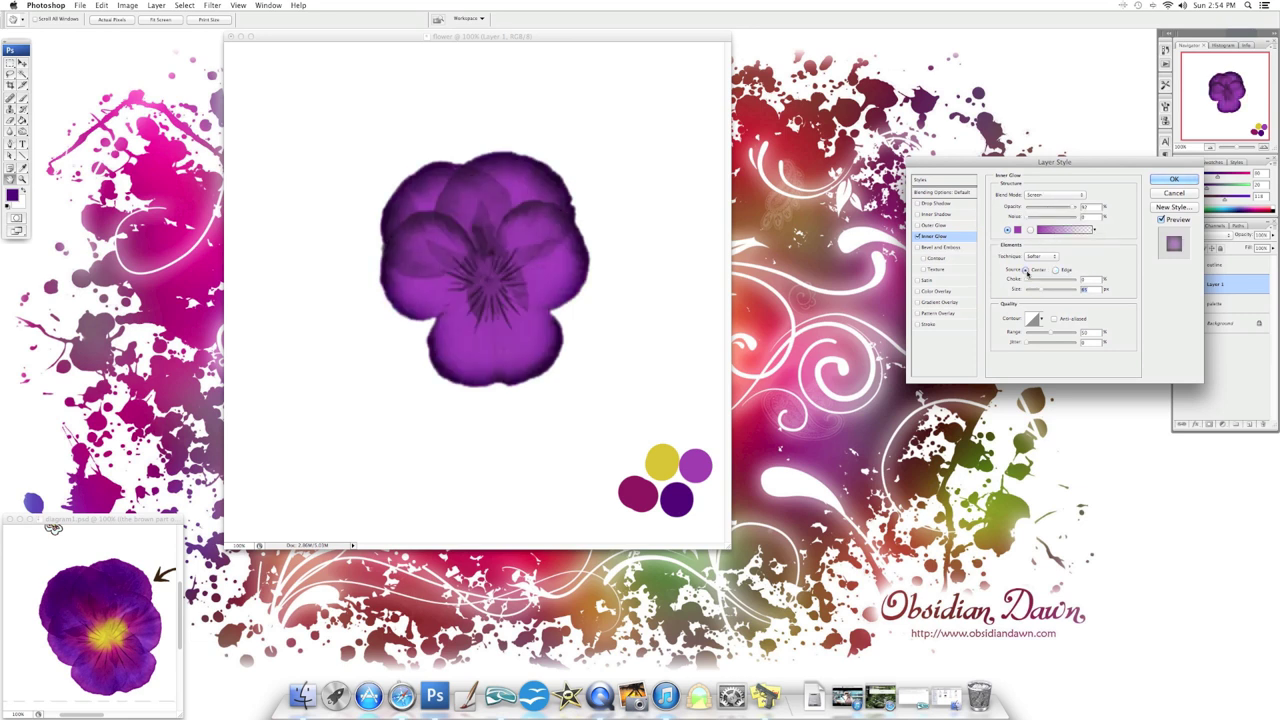
{"action": "left_click", "coordinate": [1055, 270]}
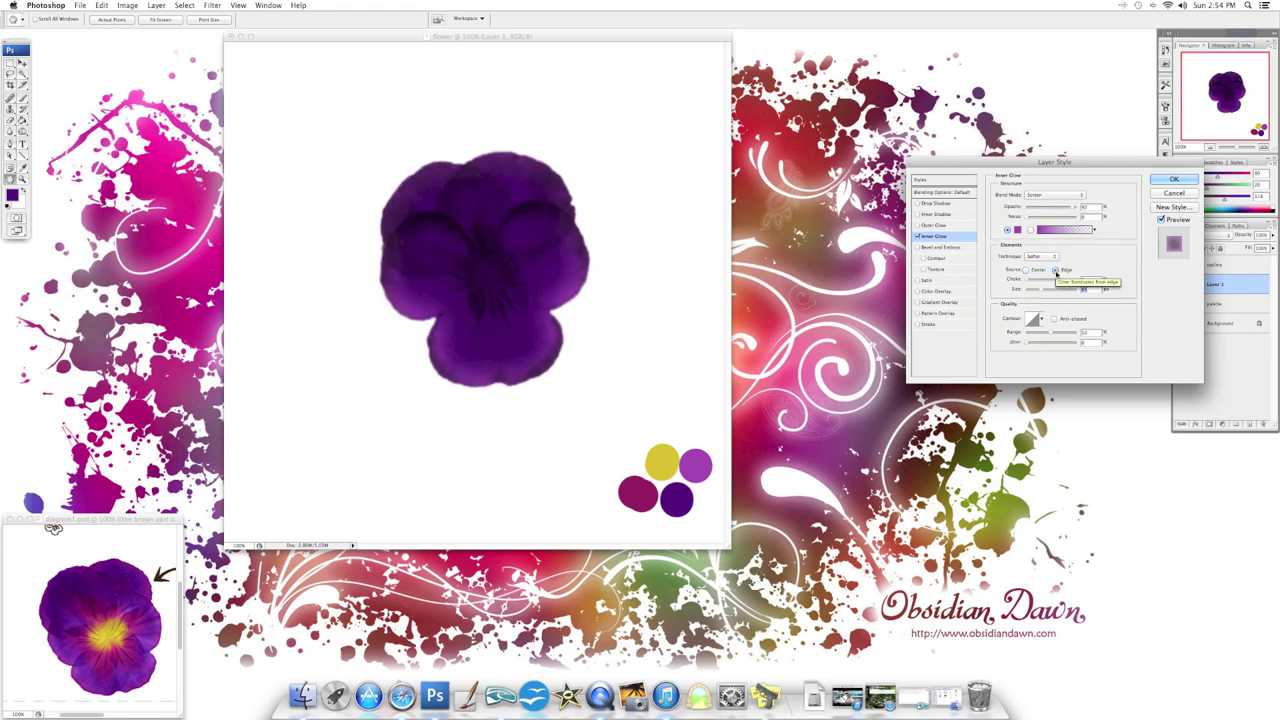
{"action": "left_click", "coordinate": [1166, 181]}
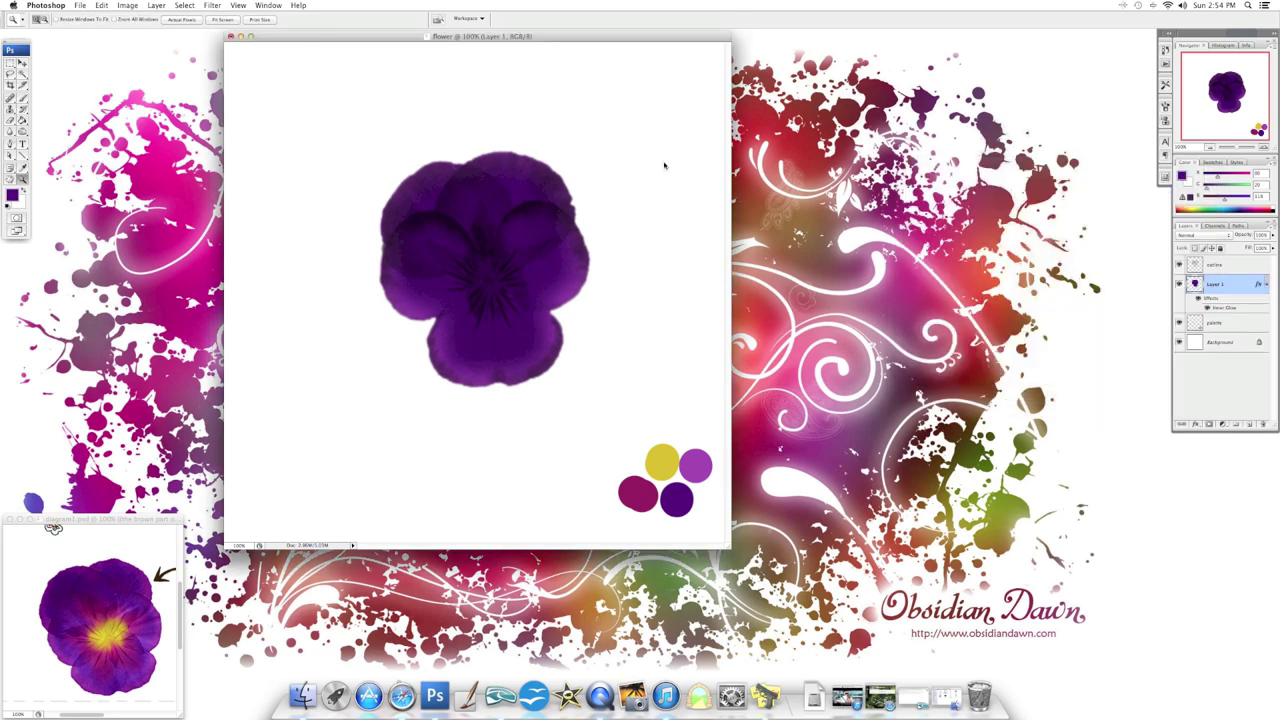
Add a layer beneath the purple fill and set the foreground colour to bright green 00fd06
{"action": "key", "text": "super+alt+shift+n"}
{"action": "left_click", "coordinate": [13, 194]}
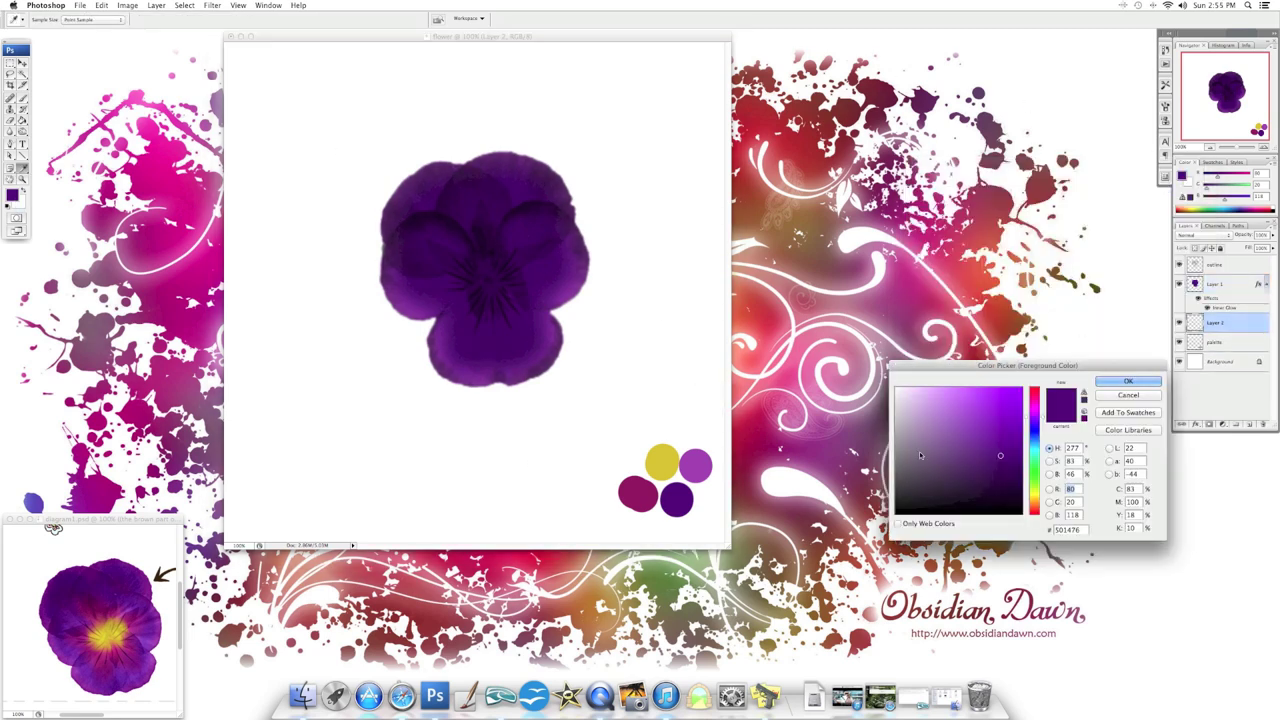
{"action": "left_click", "coordinate": [1034, 471]}
{"action": "left_click", "coordinate": [1021, 388]}
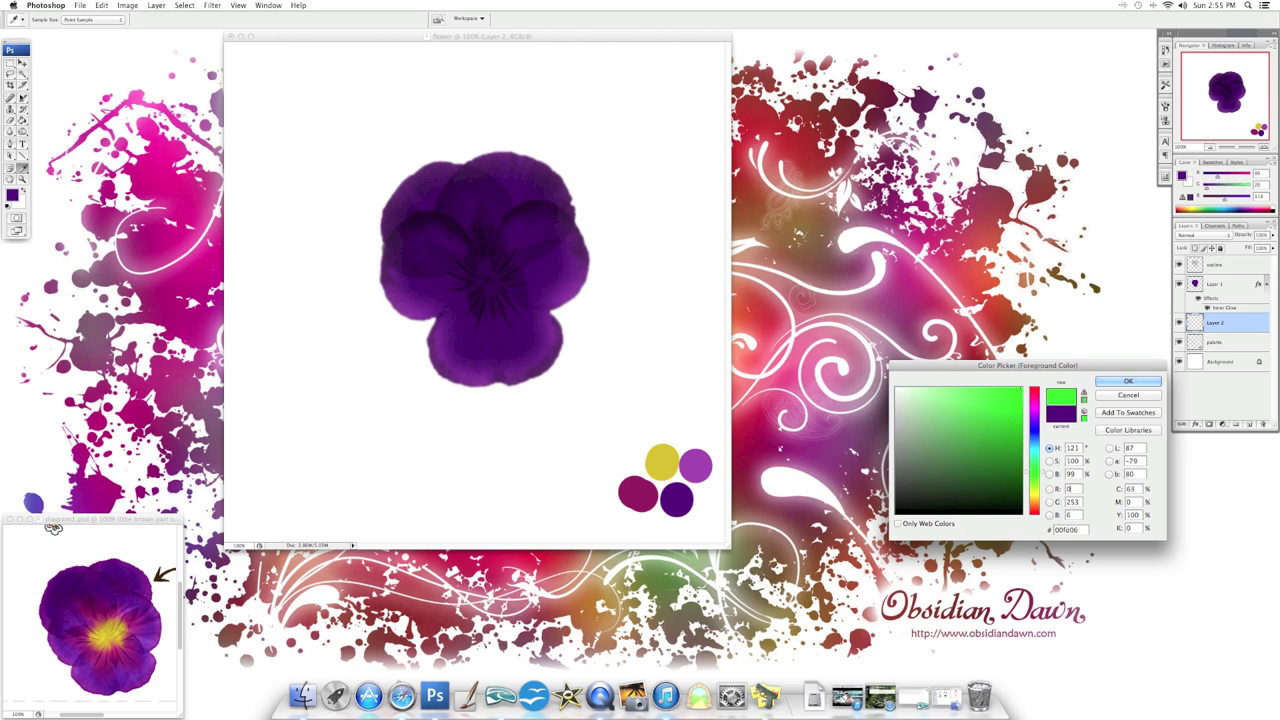
{"action": "left_click", "coordinate": [1125, 382]}
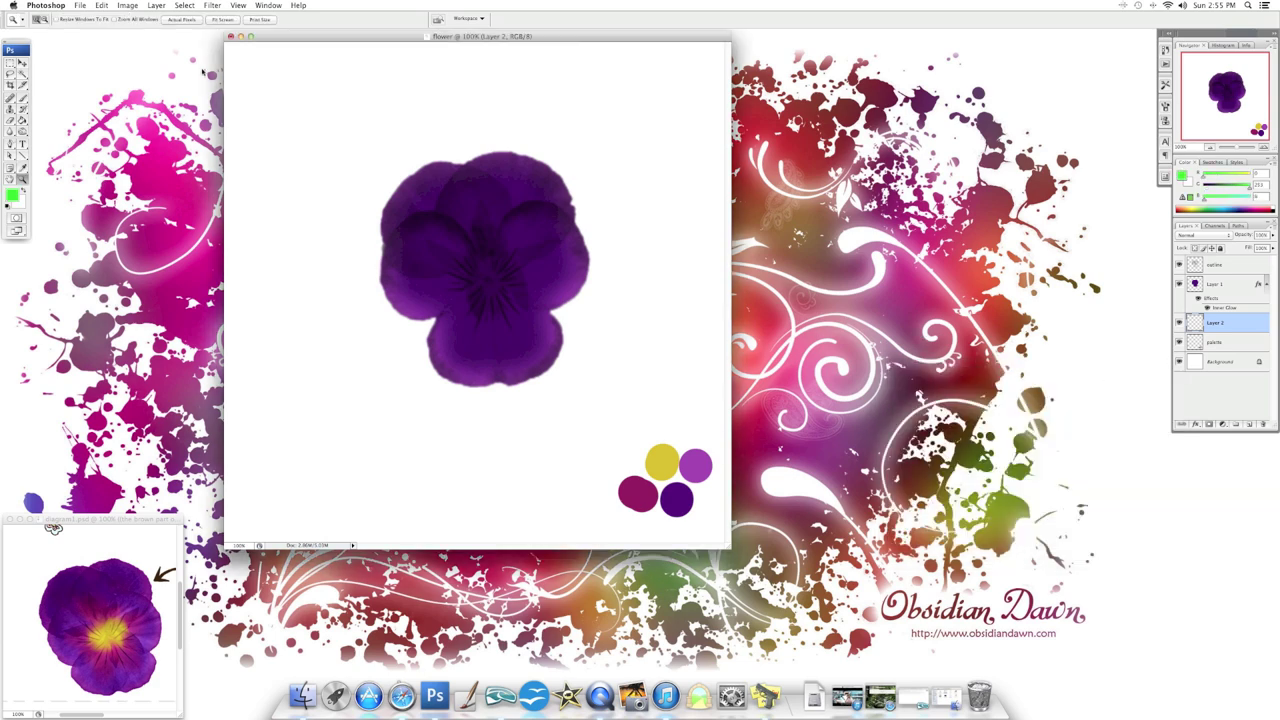
Paint a broad diagonal green test stroke behind the pansy with a large hard brush
{"action": "key", "text": "b"}
{"action": "left_click", "coordinate": [64, 20]}
{"action": "left_click", "coordinate": [66, 22]}
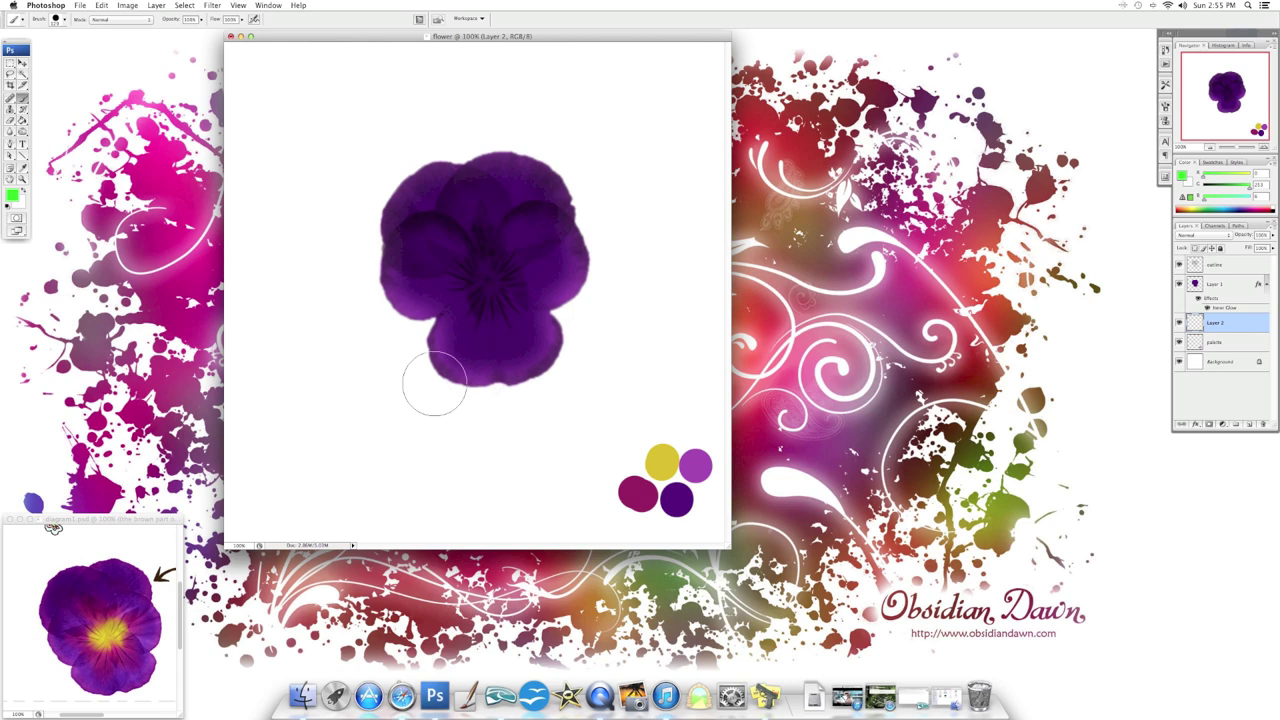
{"action": "mouse_move", "coordinate": [289, 437]}
{"action": "left_mouse_down"}
{"action": "mouse_move", "coordinate": [540, 229]}
{"action": "mouse_move", "coordinate": [640, 115]}
{"action": "left_mouse_up"}
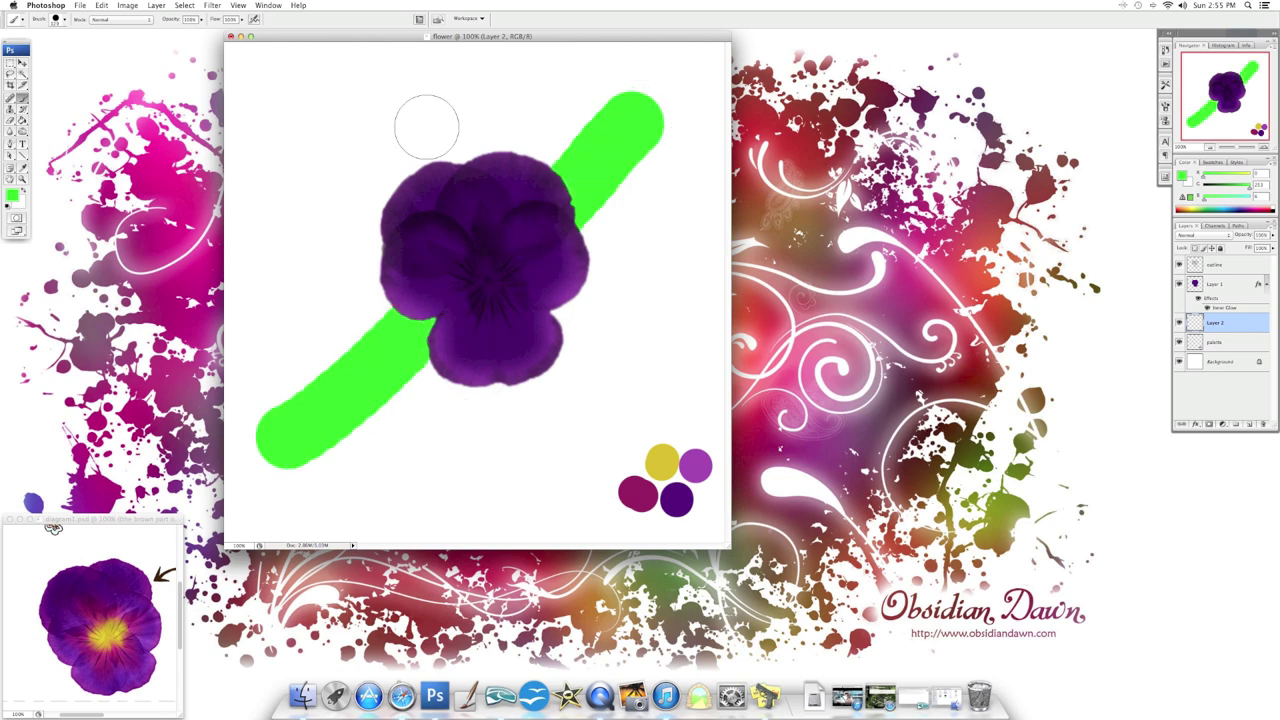
Remove the green test paint and brush soft yellow over the pansy's centre on a layer above the purple fill
{"action": "right_click", "coordinate": [1249, 322]}
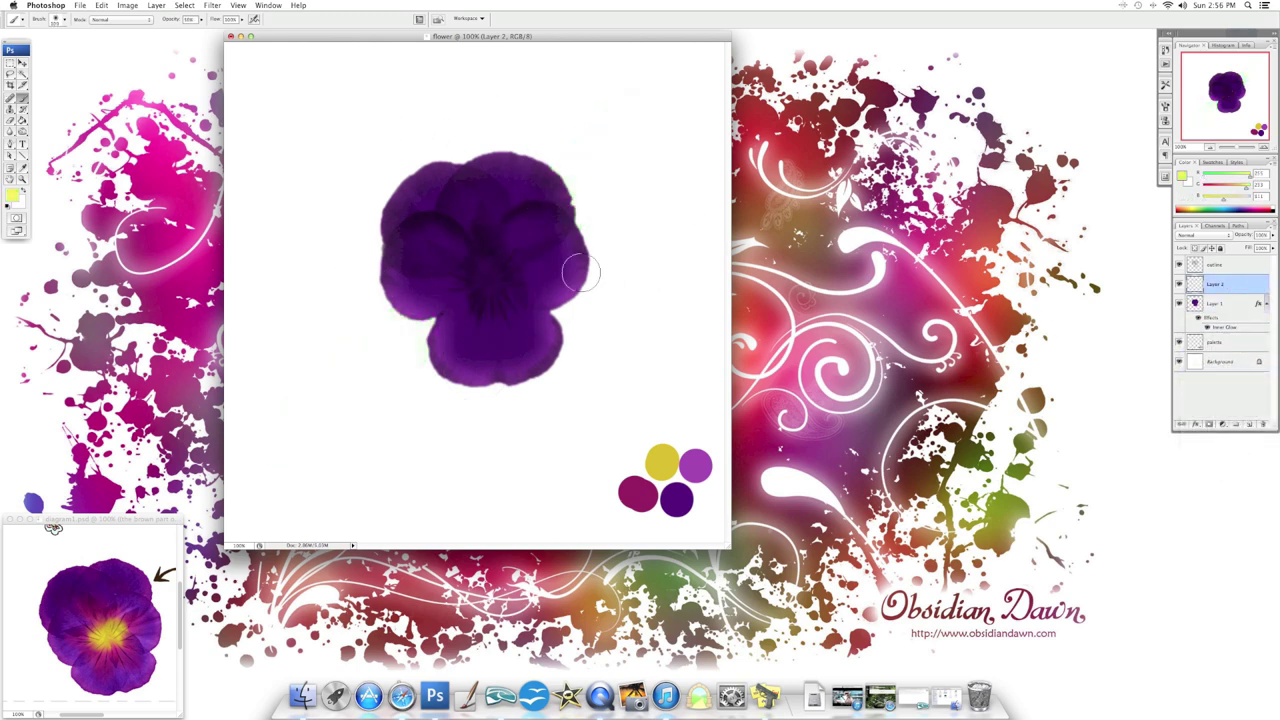
{"action": "mouse_move", "coordinate": [460, 255]}
{"action": "left_mouse_down"}
{"action": "mouse_move", "coordinate": [500, 285]}
{"action": "mouse_move", "coordinate": [490, 308]}
{"action": "left_mouse_up"}
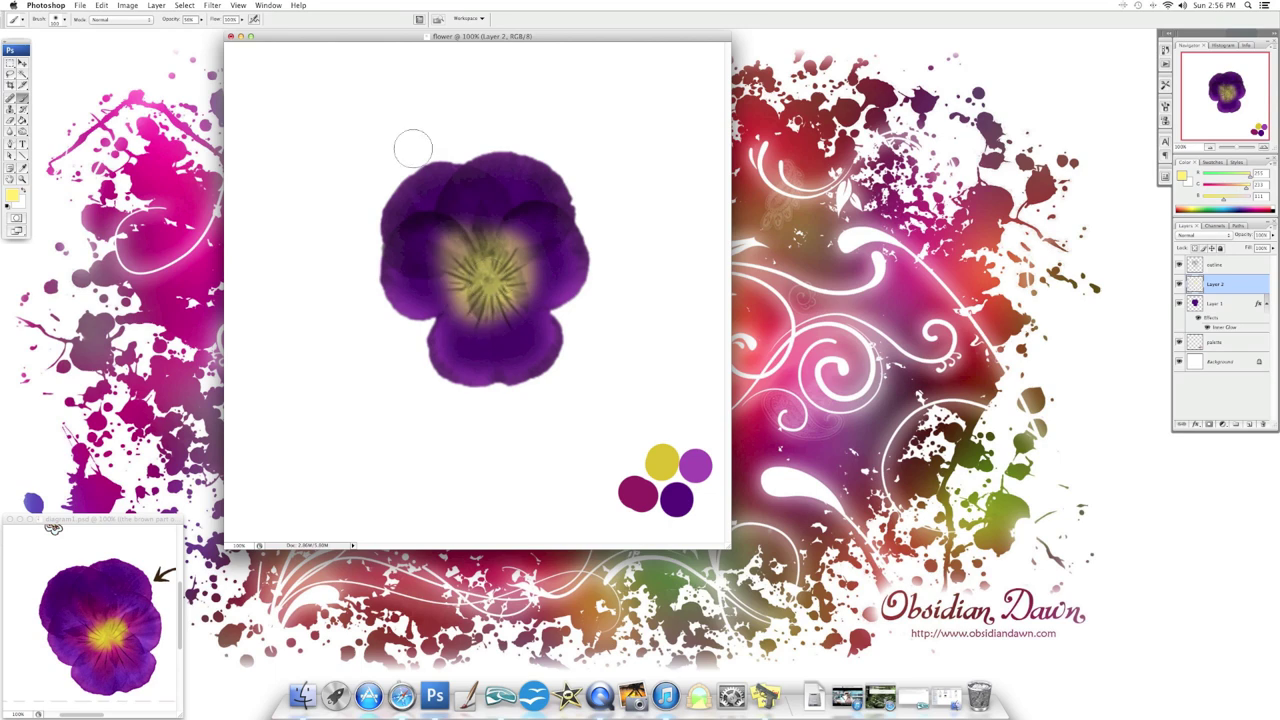
Brush a brighter version of the palette's magenta around the yellow centre on a new layer directly above the purple fill
{"action": "left_click", "coordinate": [12, 195]}
{"action": "left_click", "coordinate": [638, 494]}
{"action": "left_click", "coordinate": [1003, 409]}
{"action": "left_click", "coordinate": [1127, 381]}
{"action": "left_click", "coordinate": [1225, 303]}
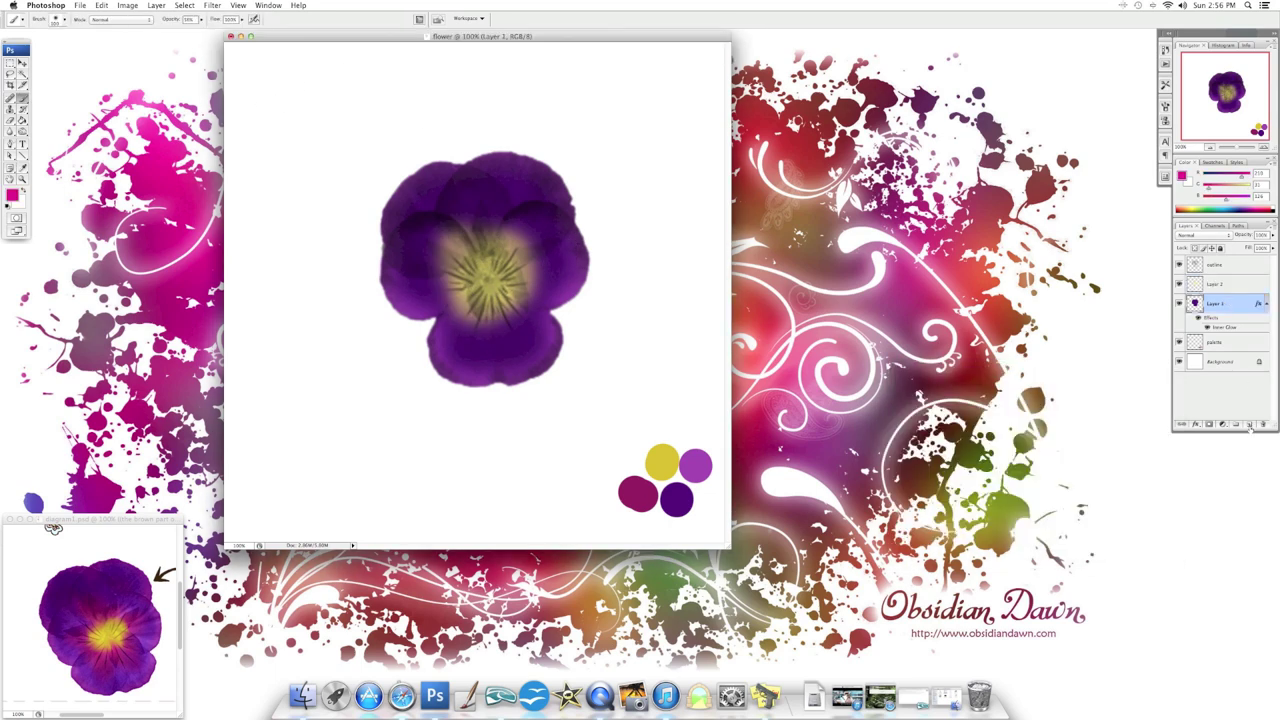
{"action": "left_click", "coordinate": [1248, 424]}
{"action": "mouse_move", "coordinate": [448, 222]}
{"action": "left_mouse_down"}
{"action": "mouse_move", "coordinate": [538, 262]}
{"action": "mouse_move", "coordinate": [485, 291]}
{"action": "left_mouse_up"}
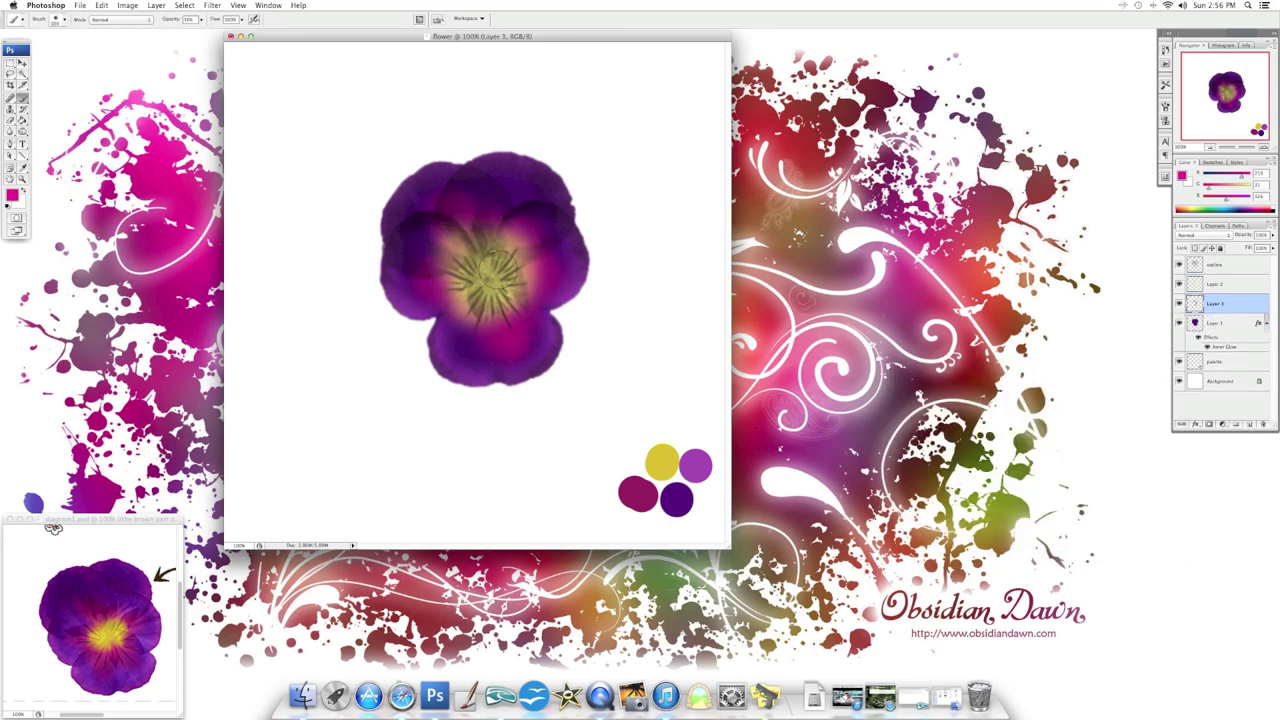
Set up the Eraser on the yellow layer with a soft round brush, adjust its opacity, and switch to a smaller soft brush
{"action": "left_click", "coordinate": [1226, 286]}
{"action": "left_click", "coordinate": [10, 122]}
{"action": "left_click", "coordinate": [62, 19]}
{"action": "double_click", "coordinate": [156, 218]}
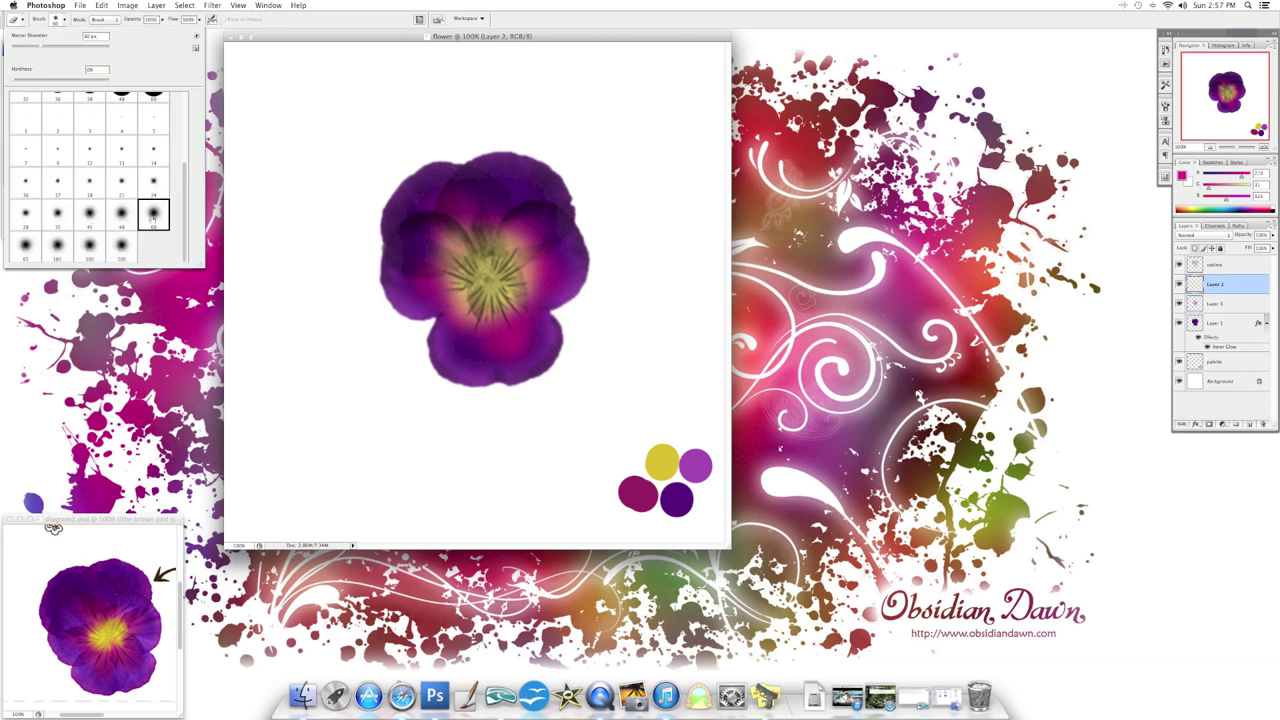
{"action": "left_click", "coordinate": [162, 19]}
{"action": "left_click", "coordinate": [63, 19]}
{"action": "double_click", "coordinate": [58, 212]}
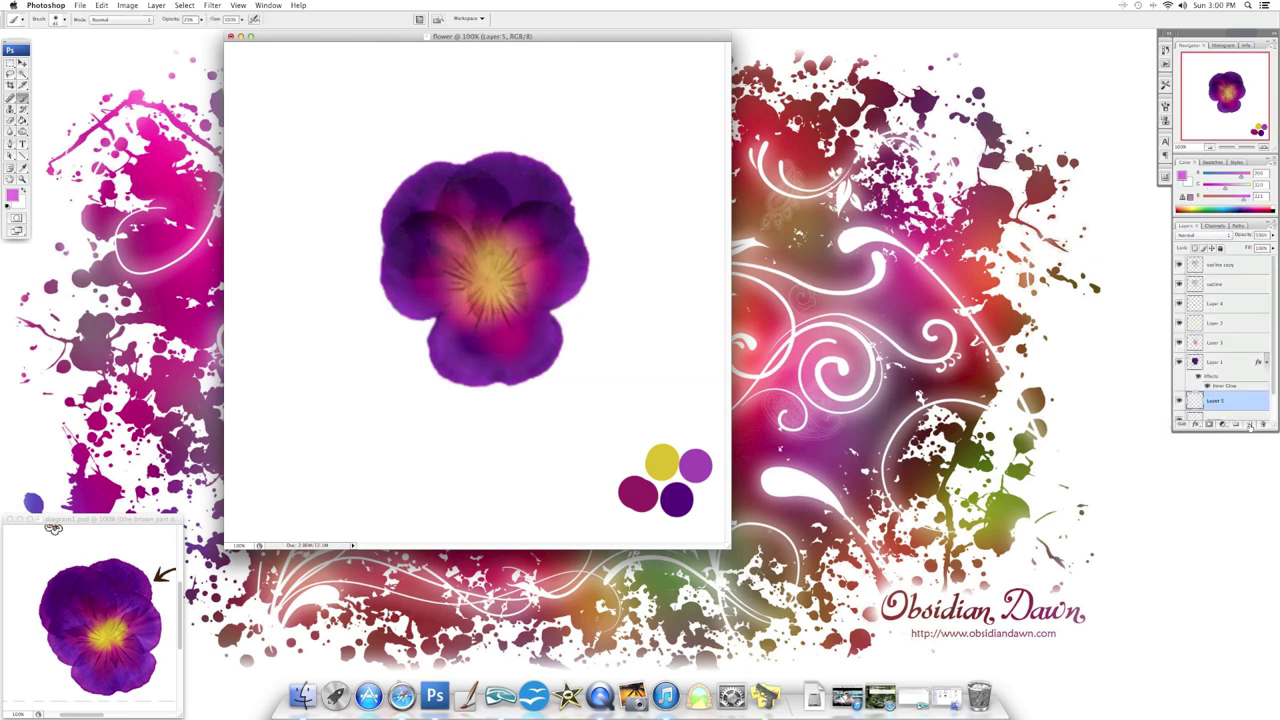
Delete the palette layer with the colour samples
{"action": "scroll", "coordinate": [1231, 394], "scroll_direction": "down", "scroll_amount": 3}
{"action": "right_click", "coordinate": [1229, 383]}
{"action": "left_click", "coordinate": [1227, 419]}
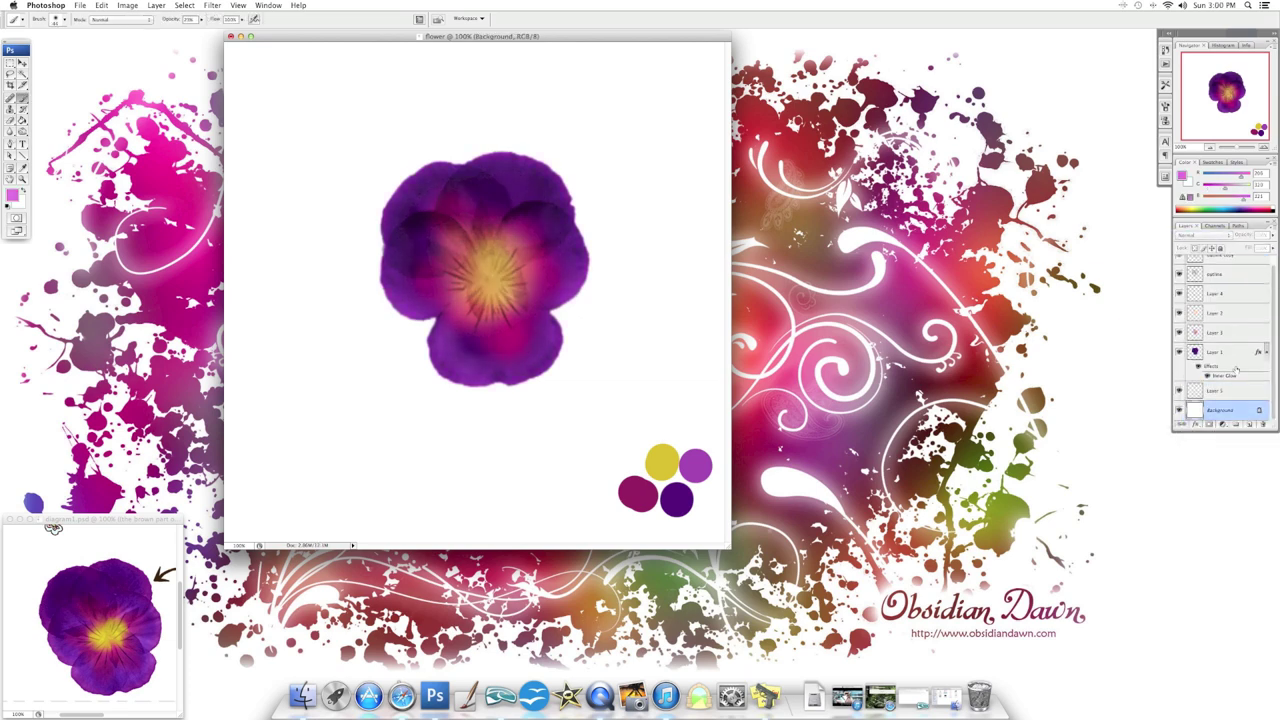
Rename the empty layer above the background as "combination layer"
{"action": "left_click", "coordinate": [1220, 390]}
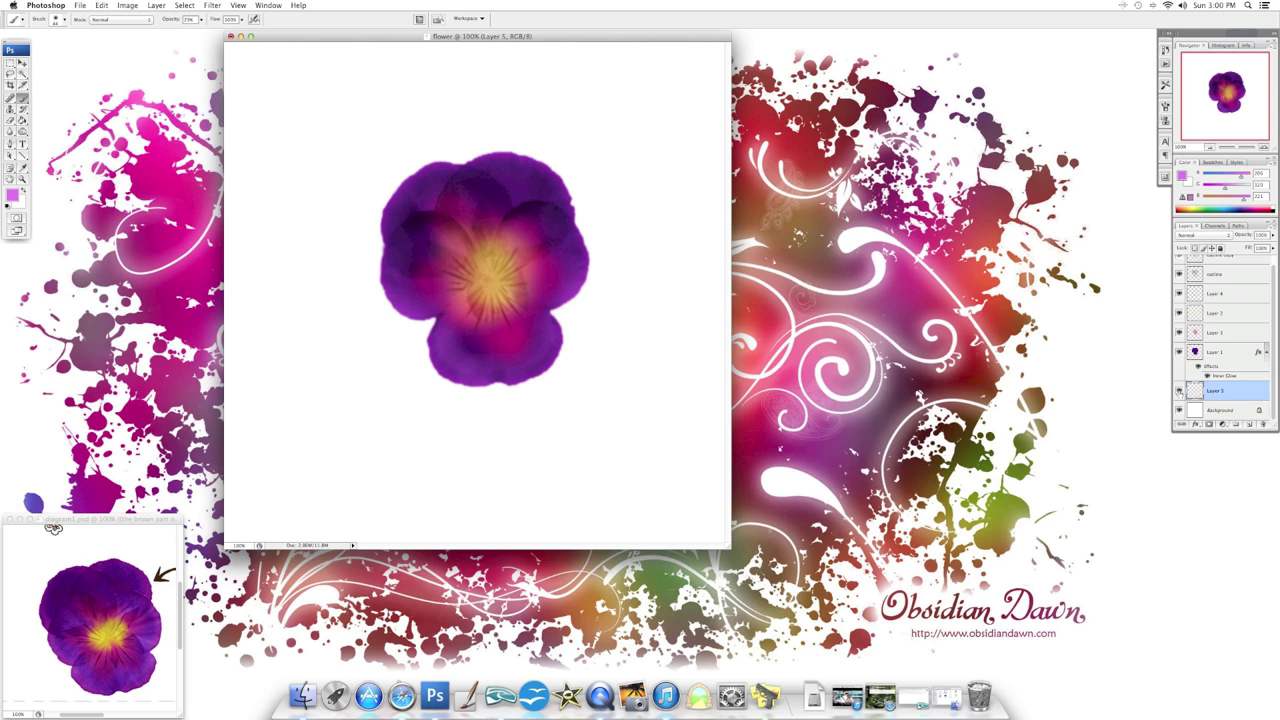
{"action": "right_click", "coordinate": [1212, 391]}
{"action": "left_click", "coordinate": [1225, 397]}
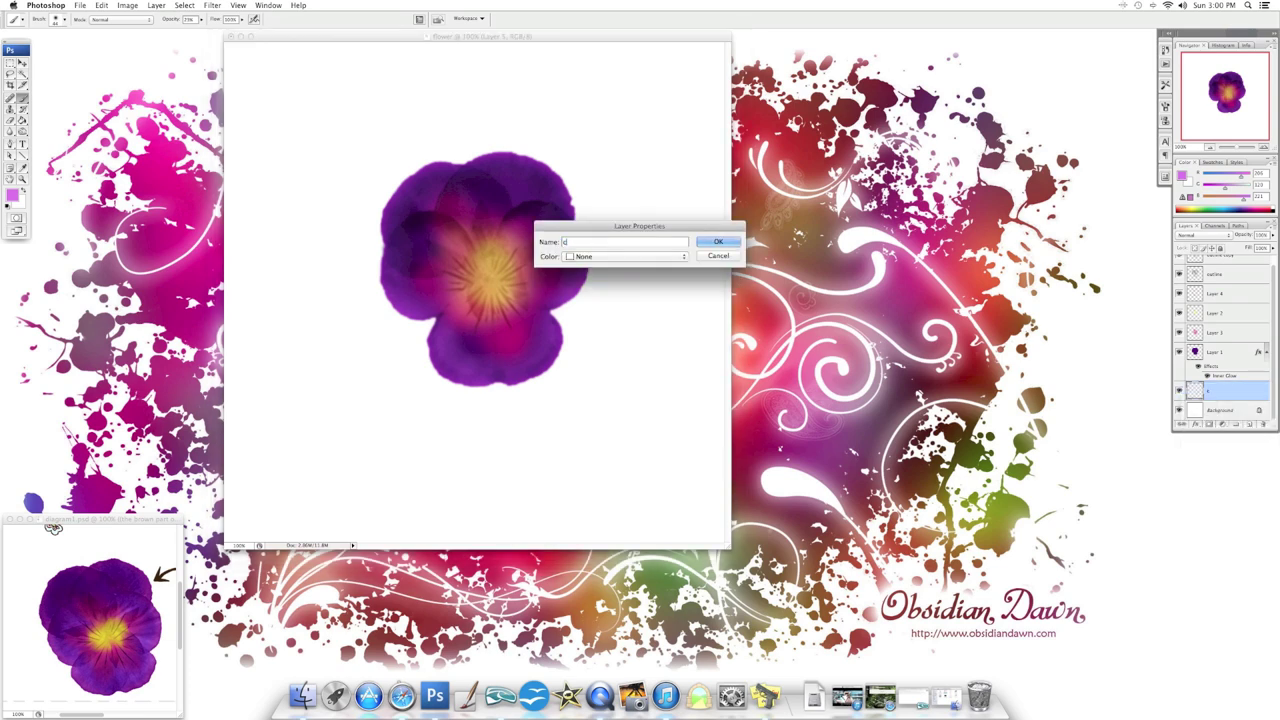
{"action": "type", "text": "combination layer"}
{"action": "key", "text": "Return"}
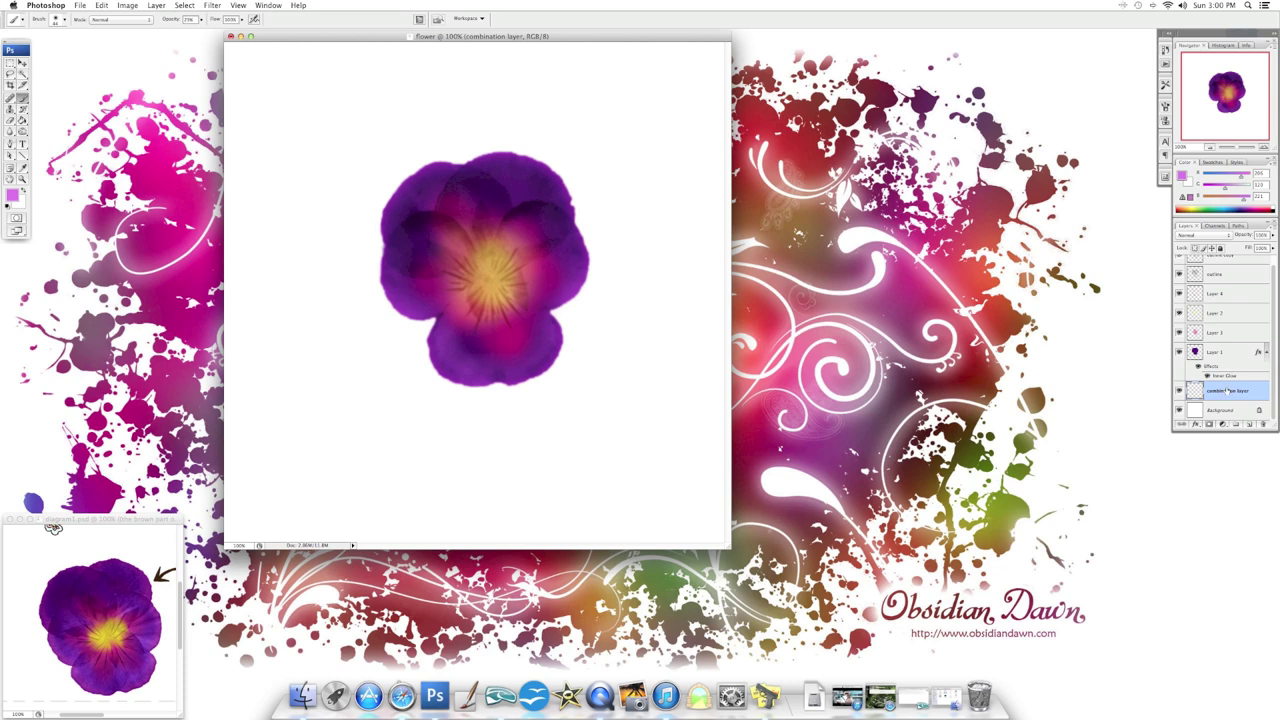
Merge all flower layers from the outline copy down to the combination layer, leaving out the background
{"action": "scroll", "coordinate": [1227, 390], "scroll_direction": "up", "scroll_amount": 1}
{"action": "left_click", "coordinate": [1226, 267], "text": "shift"}
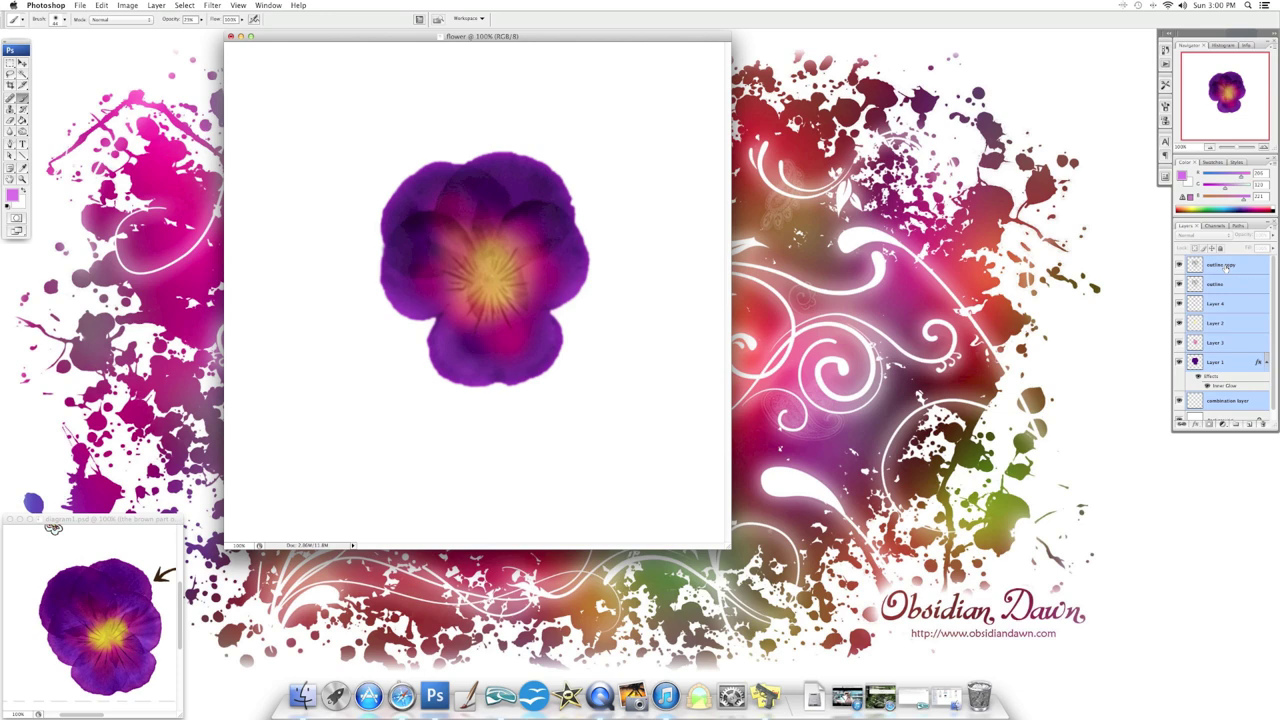
{"action": "key", "text": "super+e"}
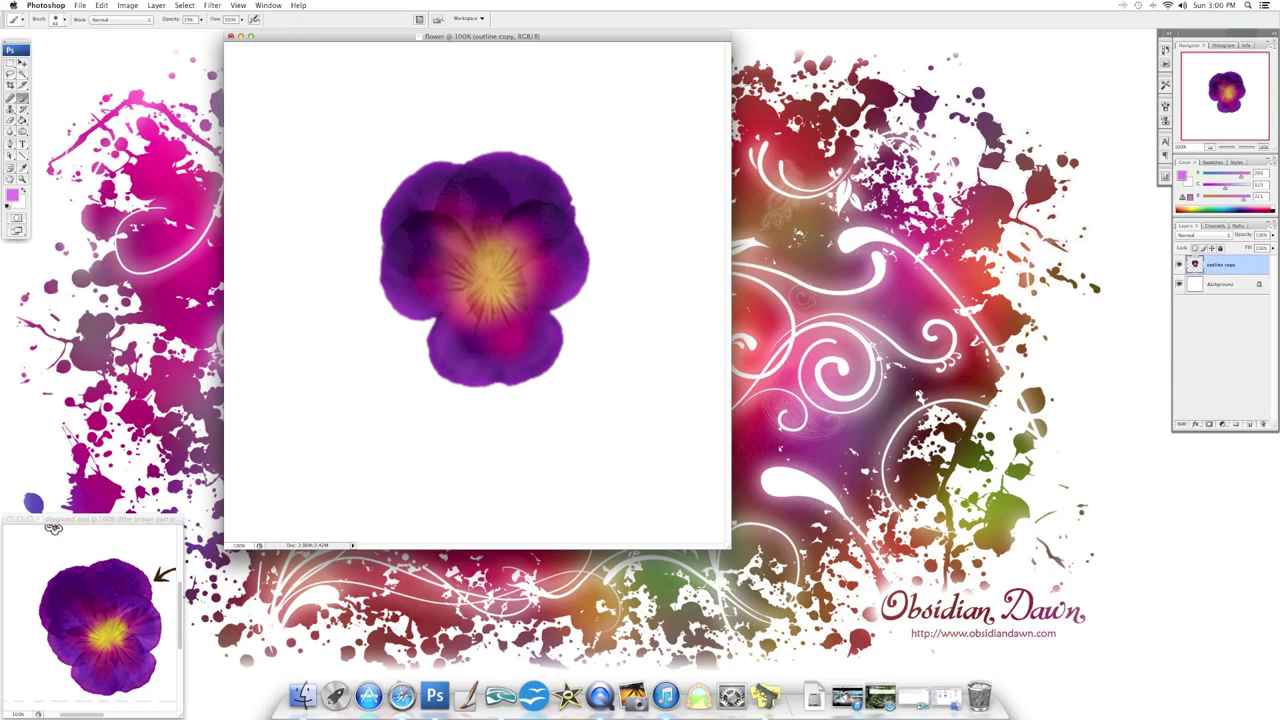
Adjust the merged flower's brightness to +6 and contrast to +52
{"action": "left_click", "coordinate": [127, 5]}
{"action": "mouse_move", "coordinate": [160, 48]}
{"action": "left_click", "coordinate": [310, 110]}
{"action": "left_click_drag", "start_coordinate": [605, 275], "coordinate": [616, 249]}
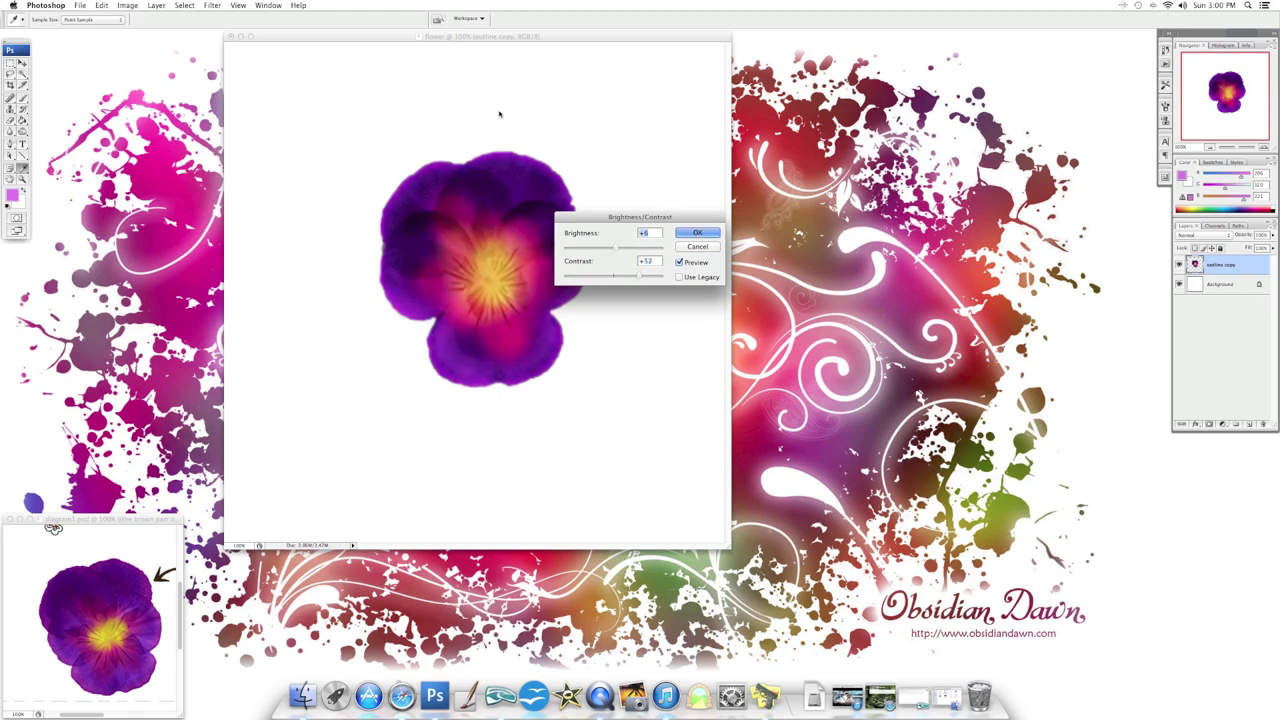
{"action": "key", "text": "Return"}
Reduce the merged flower's saturation to -19 with Hue/Saturation
{"action": "left_click", "coordinate": [127, 5]}
{"action": "mouse_move", "coordinate": [160, 48]}
{"action": "left_click", "coordinate": [265, 118]}
{"action": "left_click_drag", "start_coordinate": [880, 362], "coordinate": [873, 363]}
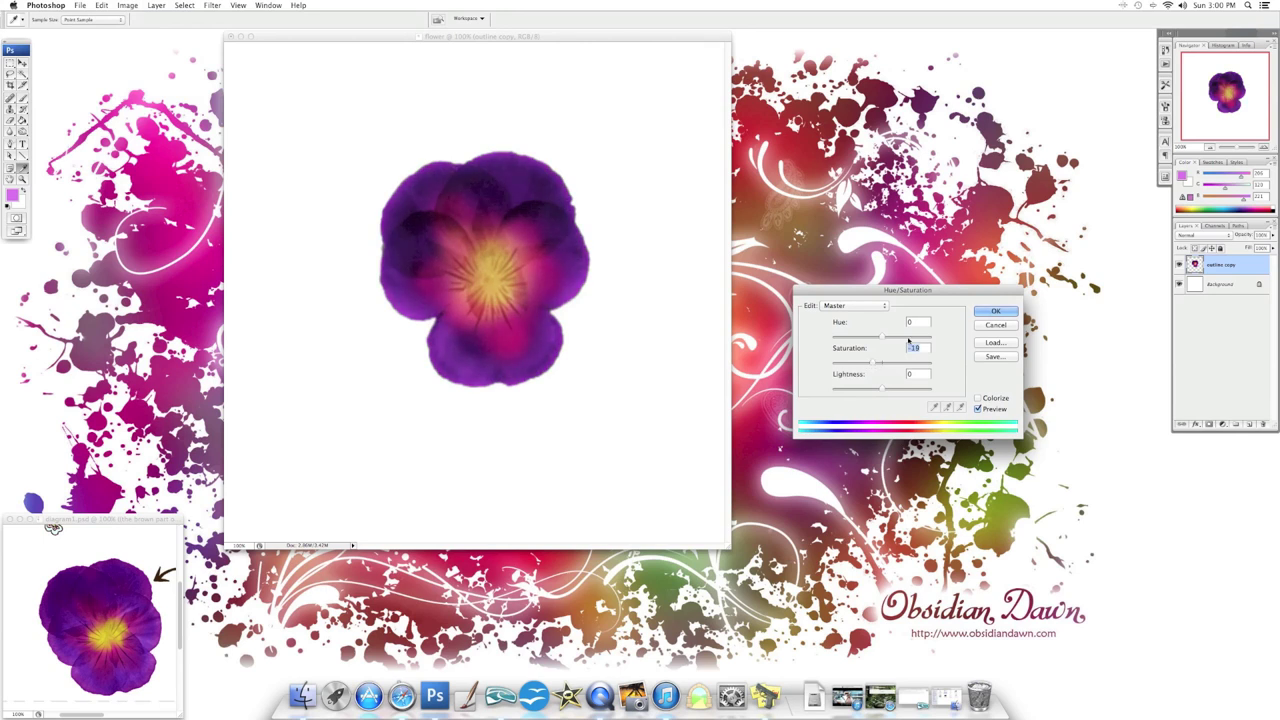
{"action": "left_click", "coordinate": [993, 315]}
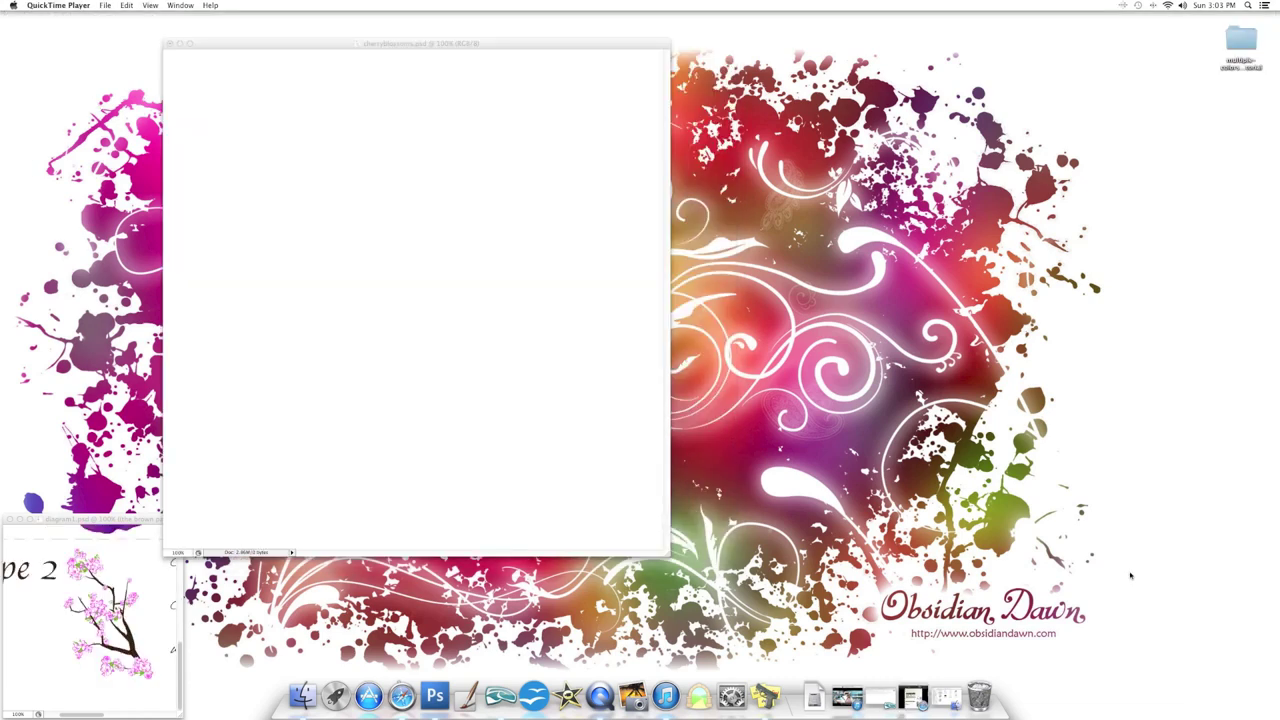
In cherryblossoms.psd, replace the current brushes with the SS-vector-foliage set and choose the cherry blossom branch brush
{"action": "left_click", "coordinate": [392, 40]}
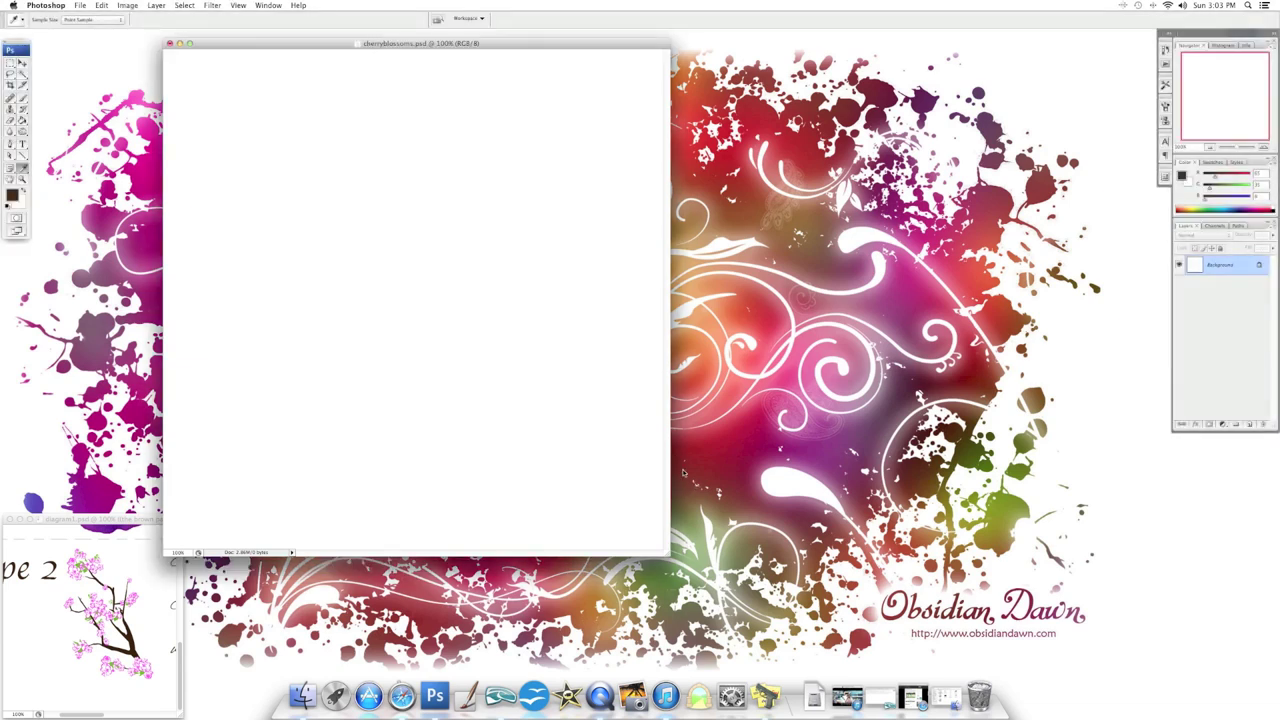
{"action": "left_click", "coordinate": [21, 99]}
{"action": "left_click", "coordinate": [65, 20]}
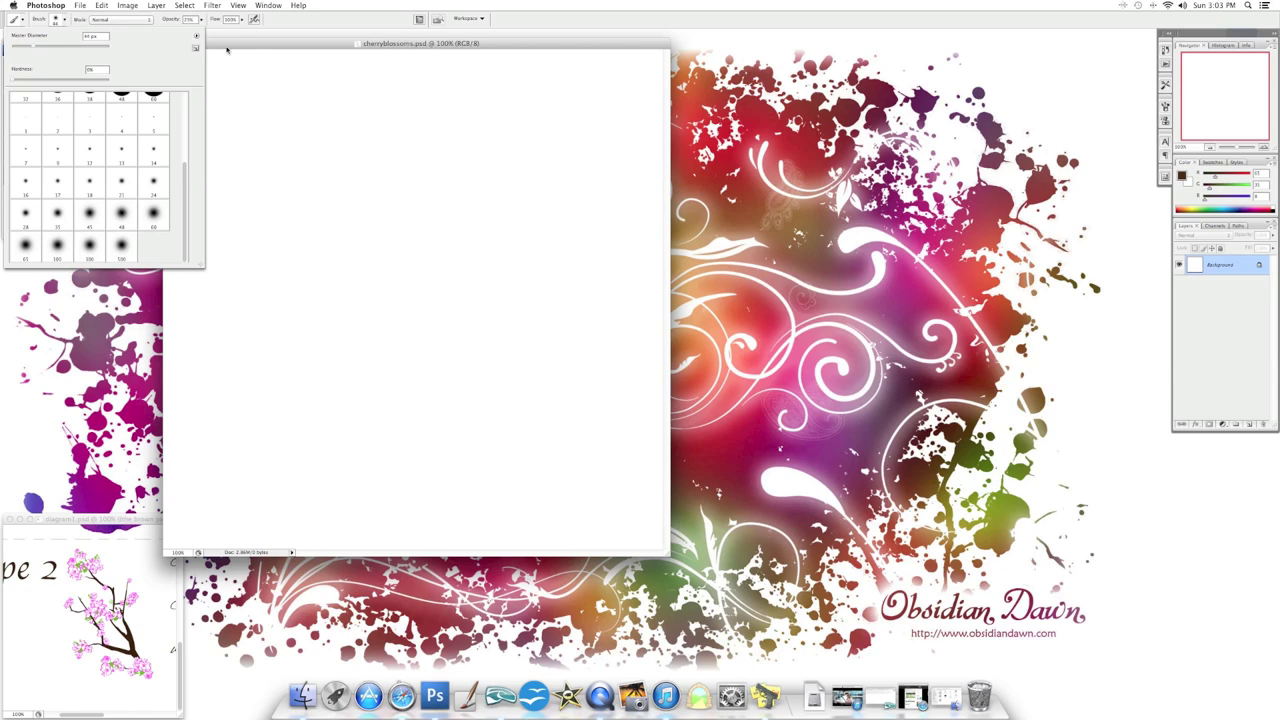
{"action": "left_click", "coordinate": [197, 37]}
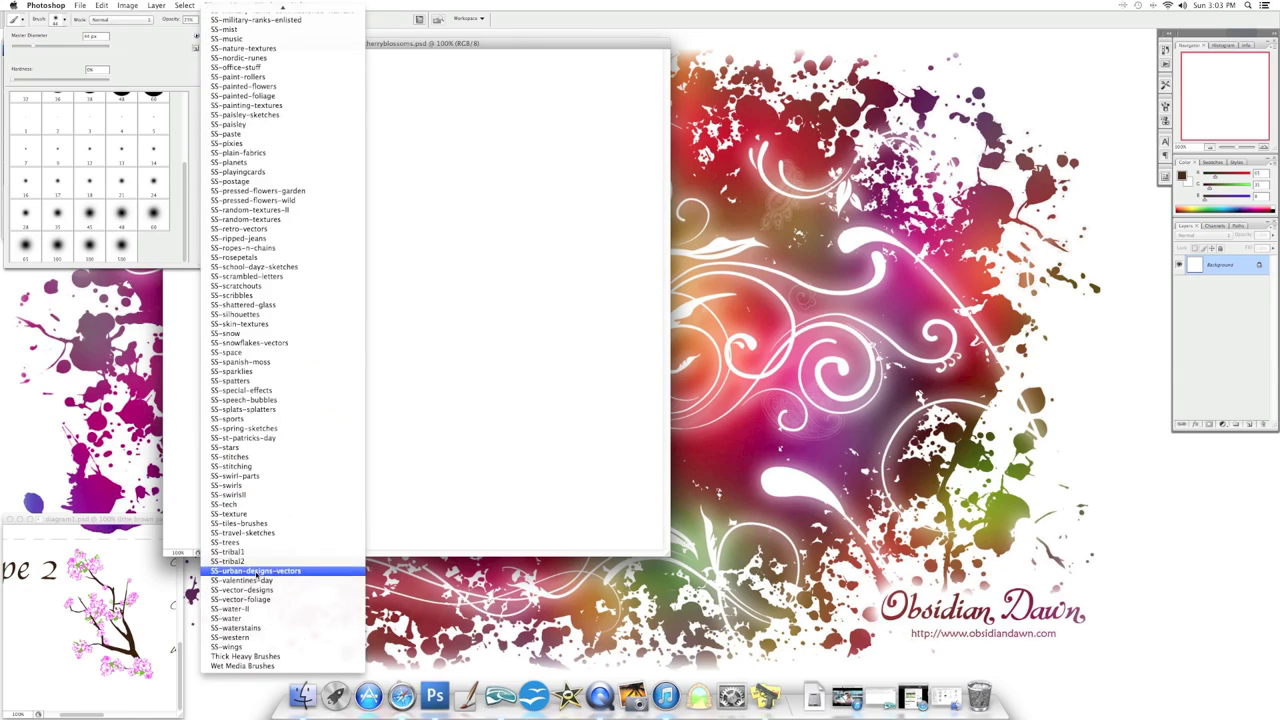
{"action": "left_click", "coordinate": [250, 599]}
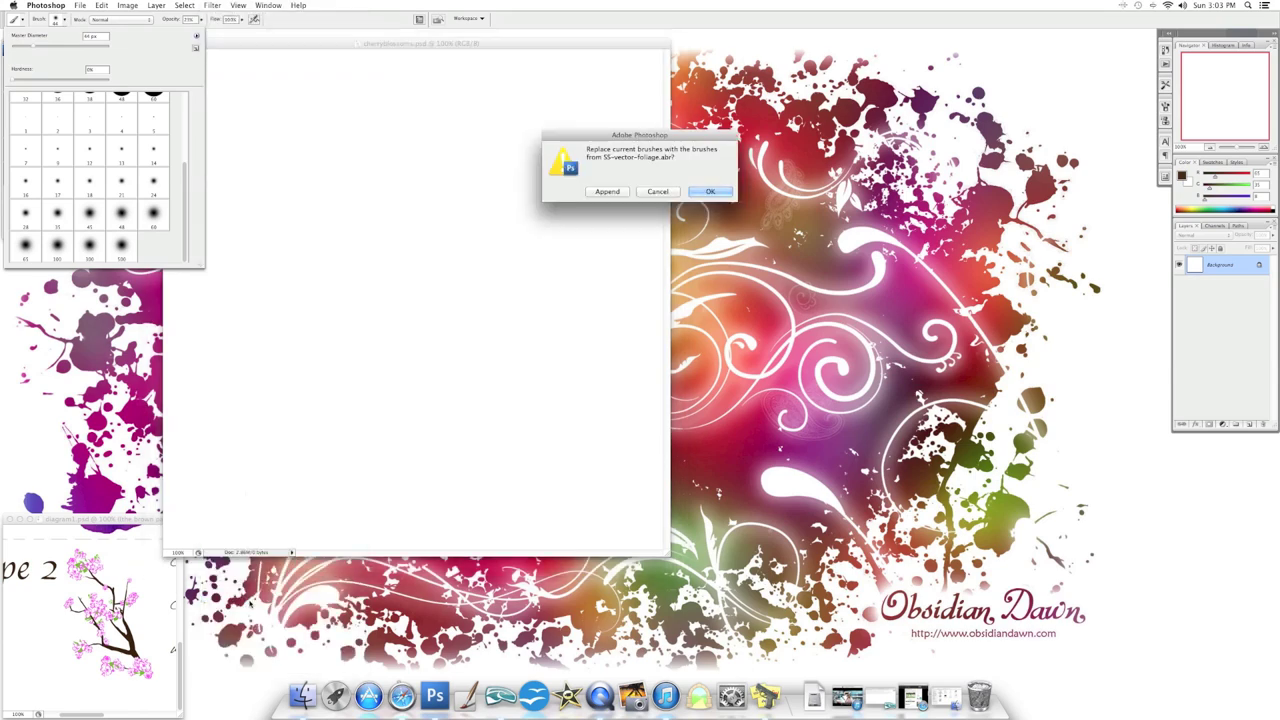
{"action": "left_click", "coordinate": [716, 192]}
{"action": "left_click", "coordinate": [121, 139]}
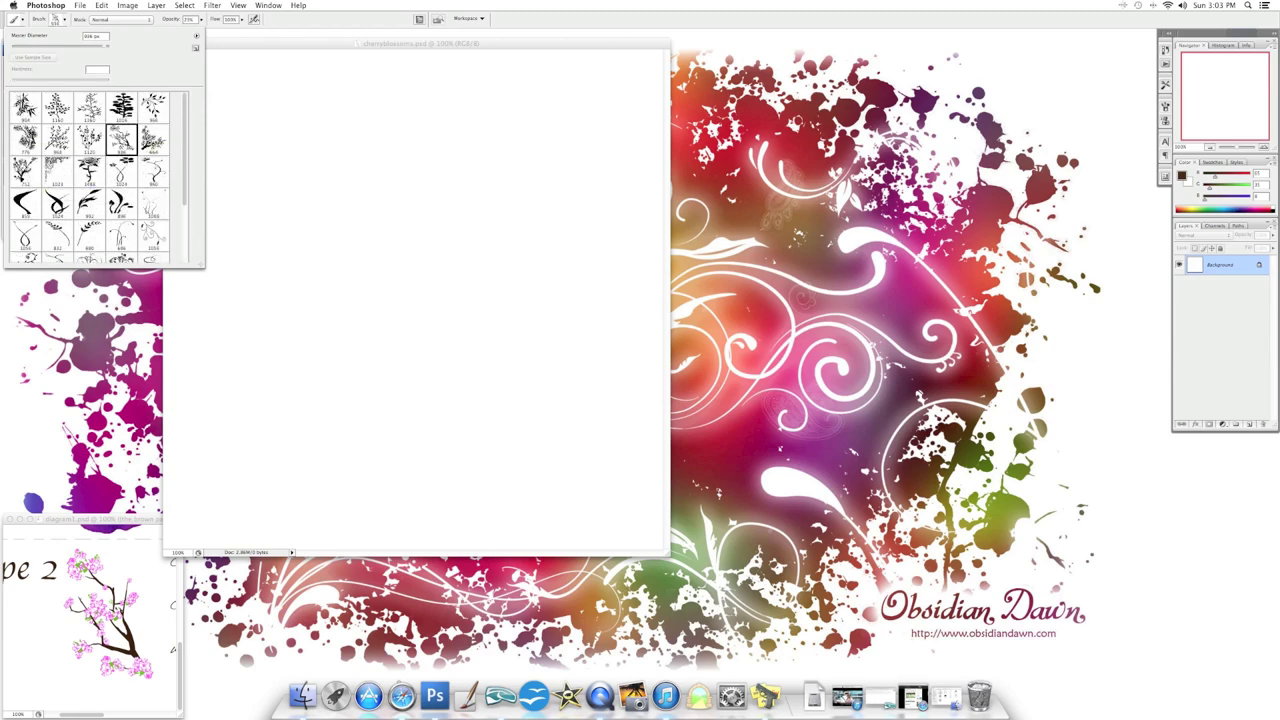
{"action": "key", "text": "Return"}
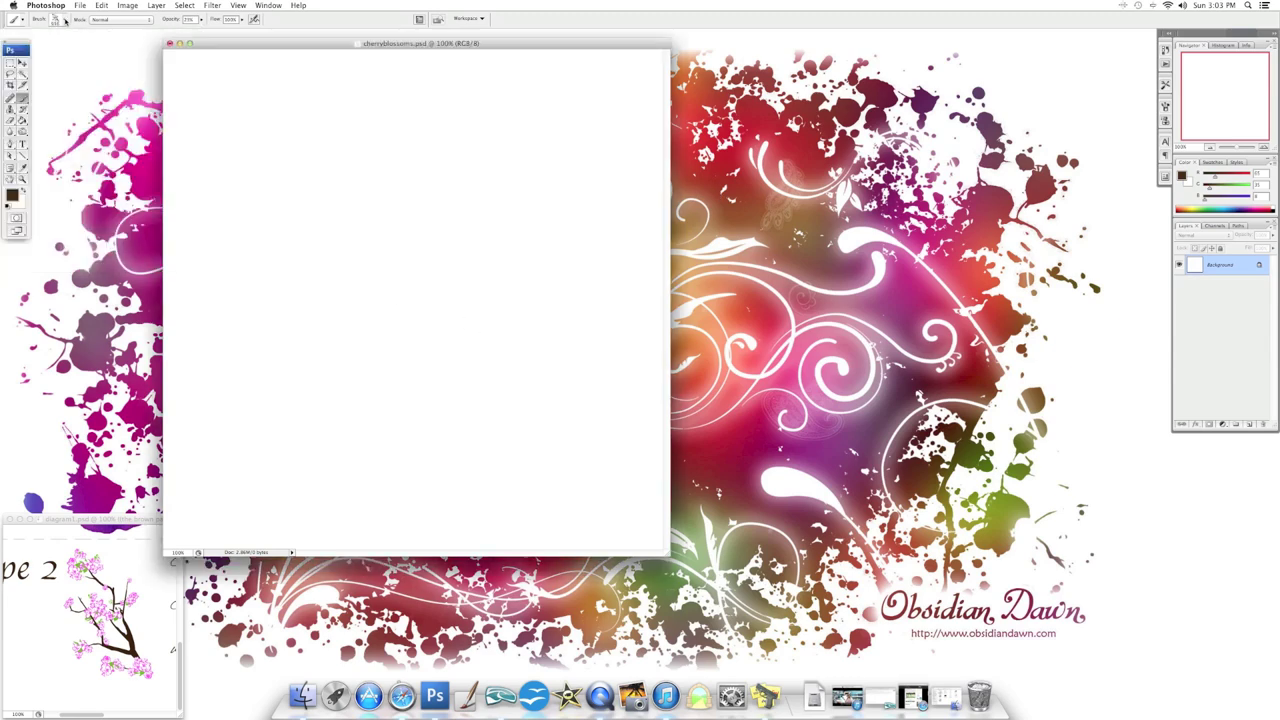
Stamp the cherry blossom branch once in dark brown on a new layer
{"action": "left_click", "coordinate": [1249, 425]}
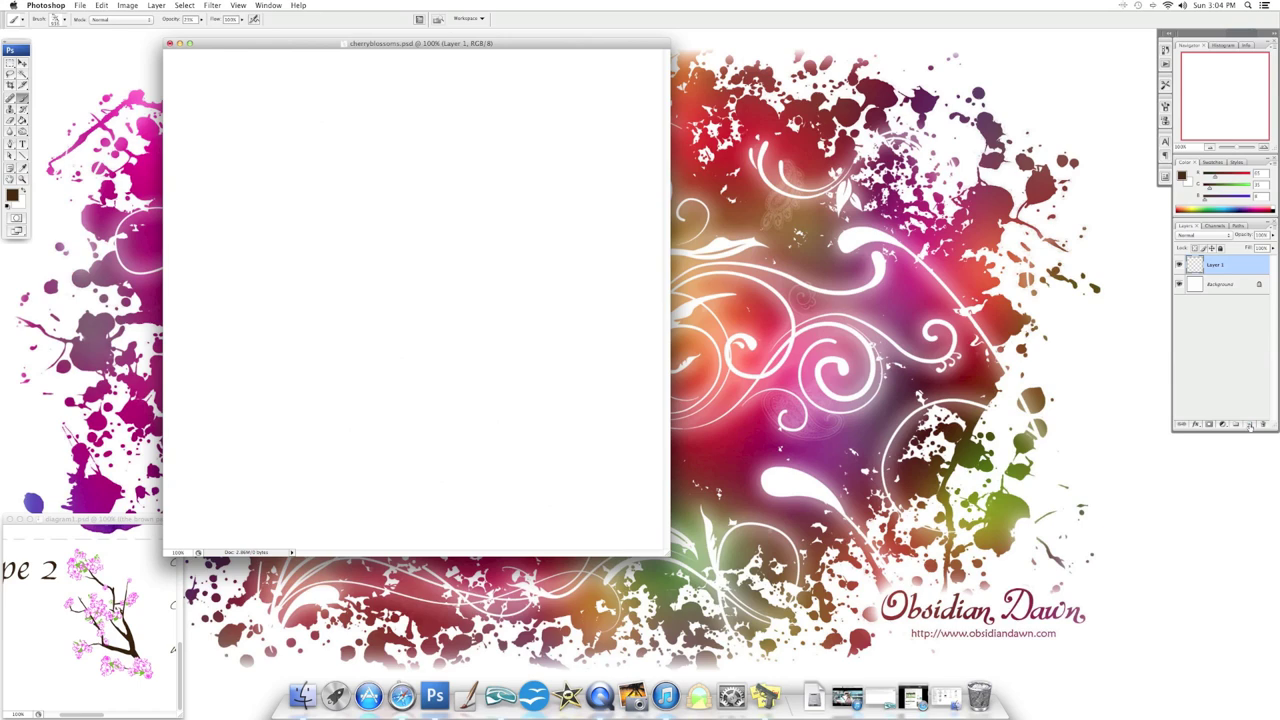
{"action": "left_click", "coordinate": [12, 195]}
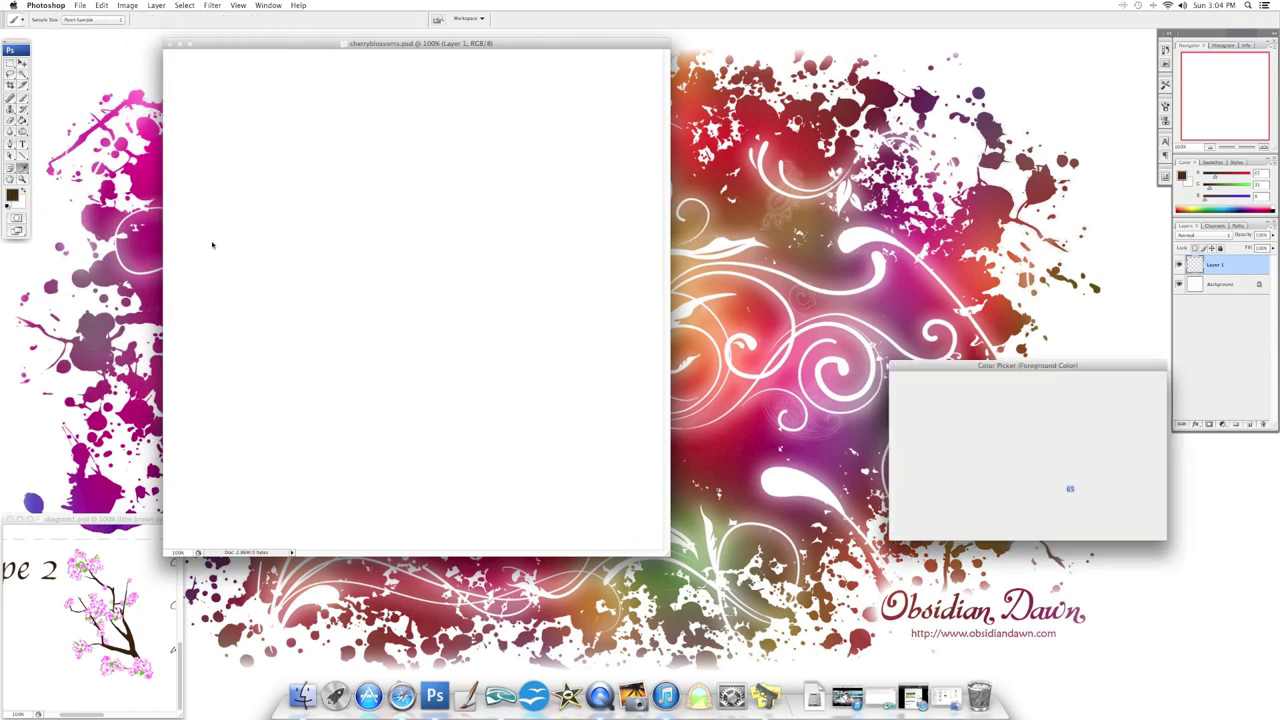
{"action": "key", "text": "Return"}
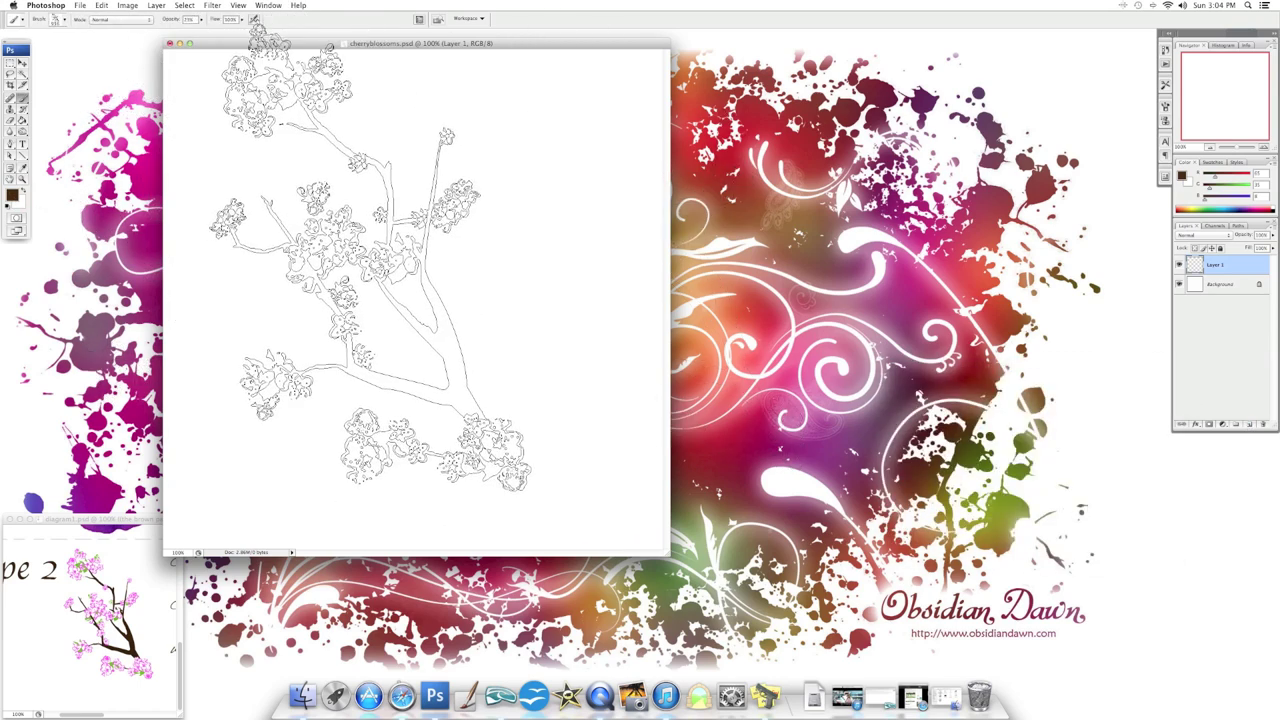
{"action": "left_click", "coordinate": [445, 295]}
Rename the stamped branch's layer as "brown layer"
{"action": "right_click", "coordinate": [1214, 263]}
{"action": "left_click", "coordinate": [1217, 266]}
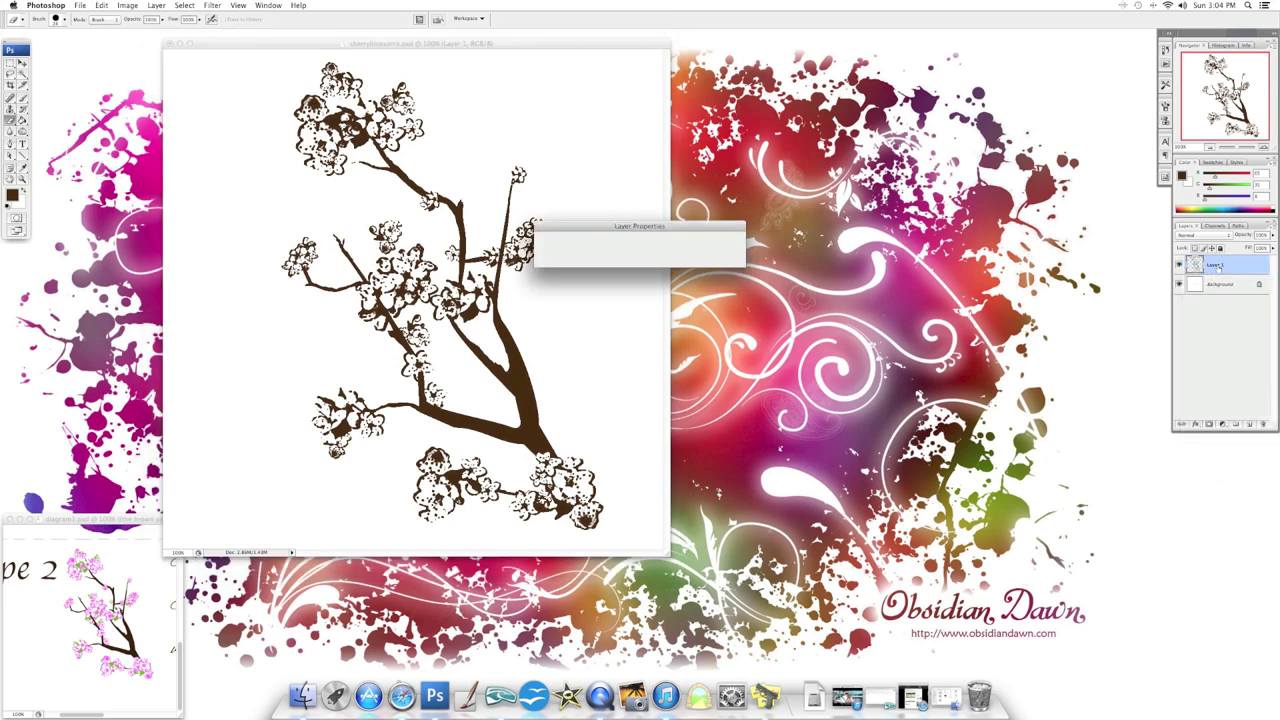
{"action": "type", "text": "brown 1"}
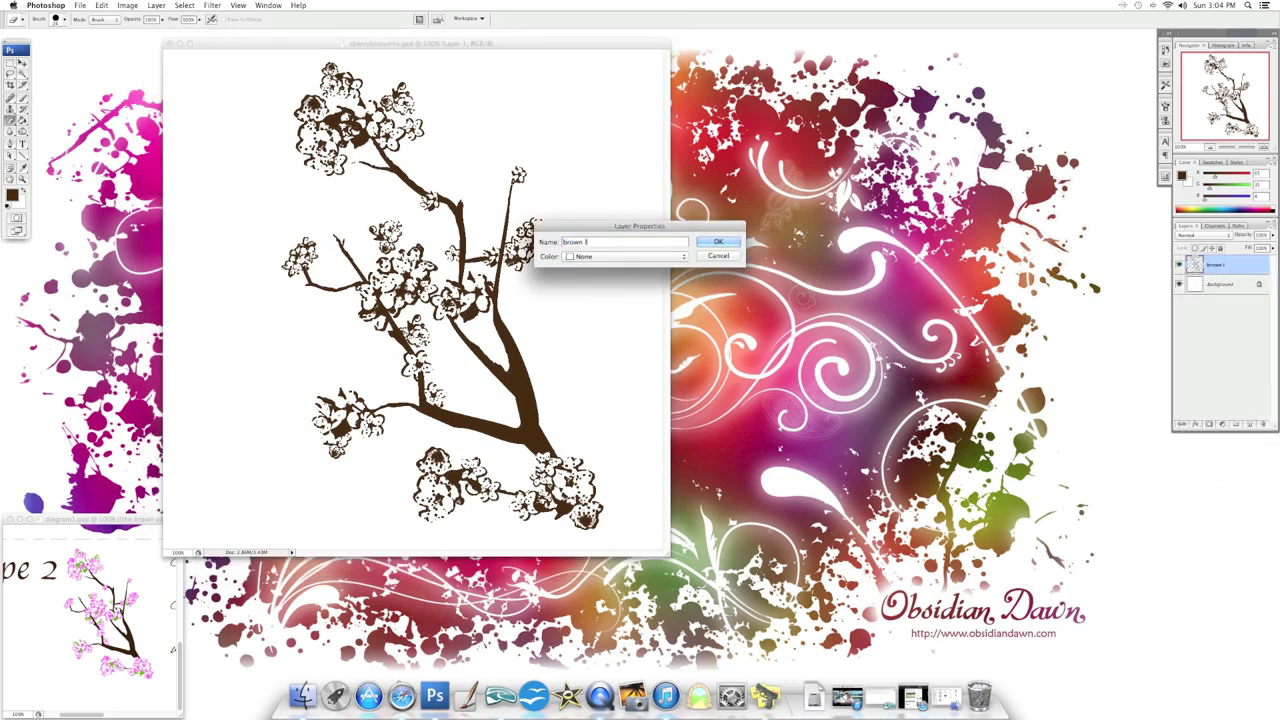
{"action": "type", "text": "ayer"}
{"action": "key", "text": "Return"}
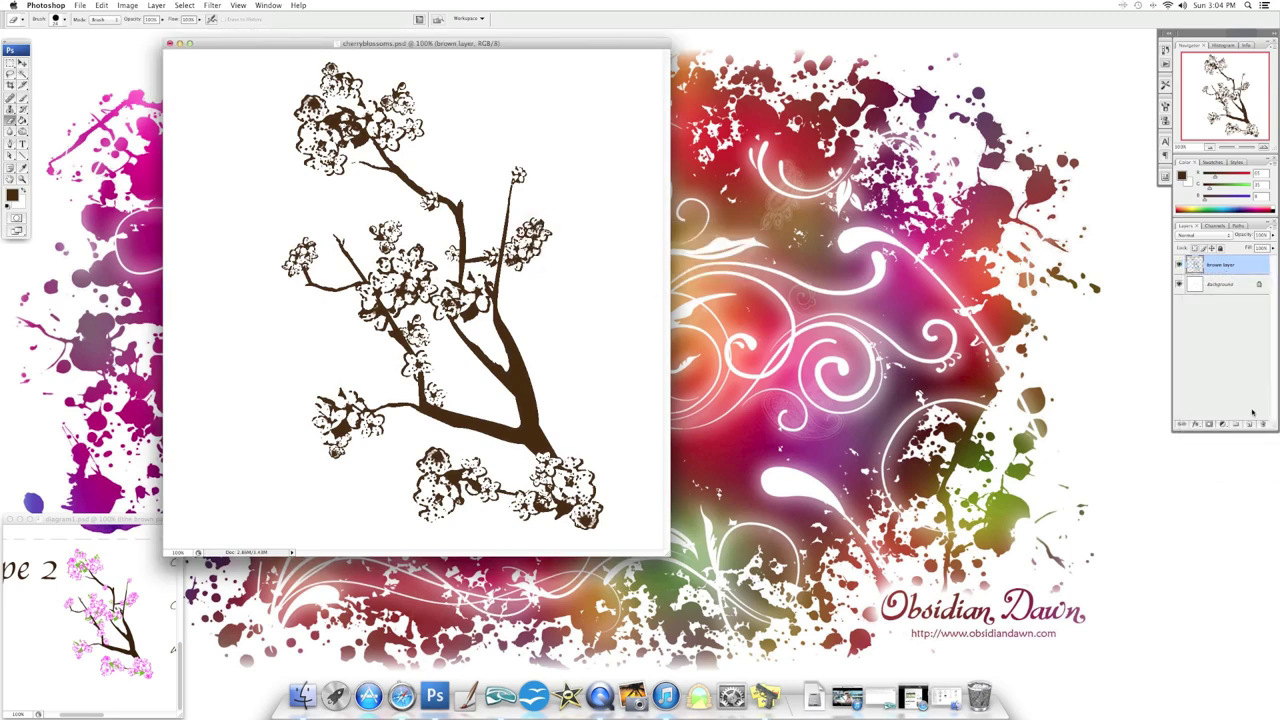
Duplicate the brown layer within cherryblossoms.psd and rename the copy as "pink"
{"action": "right_click", "coordinate": [1222, 272]}
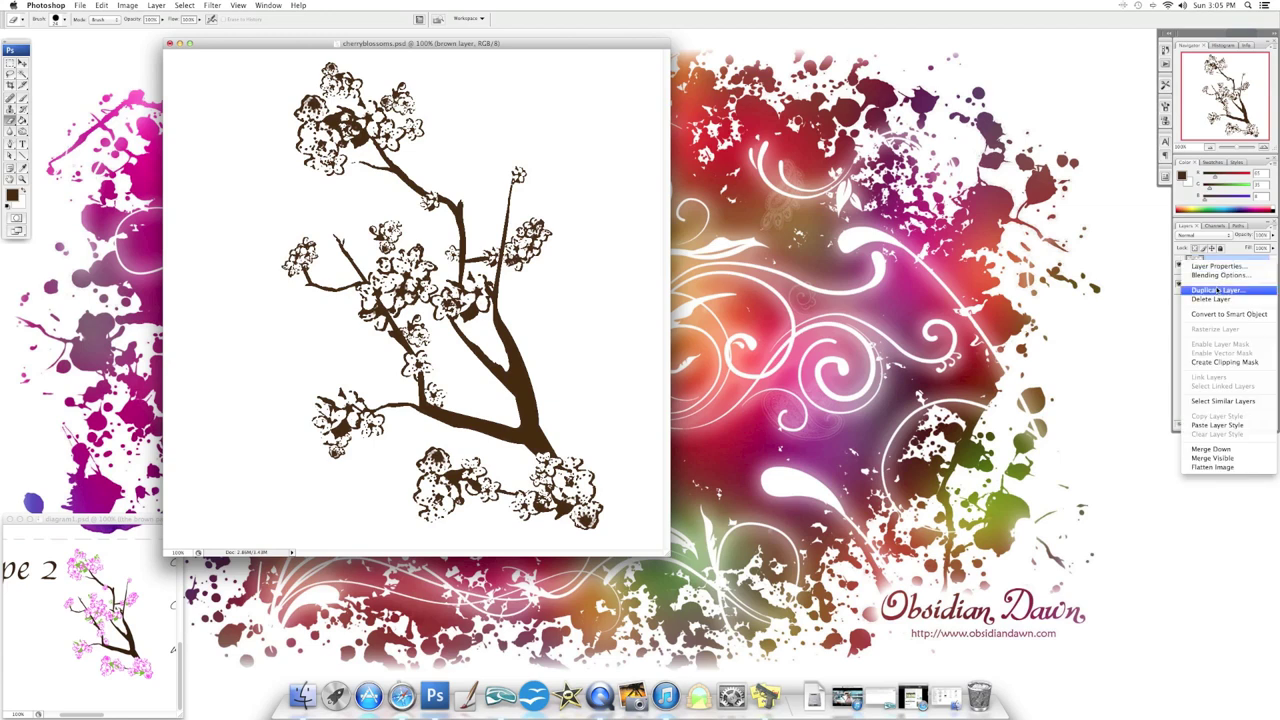
{"action": "left_click", "coordinate": [1218, 289]}
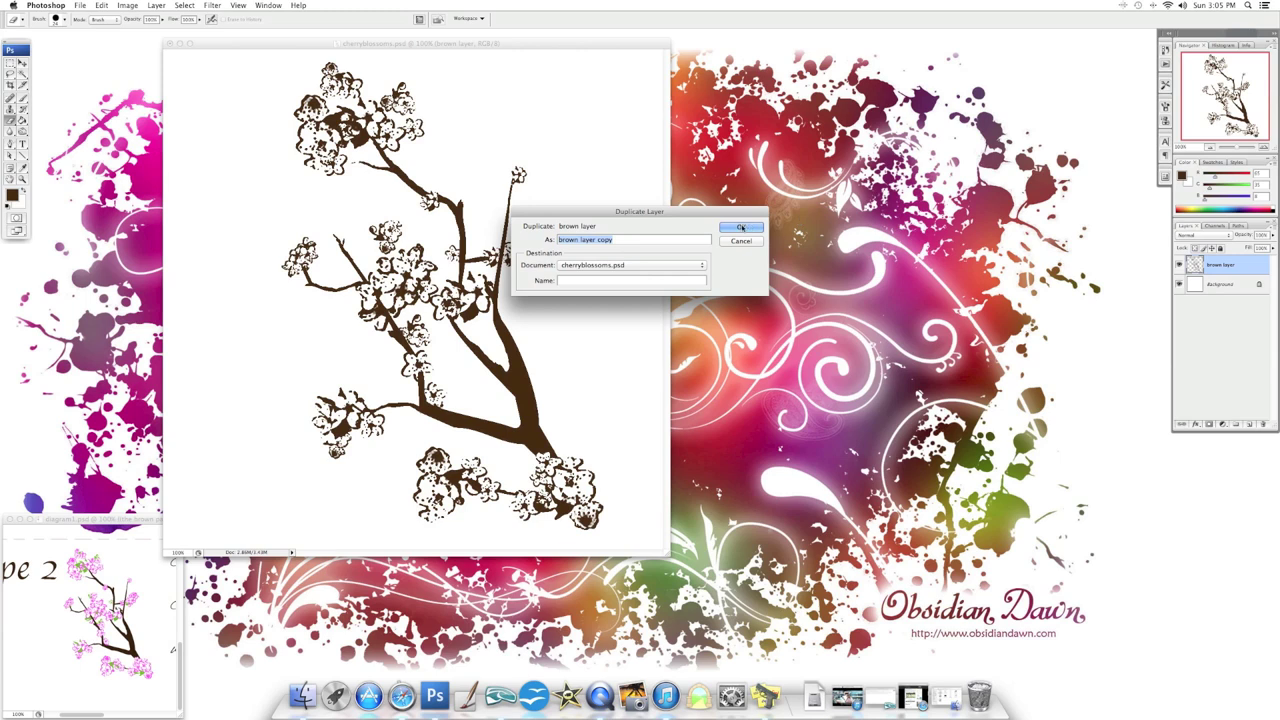
{"action": "left_click", "coordinate": [741, 228]}
{"action": "right_click", "coordinate": [1226, 264]}
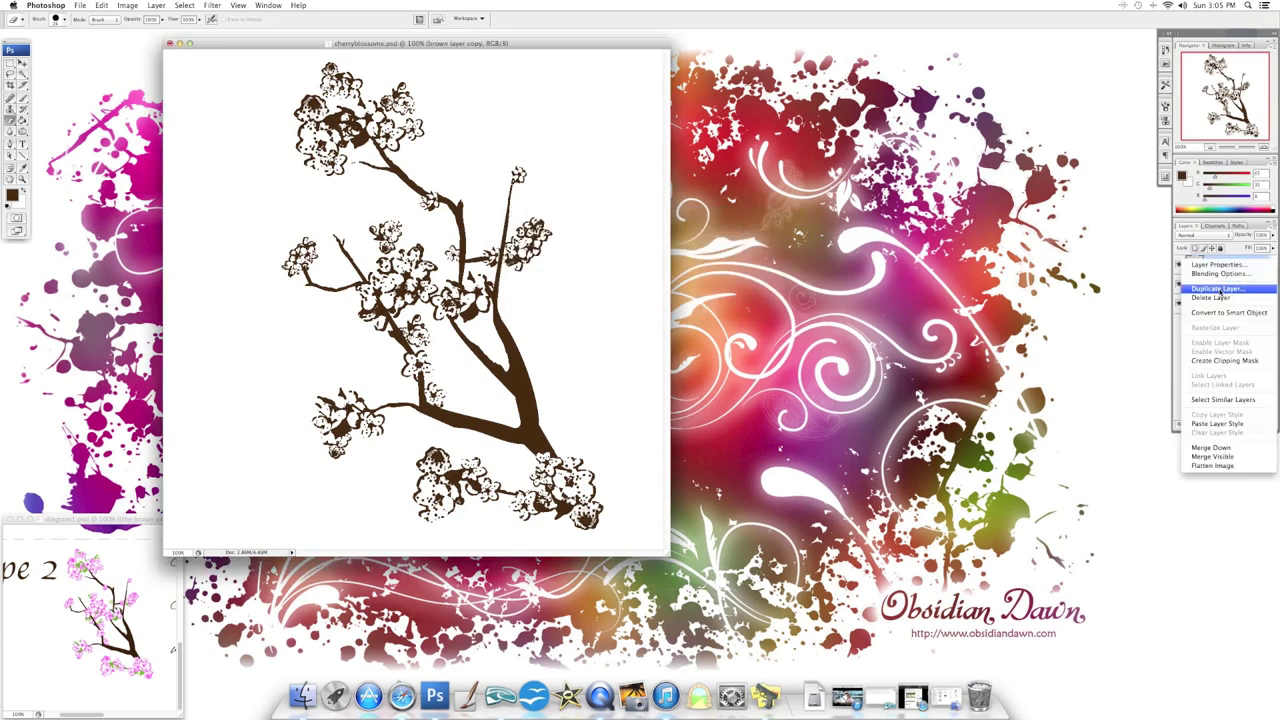
{"action": "left_click", "coordinate": [1215, 268]}
{"action": "type", "text": "pink"}
{"action": "key", "text": "Return"}
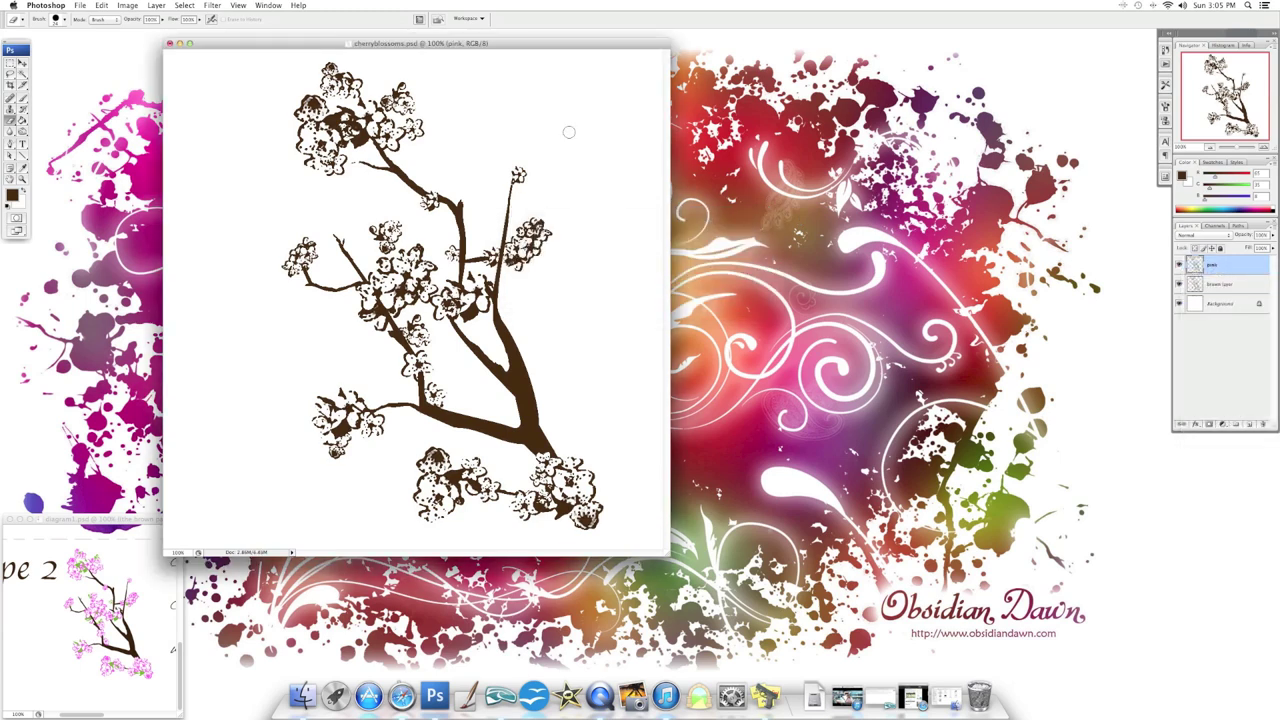
Give the pink layer a Color Overlay in pink #ff84ef at Normal blend mode
{"action": "left_click", "coordinate": [1198, 425]}
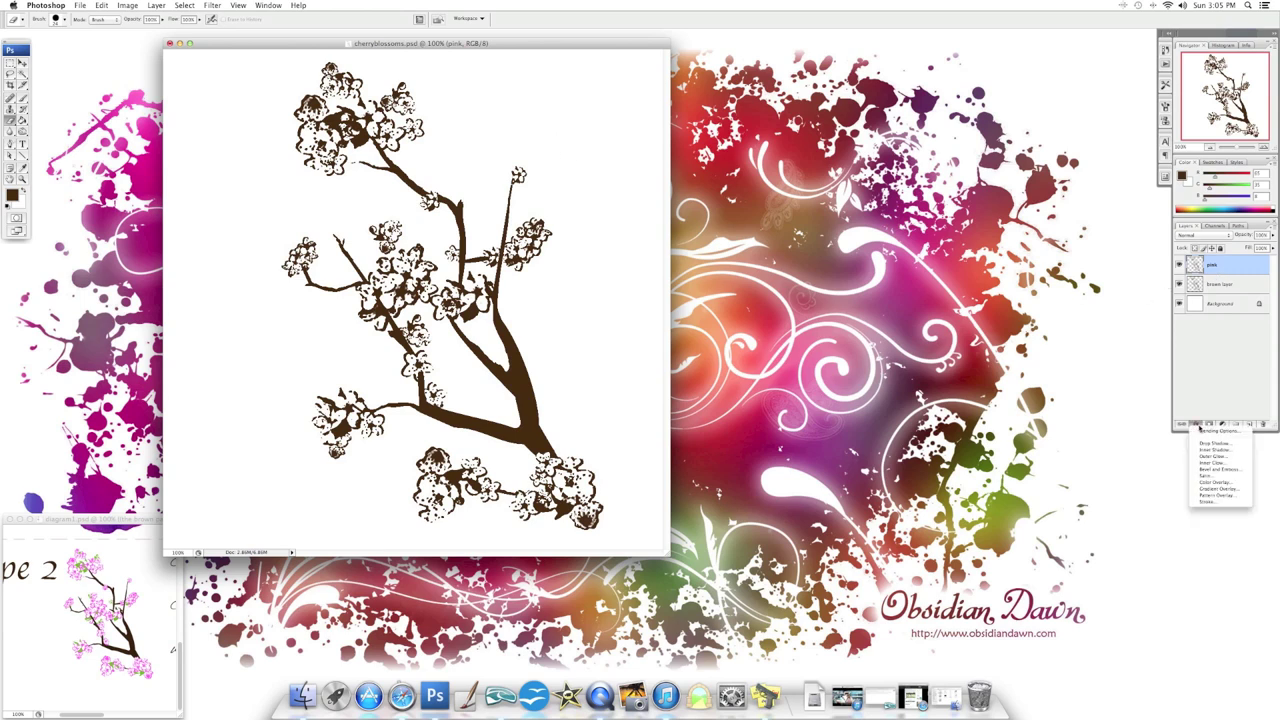
{"action": "left_click", "coordinate": [1213, 484]}
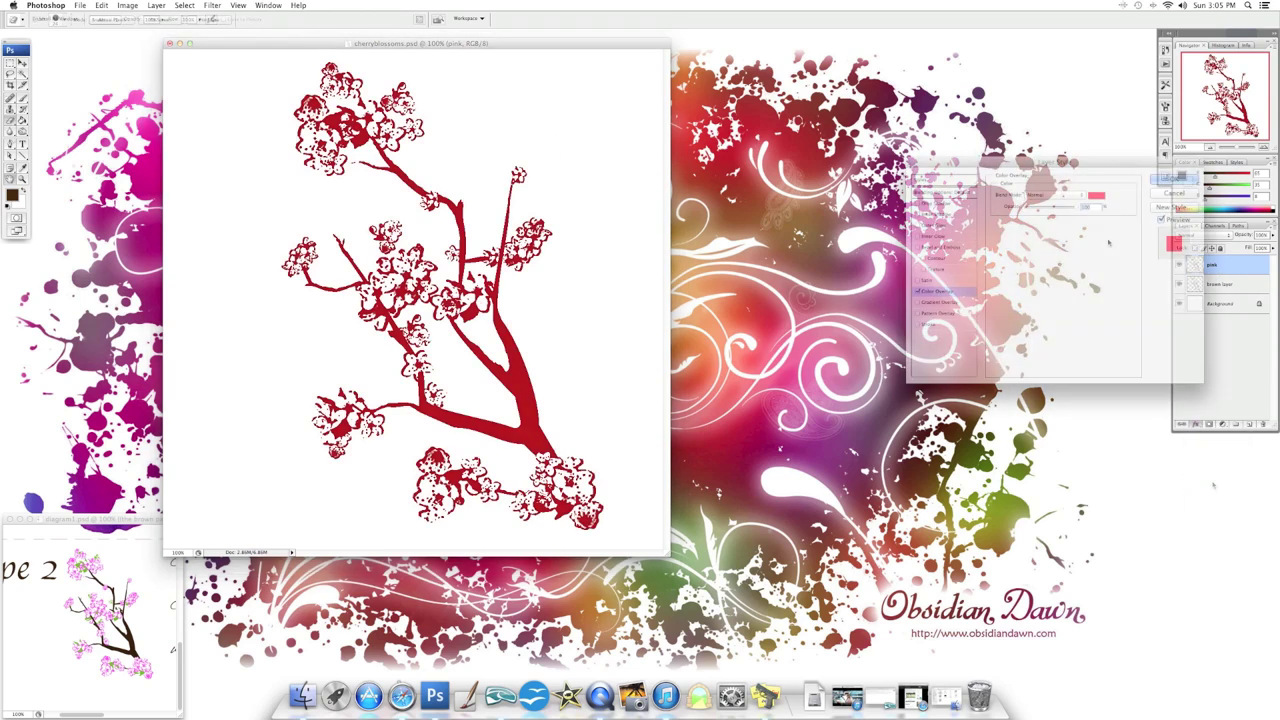
{"action": "left_click", "coordinate": [1097, 195]}
{"action": "left_click", "coordinate": [1034, 411]}
{"action": "left_click", "coordinate": [941, 387]}
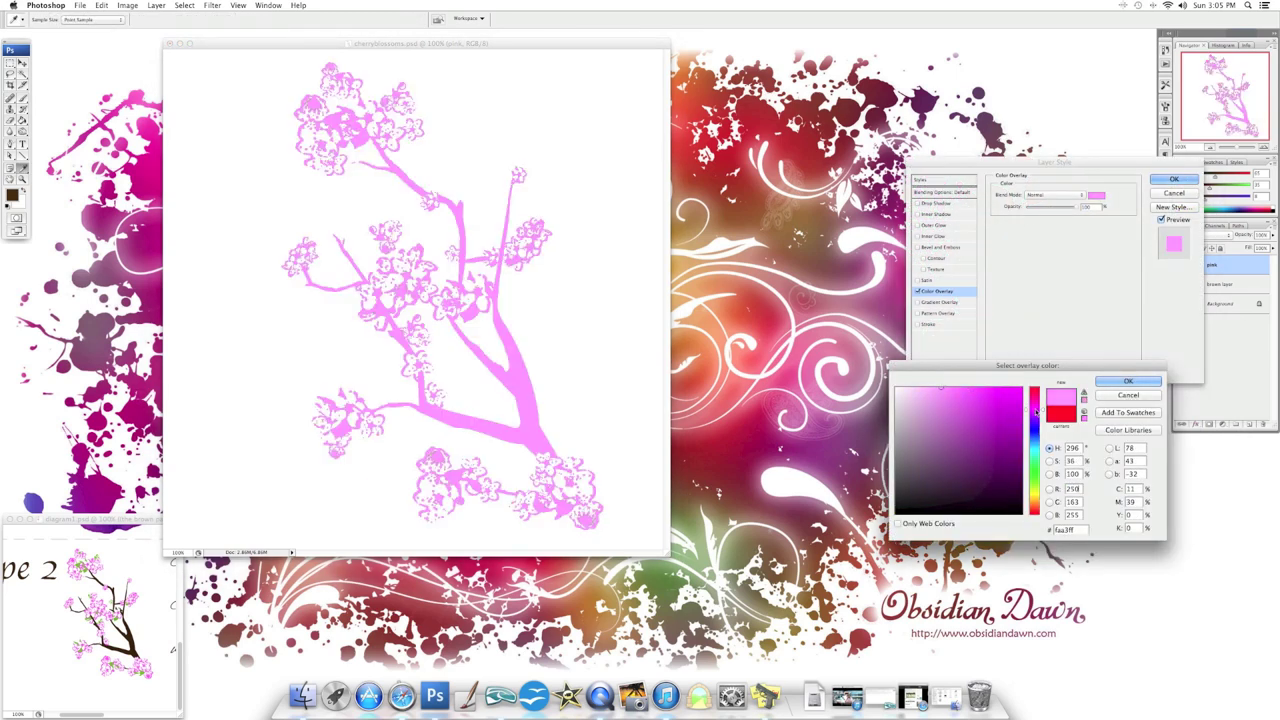
{"action": "left_click", "coordinate": [956, 386]}
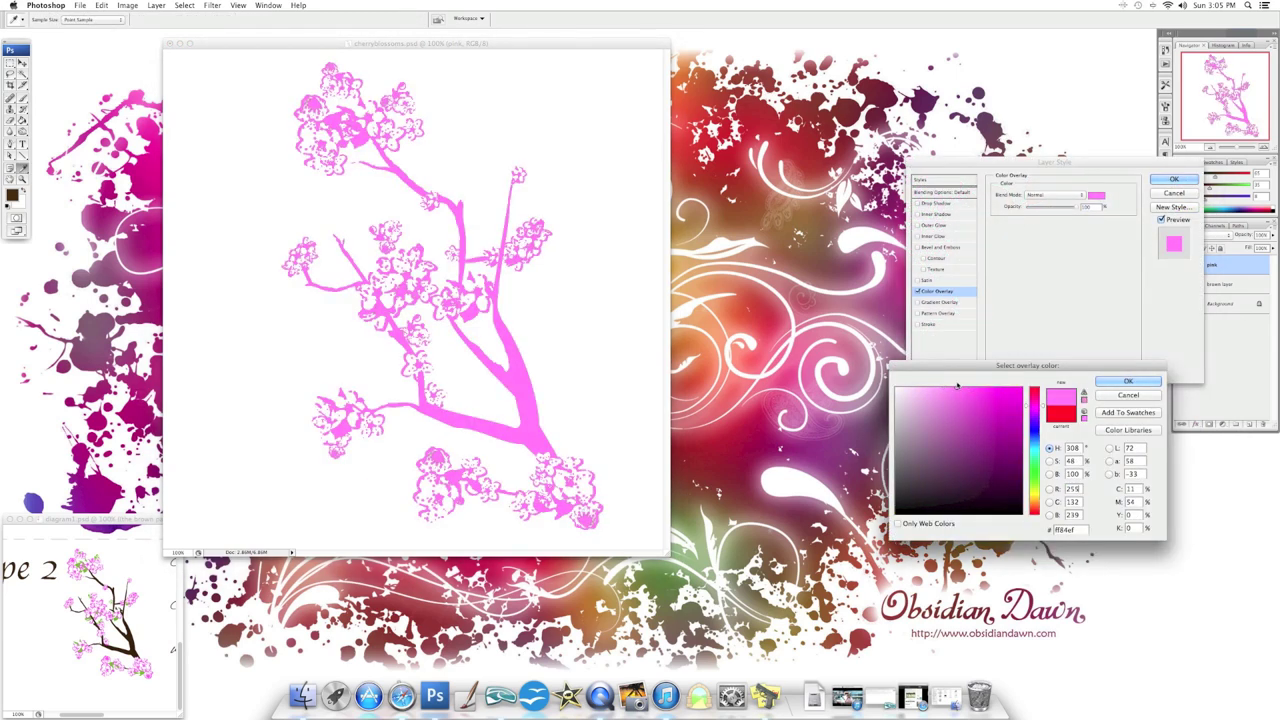
{"action": "left_click", "coordinate": [1128, 381]}
{"action": "left_click", "coordinate": [1174, 179]}
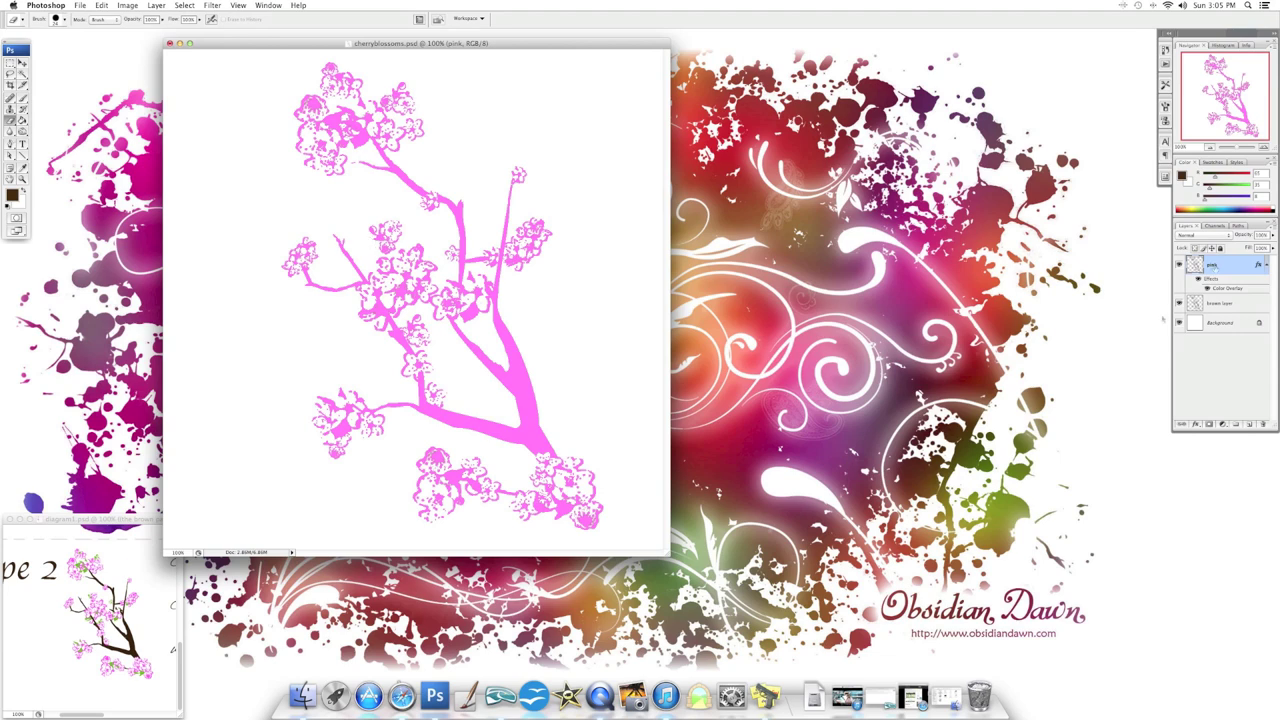
Erase the pink layer over the trunk and main branches so the brown layer beneath shows through
{"action": "left_click", "coordinate": [1179, 264]}
{"action": "left_click", "coordinate": [1179, 264]}
{"action": "left_click", "coordinate": [62, 19]}
{"action": "left_click", "coordinate": [61, 20]}
{"action": "mouse_move", "coordinate": [355, 142]}
{"action": "left_mouse_down"}
{"action": "mouse_move", "coordinate": [405, 178]}
{"action": "mouse_move", "coordinate": [470, 262]}
{"action": "mouse_move", "coordinate": [466, 285]}
{"action": "mouse_move", "coordinate": [482, 260]}
{"action": "left_mouse_up"}
{"action": "mouse_move", "coordinate": [510, 180]}
{"action": "left_mouse_down"}
{"action": "mouse_move", "coordinate": [500, 290]}
{"action": "mouse_move", "coordinate": [552, 438]}
{"action": "mouse_move", "coordinate": [458, 419]}
{"action": "left_mouse_up"}
{"action": "left_click_drag", "start_coordinate": [515, 380], "coordinate": [470, 314]}
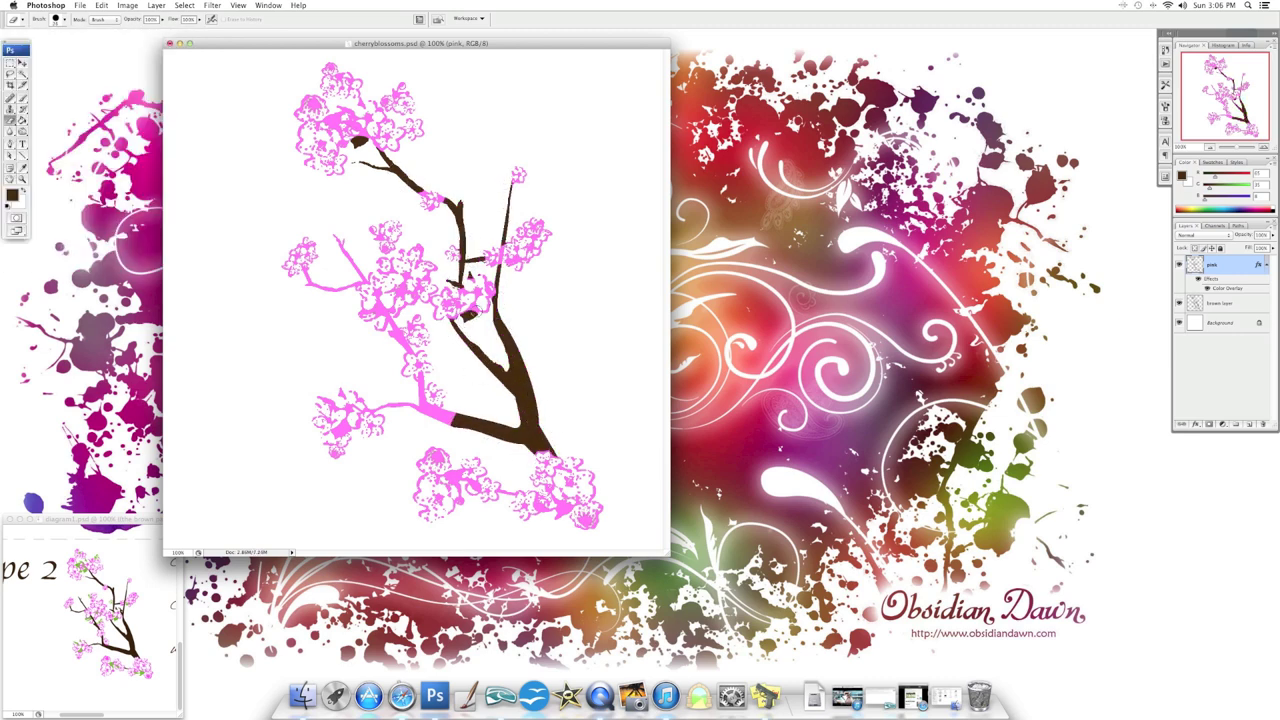
{"action": "mouse_move", "coordinate": [460, 411]}
{"action": "left_mouse_down"}
{"action": "mouse_move", "coordinate": [429, 411]}
{"action": "mouse_move", "coordinate": [417, 375]}
{"action": "mouse_move", "coordinate": [348, 434]}
{"action": "mouse_move", "coordinate": [341, 386]}
{"action": "left_mouse_up"}
With a smaller eraser, remove the pink from the thin twigs and the leaves among the blossom clusters
{"action": "left_click", "coordinate": [55, 20]}
{"action": "double_click", "coordinate": [58, 214]}
{"action": "mouse_move", "coordinate": [375, 306]}
{"action": "left_mouse_down"}
{"action": "mouse_move", "coordinate": [412, 352]}
{"action": "mouse_move", "coordinate": [424, 330]}
{"action": "left_mouse_up"}
{"action": "left_click", "coordinate": [515, 261]}
{"action": "left_click", "coordinate": [494, 265]}
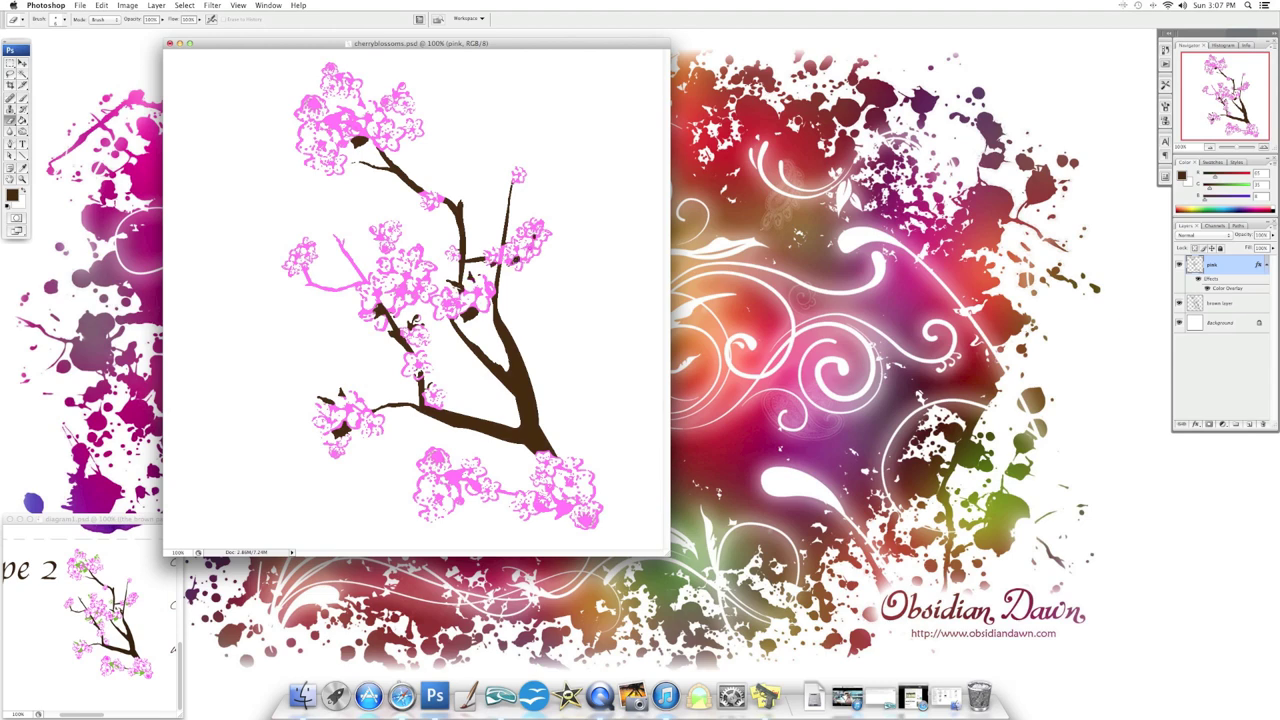
{"action": "left_click_drag", "start_coordinate": [358, 132], "coordinate": [368, 138]}
{"action": "left_click_drag", "start_coordinate": [361, 108], "coordinate": [354, 113]}
{"action": "left_click_drag", "start_coordinate": [446, 473], "coordinate": [480, 489]}
{"action": "left_click_drag", "start_coordinate": [560, 505], "coordinate": [570, 508]}
{"action": "left_click_drag", "start_coordinate": [554, 507], "coordinate": [517, 495]}
{"action": "mouse_move", "coordinate": [366, 282]}
{"action": "left_mouse_down"}
{"action": "mouse_move", "coordinate": [330, 288]}
{"action": "mouse_move", "coordinate": [303, 273]}
{"action": "mouse_move", "coordinate": [365, 278]}
{"action": "left_mouse_up"}
{"action": "mouse_move", "coordinate": [323, 115]}
{"action": "left_mouse_down"}
{"action": "mouse_move", "coordinate": [377, 147]}
{"action": "mouse_move", "coordinate": [331, 129]}
{"action": "left_mouse_up"}
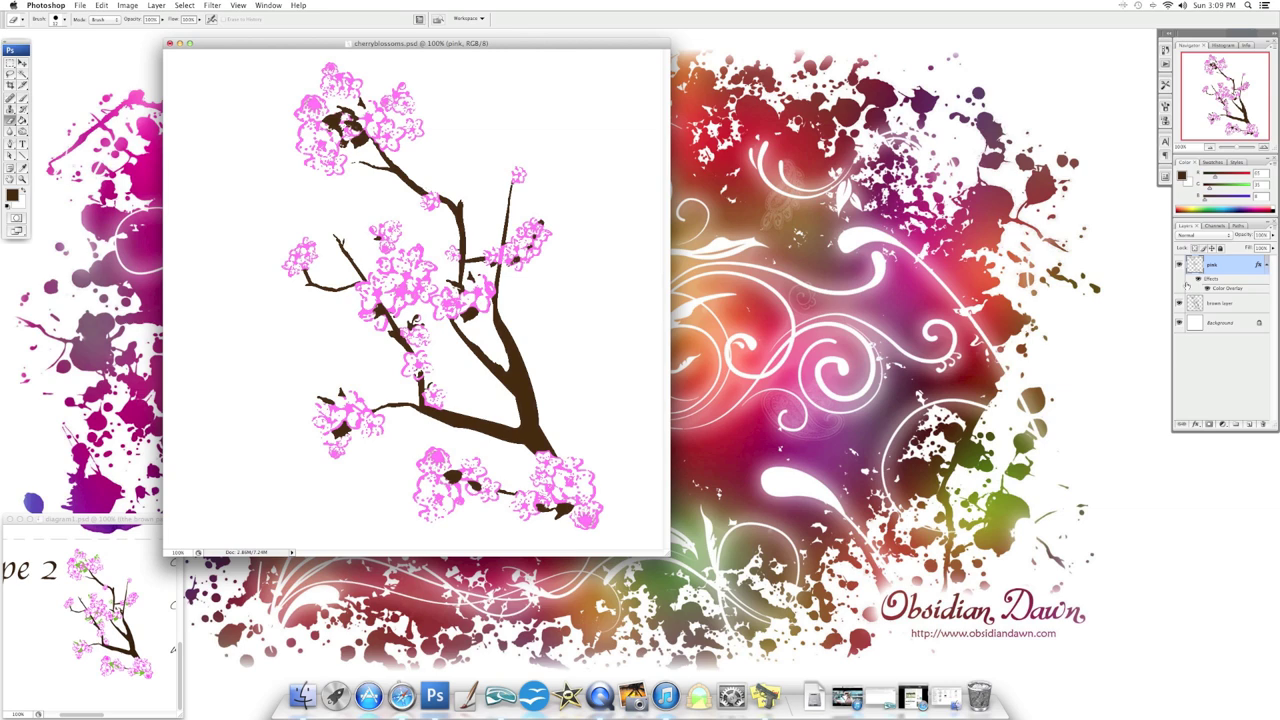
Duplicate the brown layer, rename the copy as "green" and give it a Color Overlay of #7da569
{"action": "right_click", "coordinate": [1214, 306]}
{"action": "left_click", "coordinate": [1222, 327]}
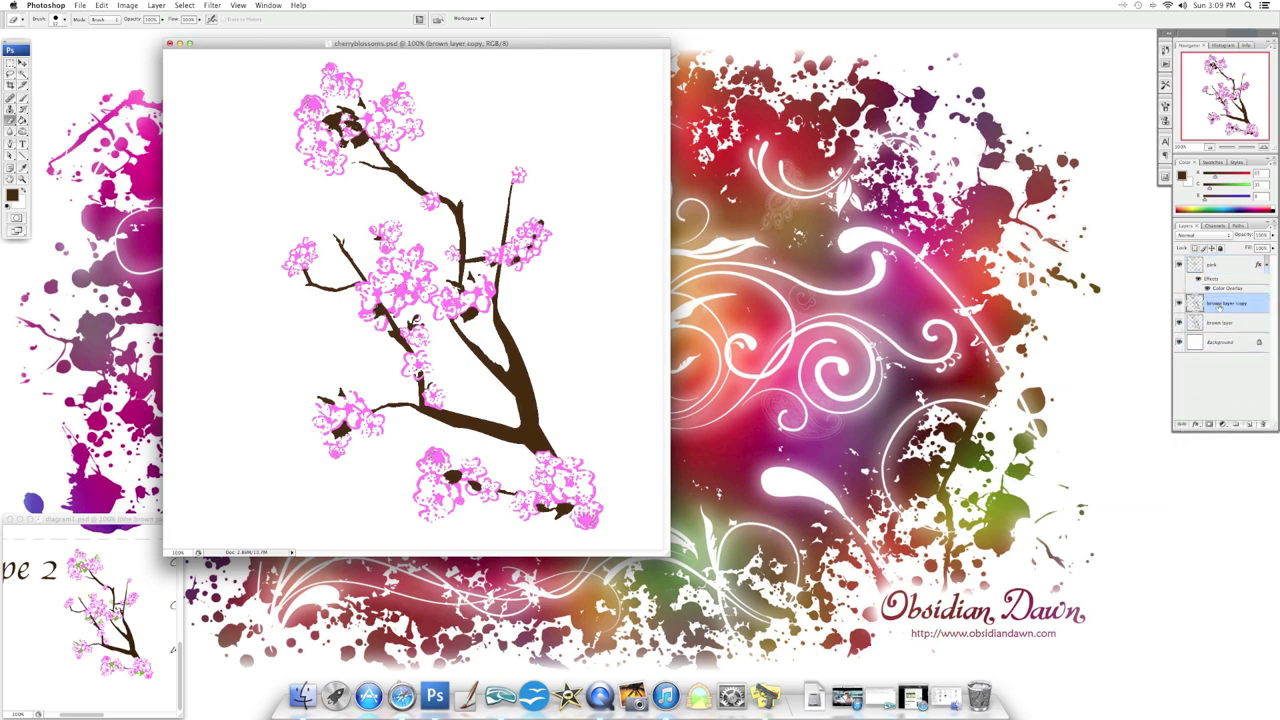
{"action": "right_click", "coordinate": [1216, 306]}
{"action": "left_click", "coordinate": [1219, 303]}
{"action": "type", "text": "green"}
{"action": "key", "text": "Return"}
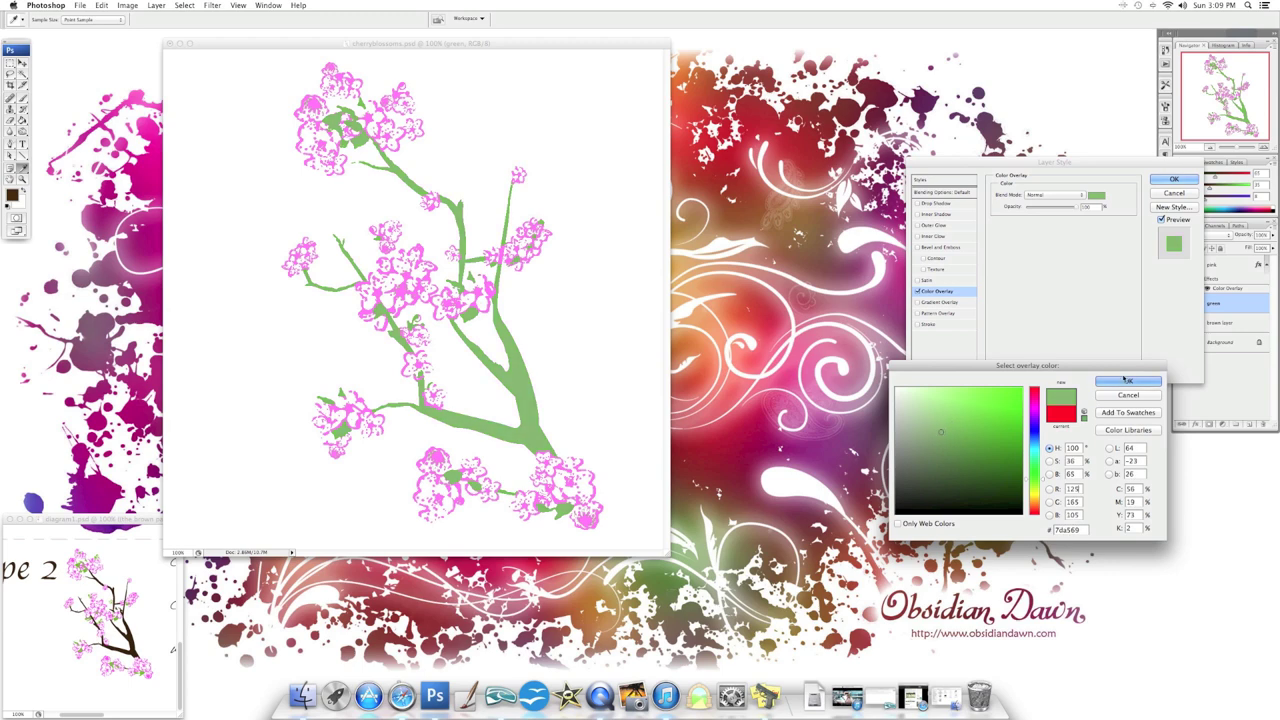
{"action": "left_click", "coordinate": [1046, 371]}
{"action": "key", "text": "Return"}
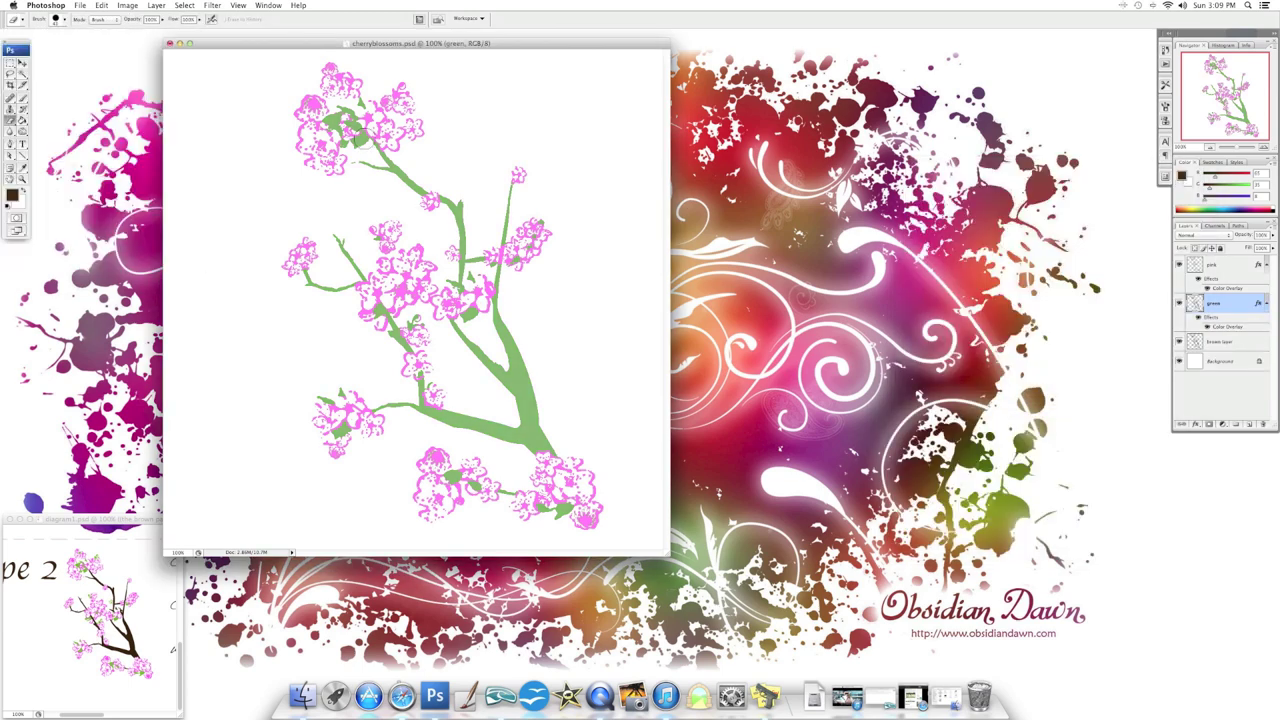
Erase the green layer over the upper branch, the tall right twig and the main trunk
{"action": "mouse_move", "coordinate": [368, 150]}
{"action": "left_mouse_down"}
{"action": "mouse_move", "coordinate": [421, 186]}
{"action": "mouse_move", "coordinate": [462, 246]}
{"action": "left_mouse_up"}
{"action": "left_click", "coordinate": [57, 22]}
{"action": "left_click_drag", "start_coordinate": [462, 246], "coordinate": [480, 260]}
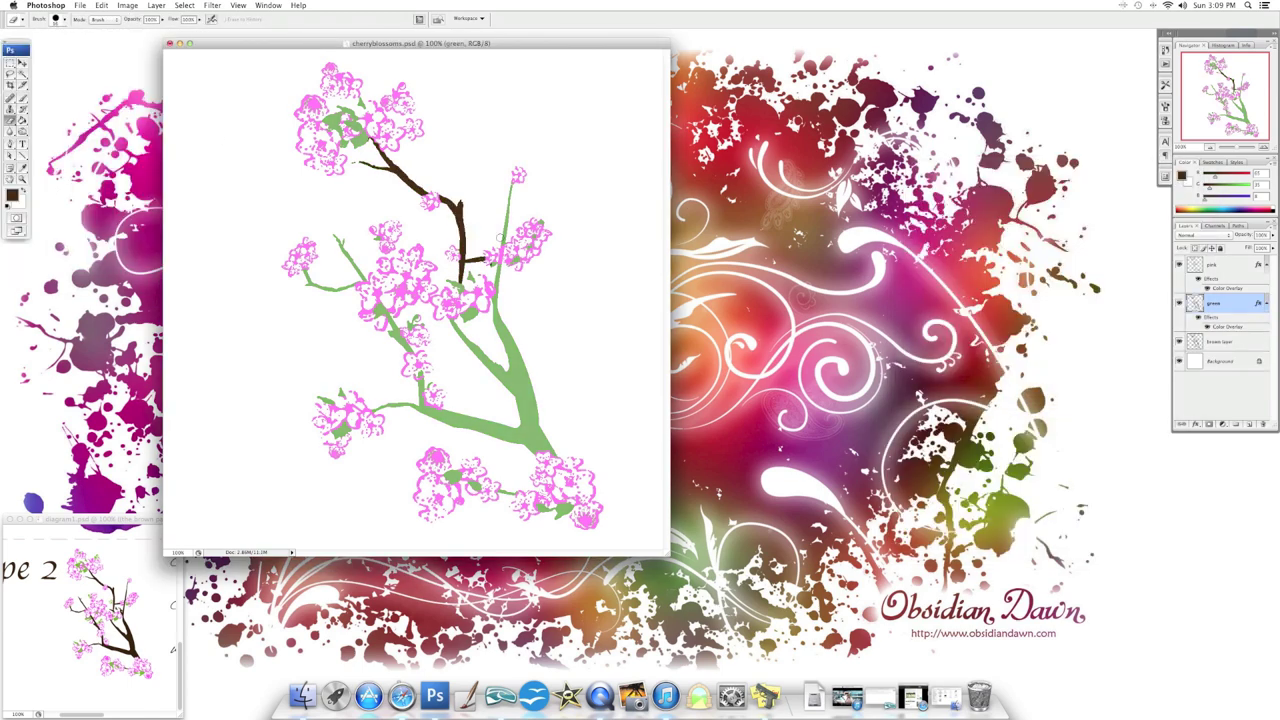
{"action": "left_click_drag", "start_coordinate": [511, 186], "coordinate": [516, 375]}
{"action": "left_click_drag", "start_coordinate": [452, 320], "coordinate": [554, 454]}
Erase the remaining green from the left and lower twigs and inside the top cluster, keeping it on the leaves
{"action": "left_click", "coordinate": [10, 131]}
{"action": "left_click_drag", "start_coordinate": [498, 491], "coordinate": [552, 509]}
{"action": "key", "text": "["}
{"action": "key", "text": "e"}
{"action": "mouse_move", "coordinate": [374, 409]}
{"action": "left_mouse_down"}
{"action": "mouse_move", "coordinate": [424, 404]}
{"action": "mouse_move", "coordinate": [416, 322]}
{"action": "mouse_move", "coordinate": [372, 306]}
{"action": "mouse_move", "coordinate": [336, 240]}
{"action": "left_mouse_up"}
{"action": "left_click_drag", "start_coordinate": [350, 288], "coordinate": [304, 280]}
{"action": "left_click_drag", "start_coordinate": [438, 412], "coordinate": [520, 440]}
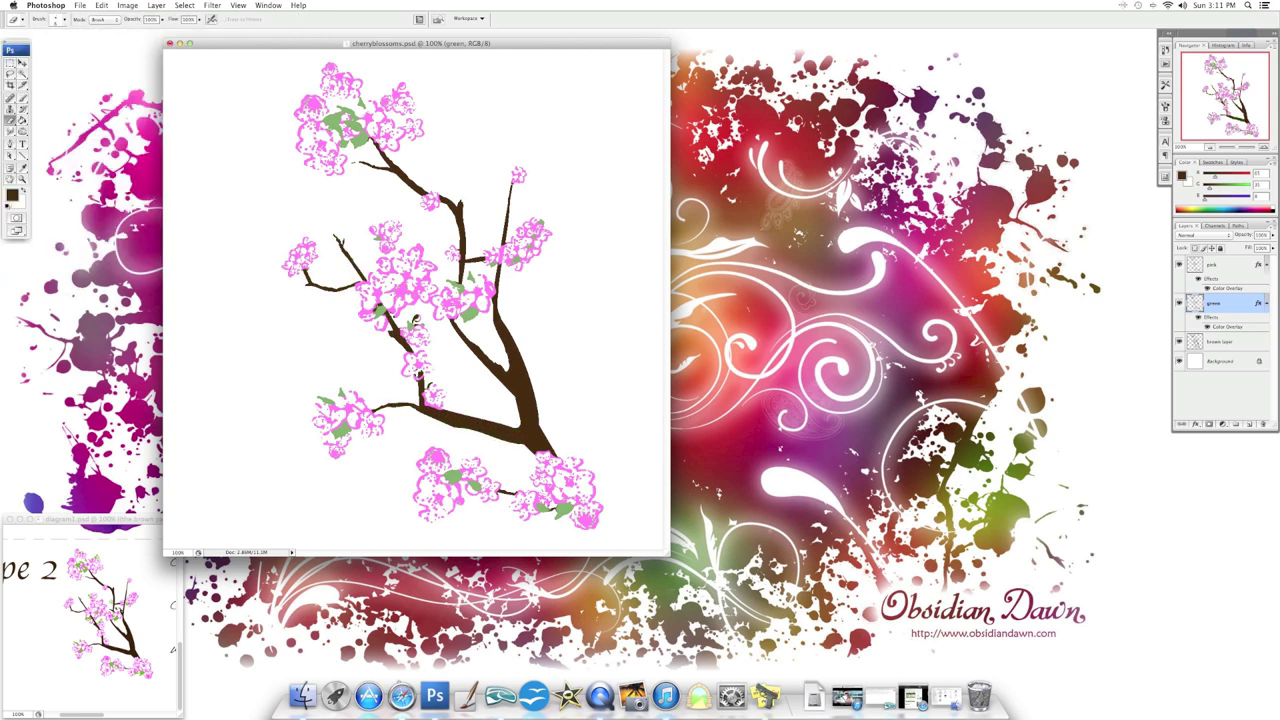
{"action": "left_click_drag", "start_coordinate": [328, 128], "coordinate": [360, 116]}
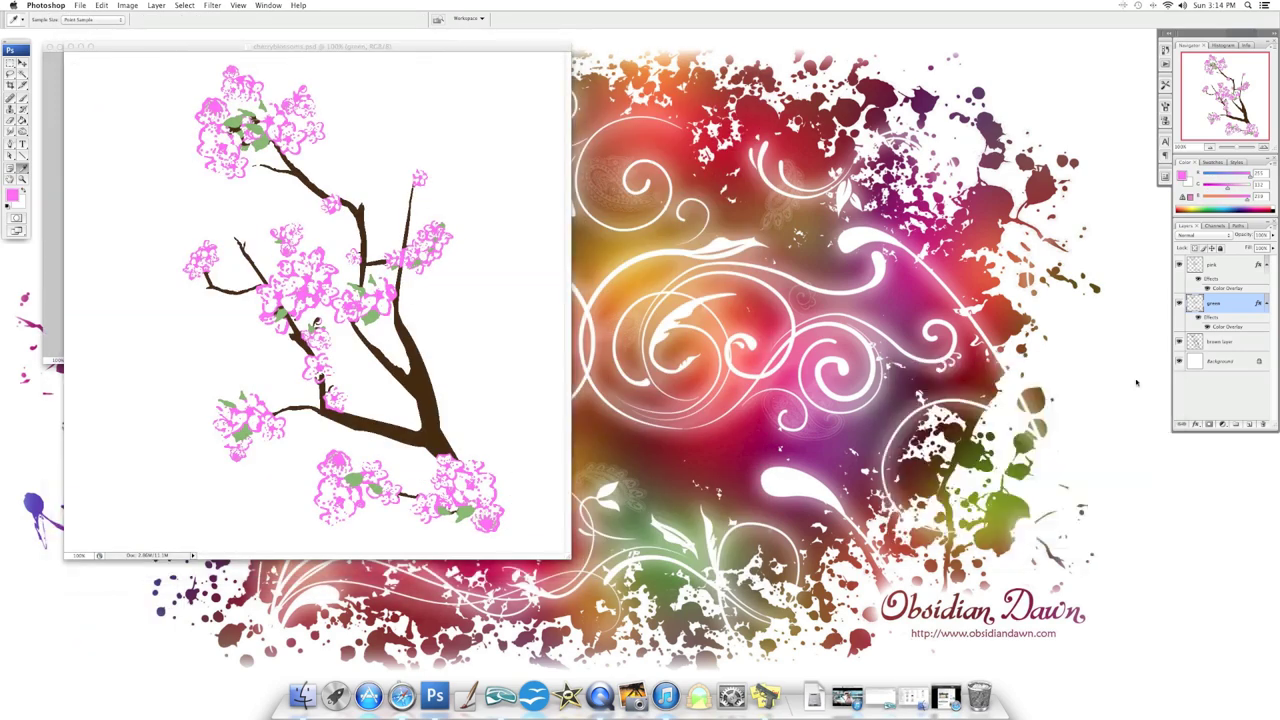
On a new layer beneath the brown layer, paint light pink inside the blossoms on the branch's left side
{"action": "left_click", "coordinate": [45, 19]}
{"action": "key", "text": "Return"}
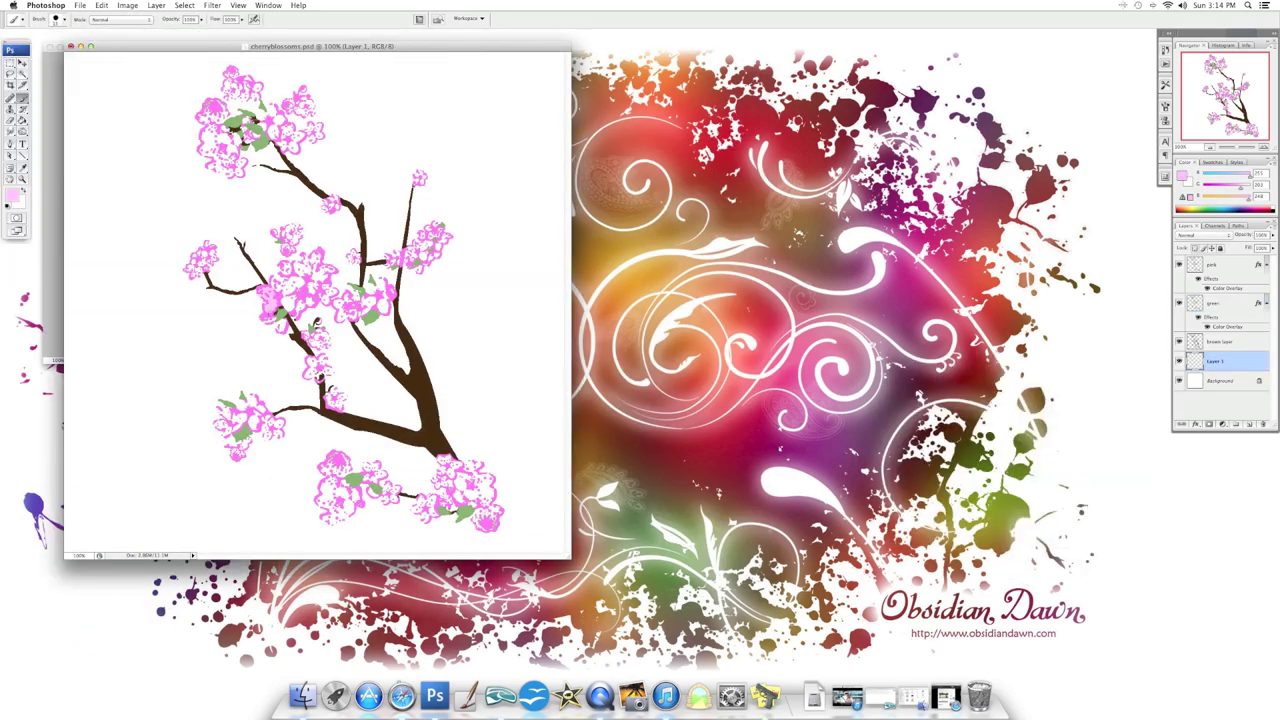
{"action": "left_click_drag", "start_coordinate": [270, 298], "coordinate": [300, 272]}
{"action": "left_click_drag", "start_coordinate": [288, 228], "coordinate": [293, 246]}
{"action": "left_click_drag", "start_coordinate": [208, 250], "coordinate": [196, 268]}
{"action": "left_click_drag", "start_coordinate": [312, 334], "coordinate": [320, 340]}
{"action": "left_click_drag", "start_coordinate": [314, 360], "coordinate": [325, 372]}
{"action": "left_click_drag", "start_coordinate": [222, 414], "coordinate": [275, 432]}
Continue filling the bottom, central and right-hand blossom clusters with light pink on the new layer
{"action": "left_click_drag", "start_coordinate": [335, 464], "coordinate": [336, 512]}
{"action": "left_click_drag", "start_coordinate": [372, 472], "coordinate": [390, 493]}
{"action": "mouse_move", "coordinate": [422, 500]}
{"action": "left_mouse_down"}
{"action": "mouse_move", "coordinate": [461, 494]}
{"action": "mouse_move", "coordinate": [476, 464]}
{"action": "left_mouse_up"}
{"action": "mouse_move", "coordinate": [330, 300]}
{"action": "left_mouse_down"}
{"action": "mouse_move", "coordinate": [314, 286]}
{"action": "mouse_move", "coordinate": [316, 254]}
{"action": "left_mouse_up"}
{"action": "left_click_drag", "start_coordinate": [392, 262], "coordinate": [432, 232]}
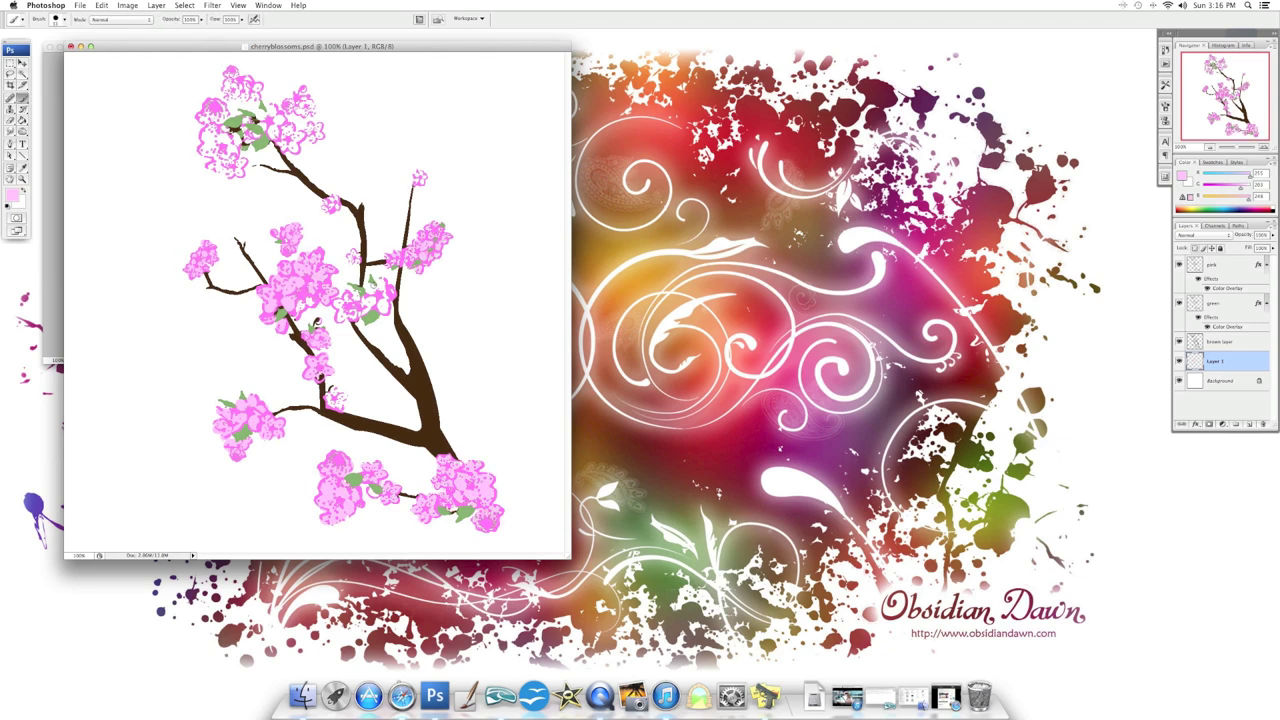
{"action": "left_click_drag", "start_coordinate": [340, 310], "coordinate": [384, 298]}
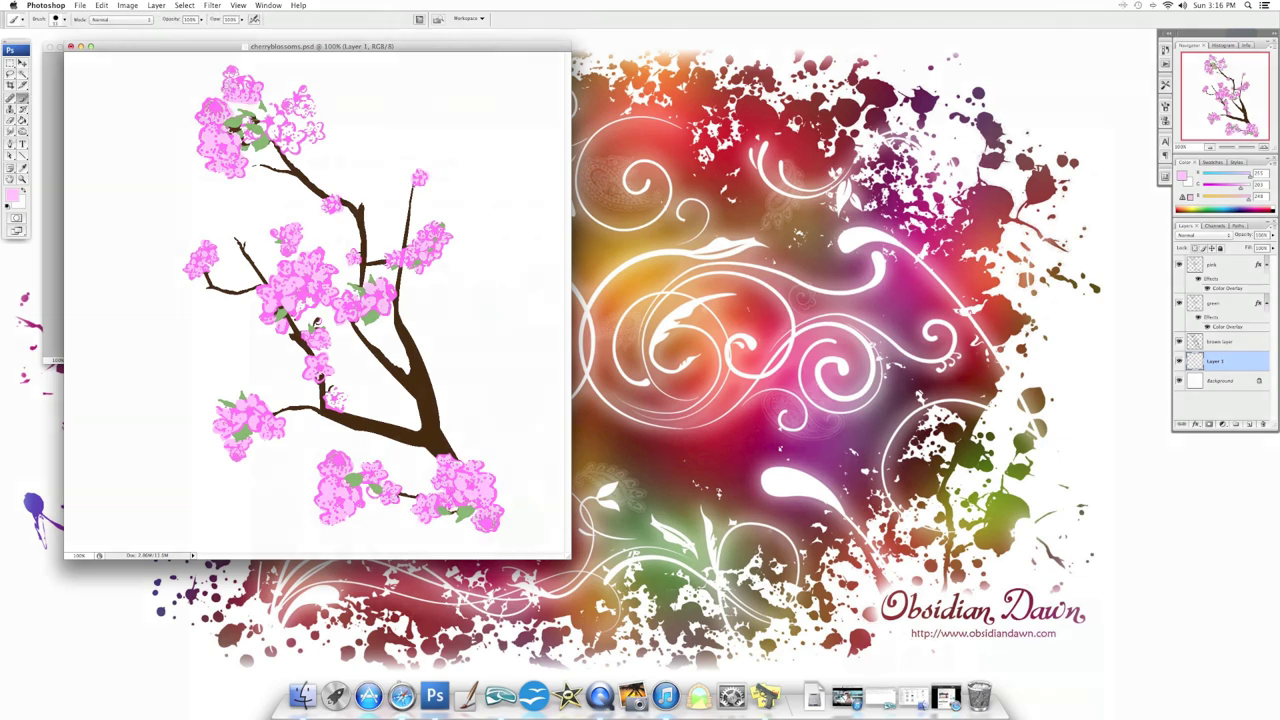